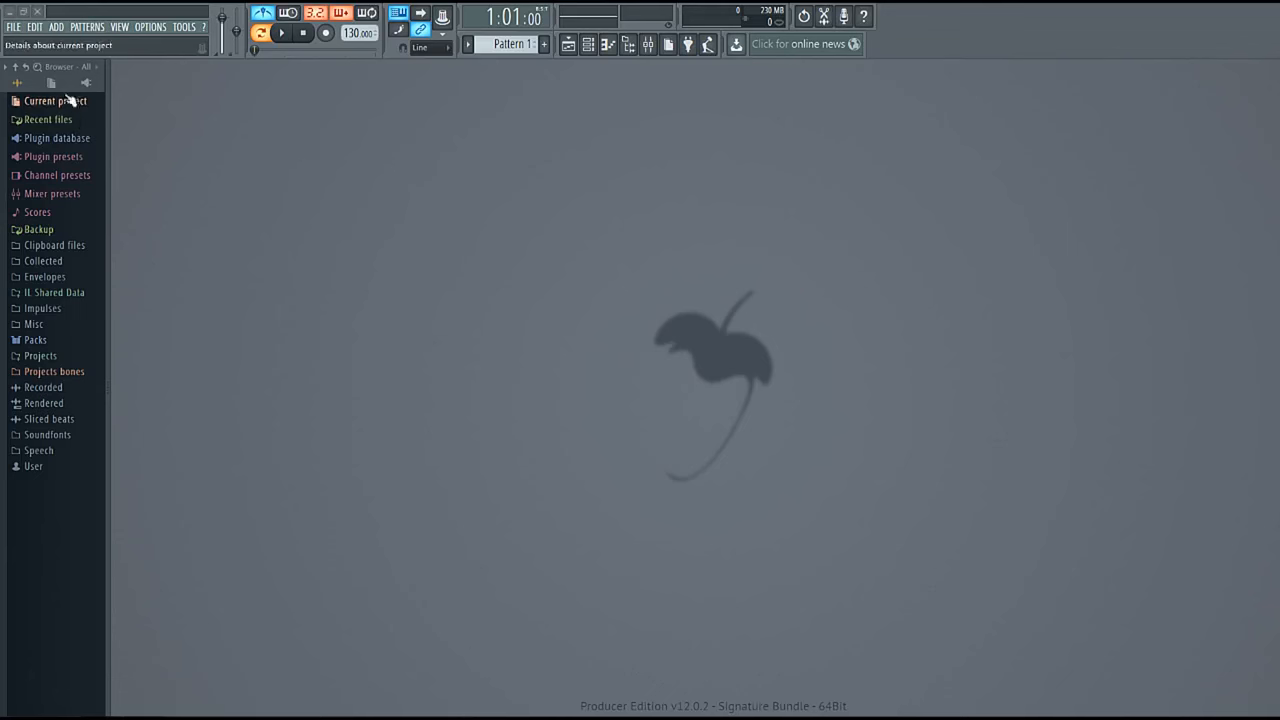
- Start a new project from the minimal Empty template
{"action": "left_click", "coordinate": [13, 26]}
{"action": "mouse_move", "coordinate": [42, 57]}
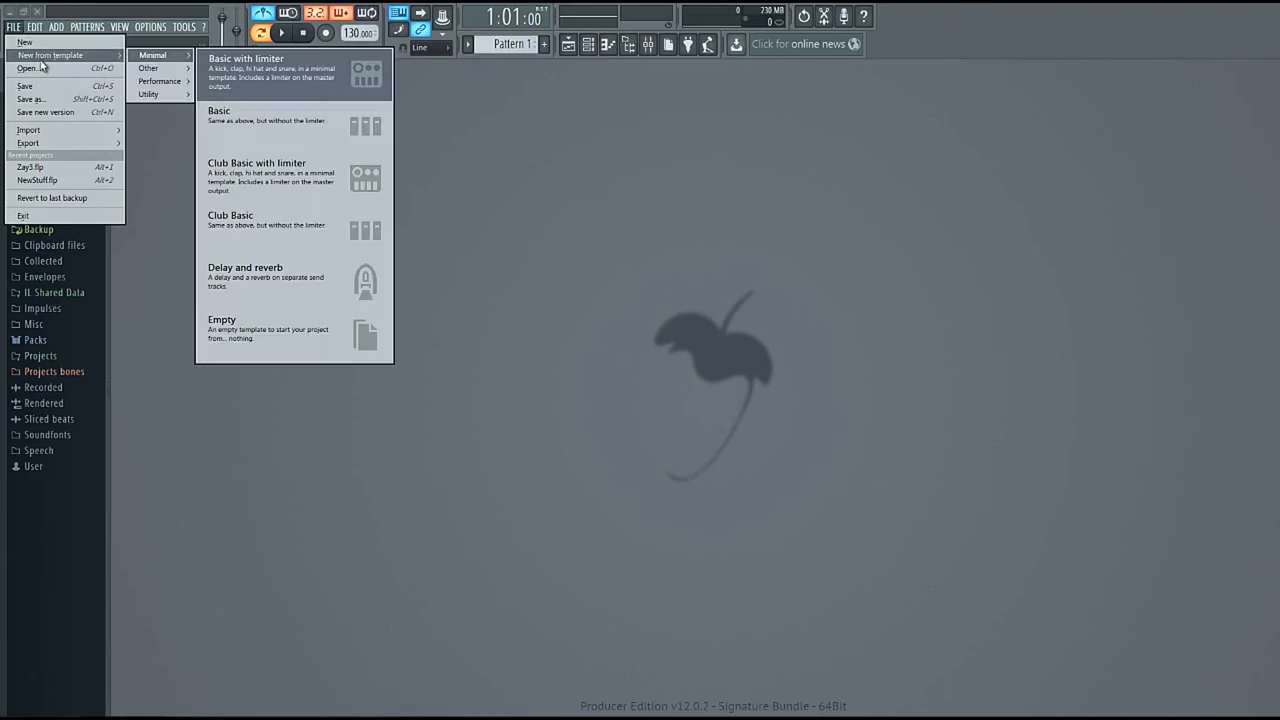
{"action": "left_click", "coordinate": [158, 70]}
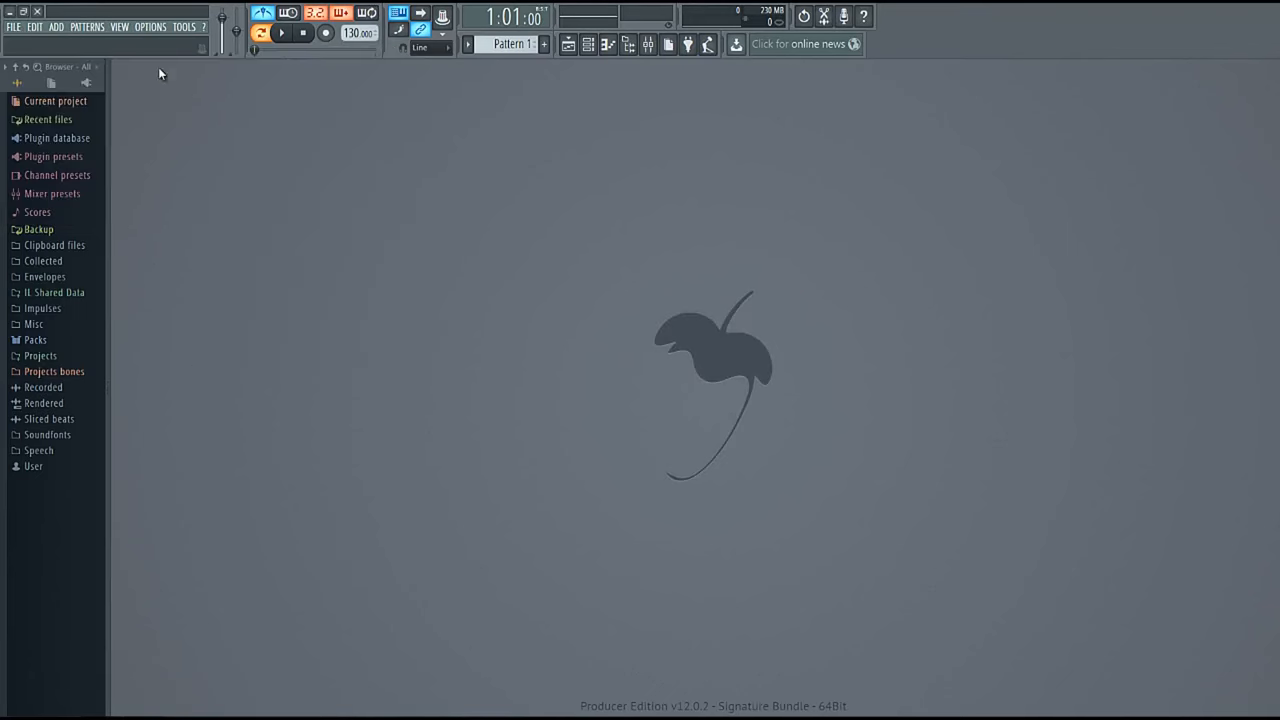
{"action": "left_click", "coordinate": [18, 28]}
{"action": "mouse_move", "coordinate": [60, 55]}
{"action": "mouse_move", "coordinate": [156, 70]}
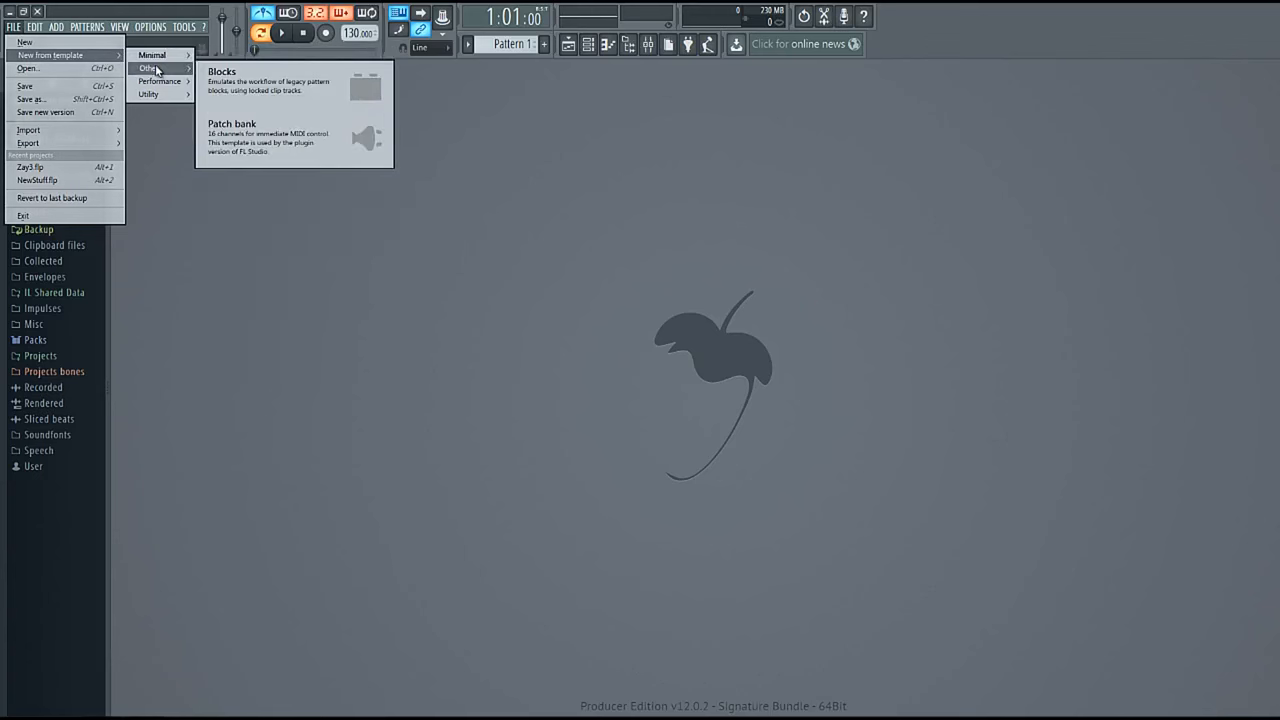
{"action": "mouse_move", "coordinate": [157, 97]}
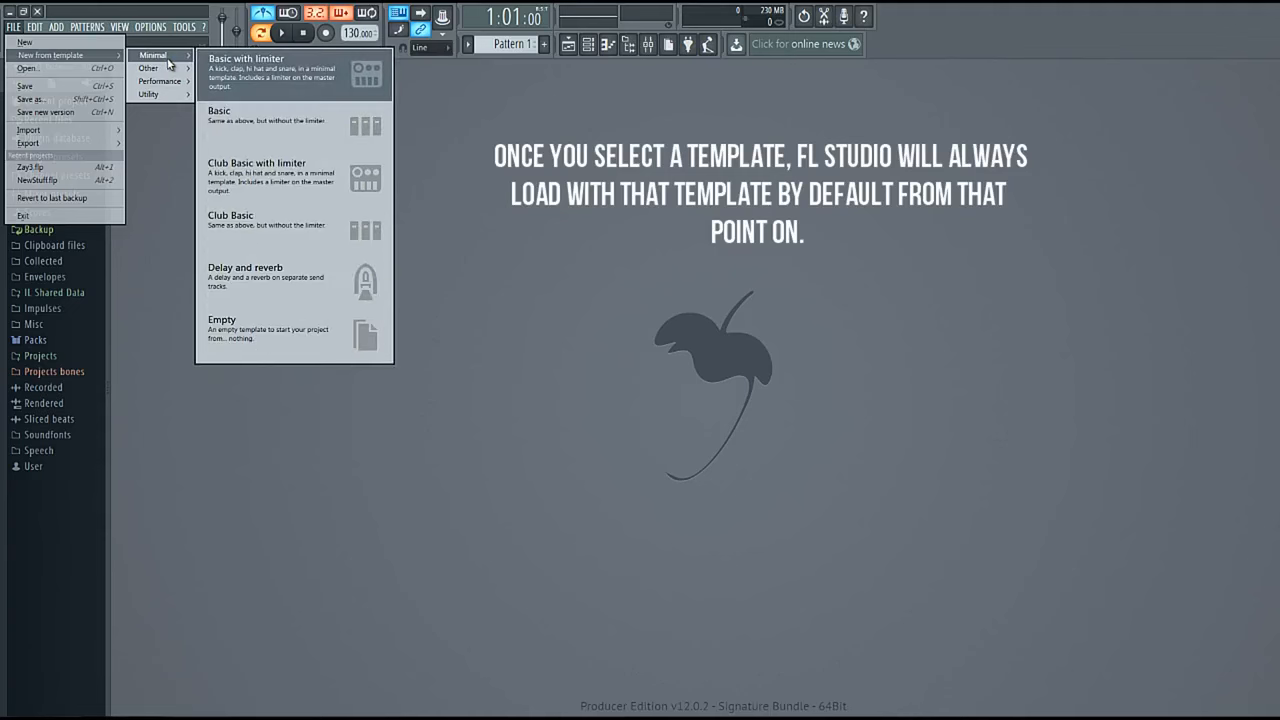
{"action": "left_click", "coordinate": [276, 332]}
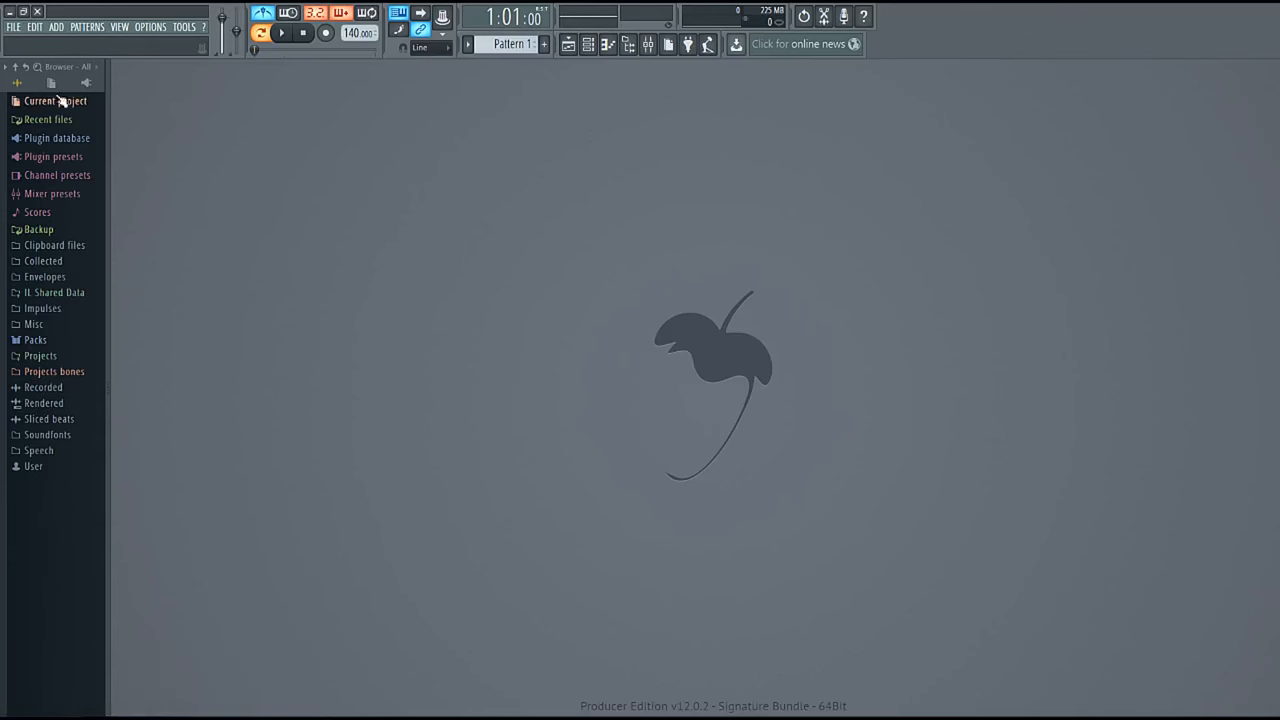
- Show the channel rack and start a new project from the minimal Basic with limiter template
{"action": "left_click", "coordinate": [13, 26]}
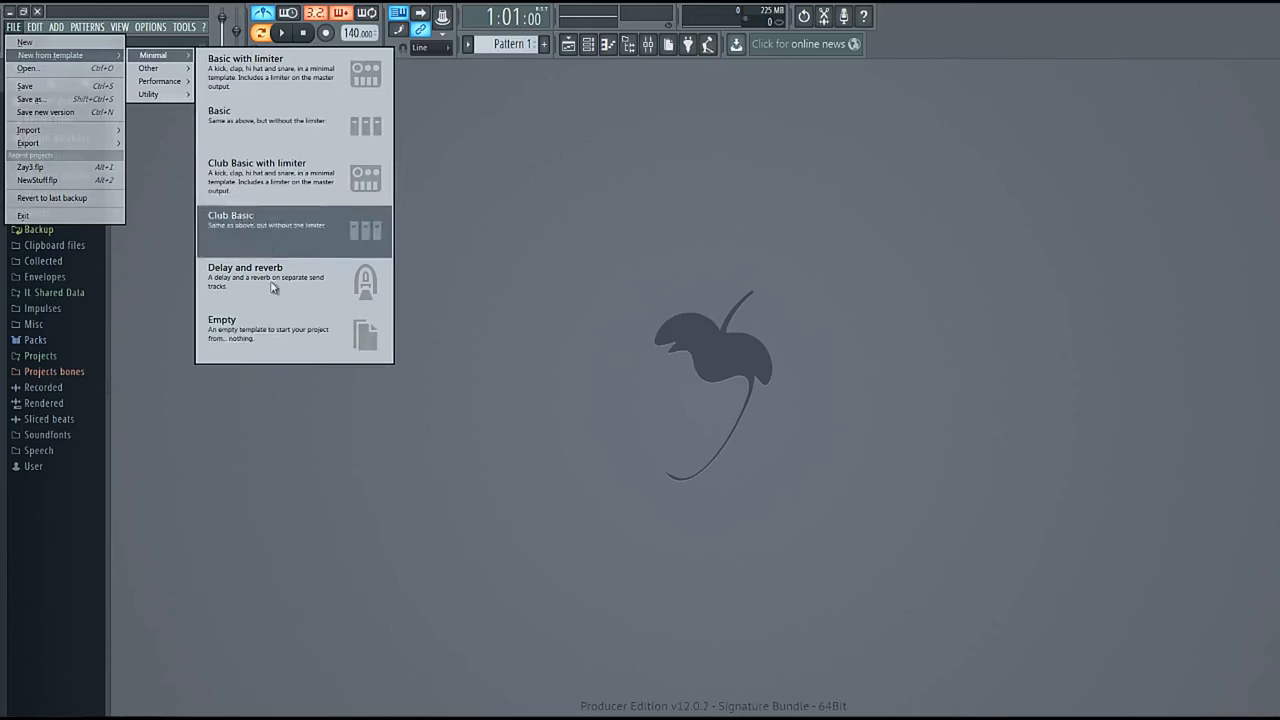
{"action": "left_click", "coordinate": [607, 254]}
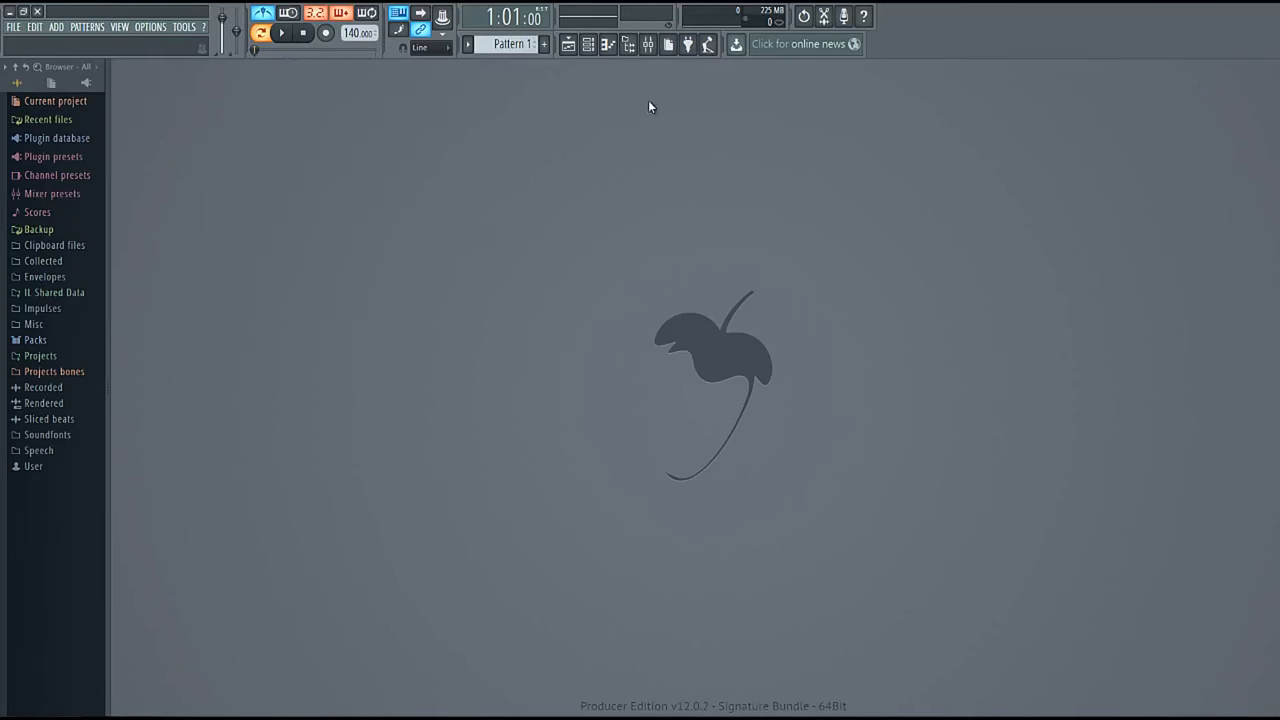
{"action": "left_click", "coordinate": [590, 45]}
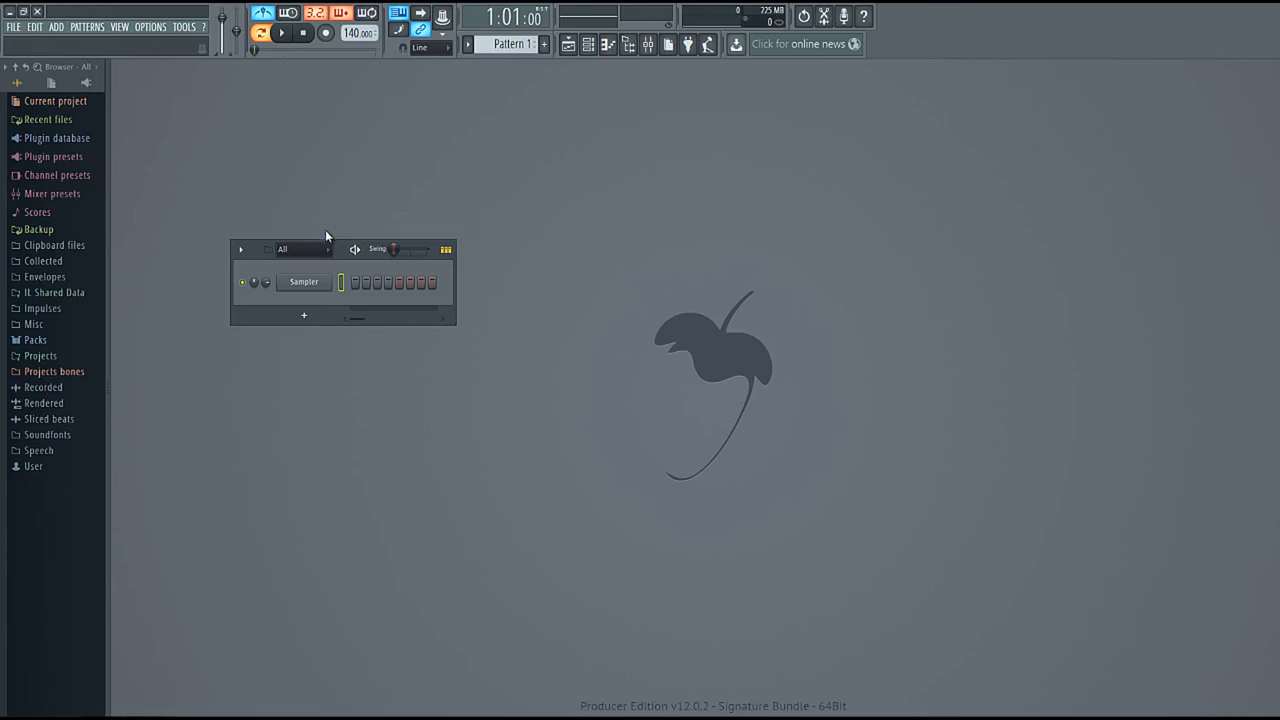
{"action": "left_click", "coordinate": [13, 27]}
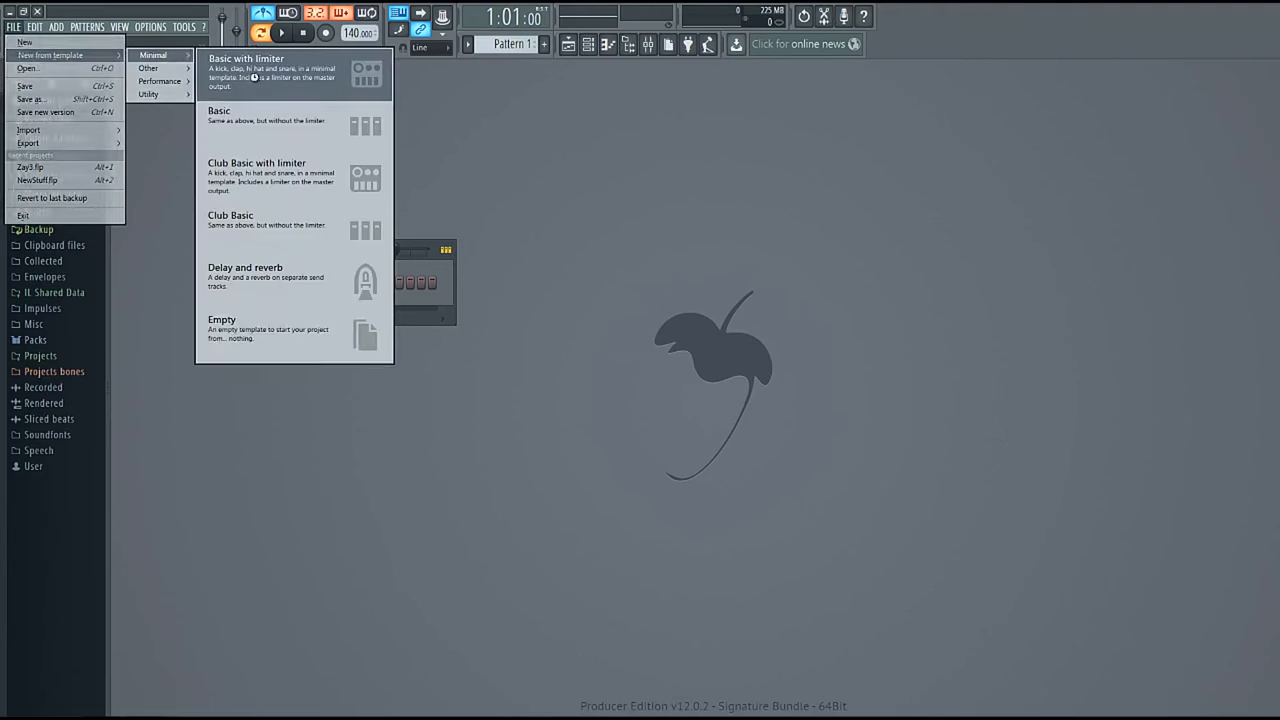
{"action": "left_click", "coordinate": [250, 66]}
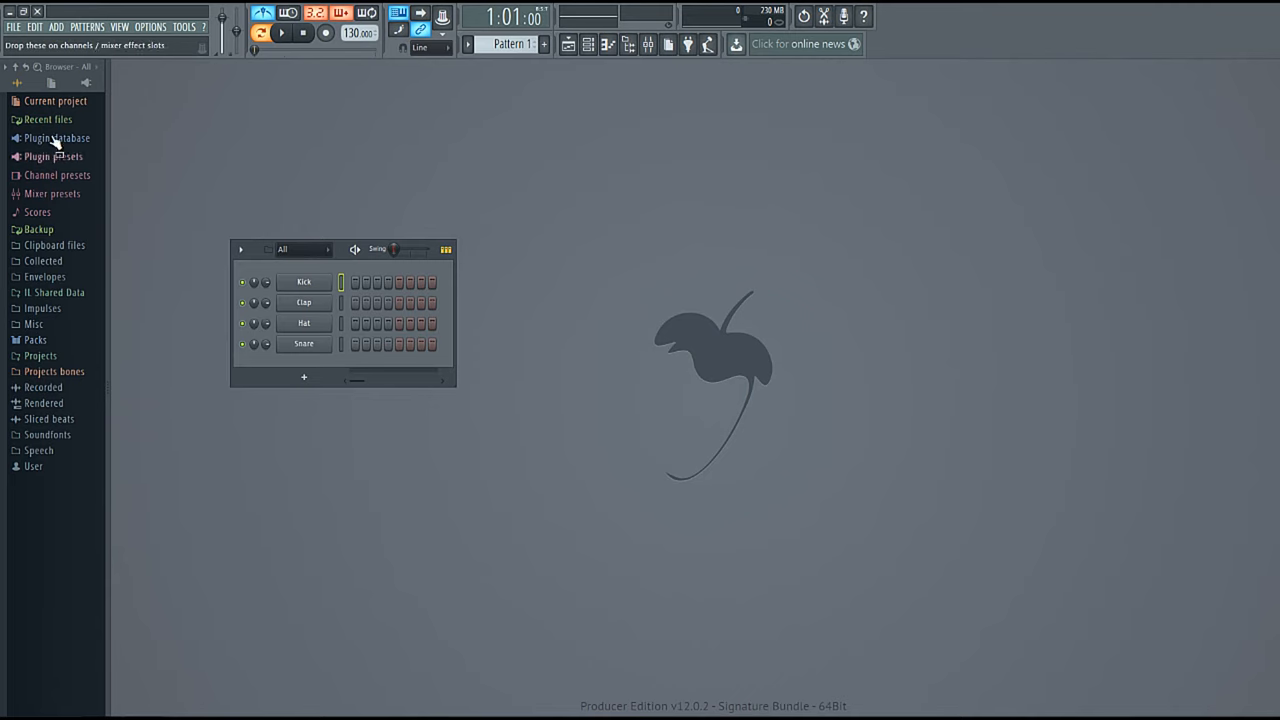
- Examine the file settings, including the browser's extra search folders, and close them
{"action": "left_click", "coordinate": [153, 28]}
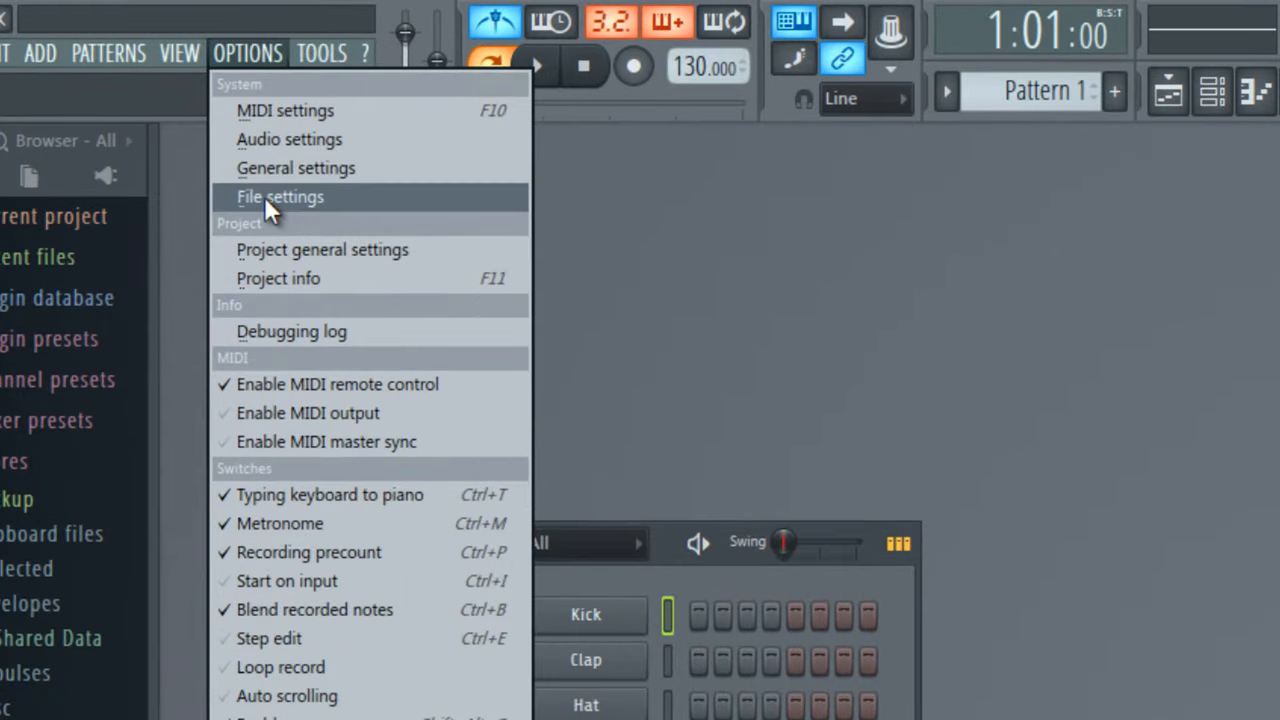
{"action": "left_click", "coordinate": [166, 93]}
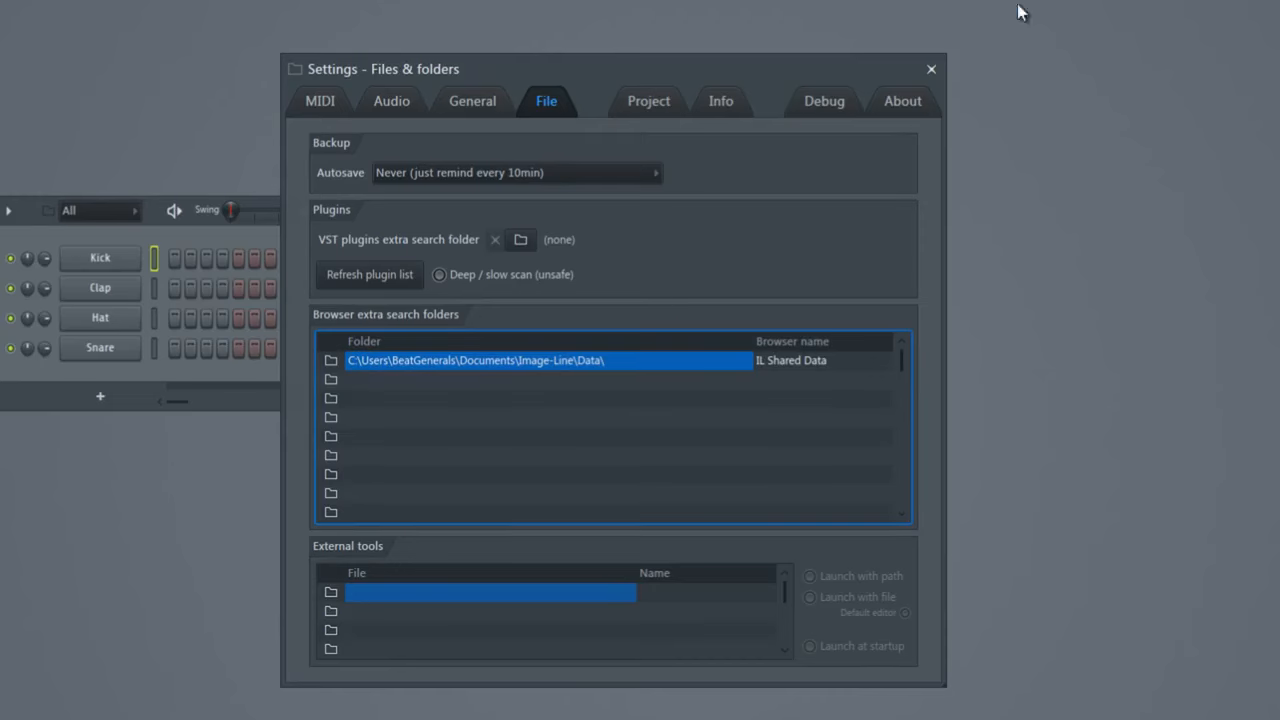
{"action": "left_click", "coordinate": [931, 69]}
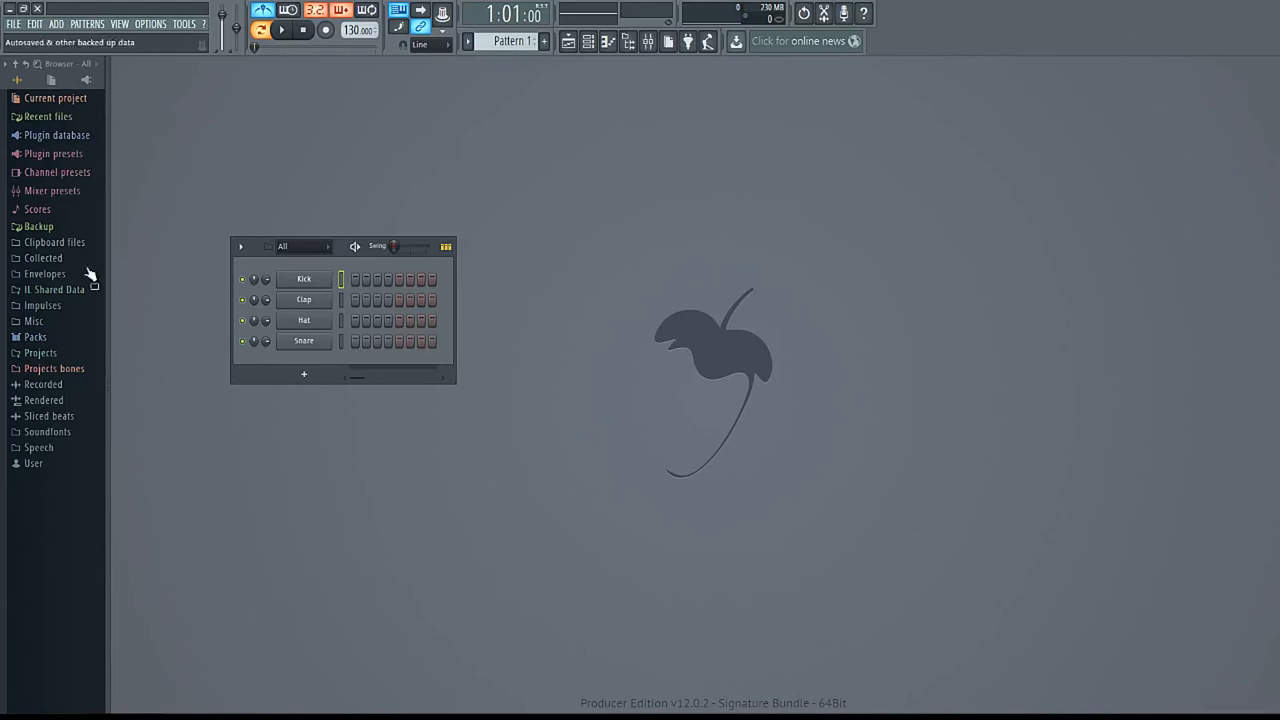
- Add the 707 Crash sample from the Cymbals drum pack as a new channel below the snare
{"action": "left_click", "coordinate": [45, 337]}
{"action": "left_click", "coordinate": [55, 353]}
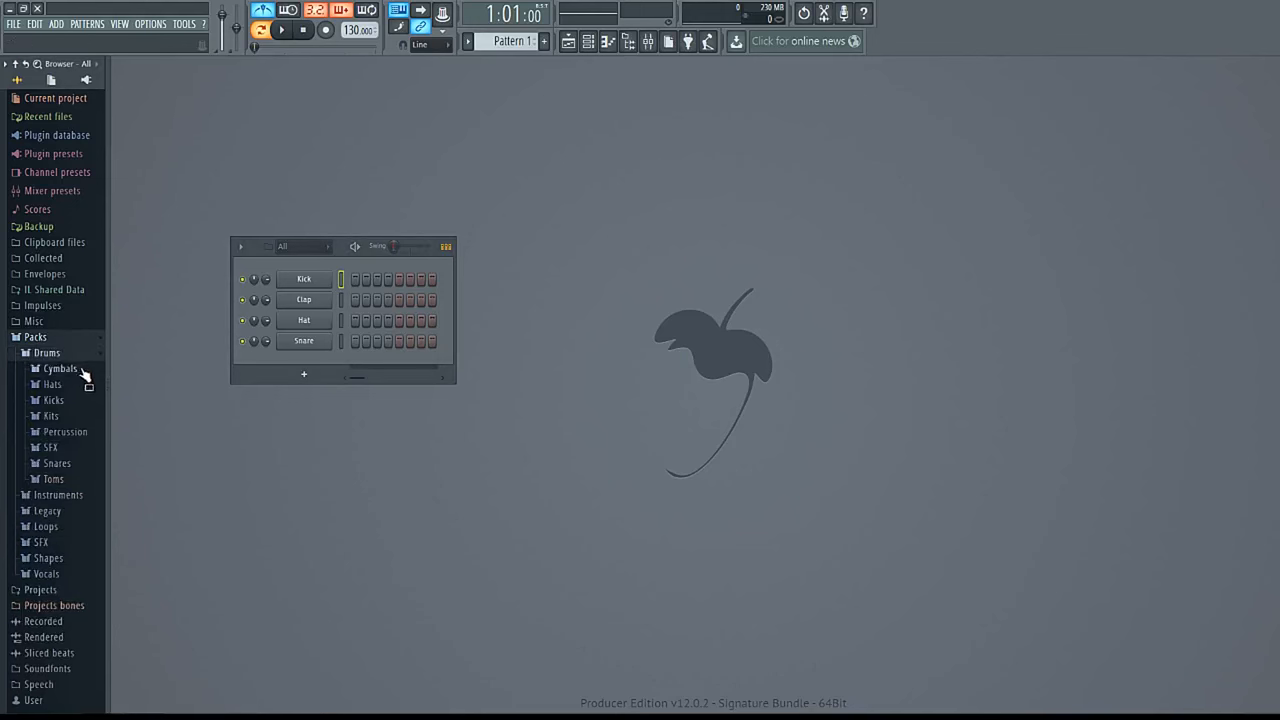
{"action": "left_click", "coordinate": [60, 368]}
{"action": "left_click_drag", "start_coordinate": [65, 383], "coordinate": [303, 362]}
- Delete the 707 Crash channel from the channel rack
{"action": "right_click", "coordinate": [313, 368]}
{"action": "left_click", "coordinate": [400, 468]}
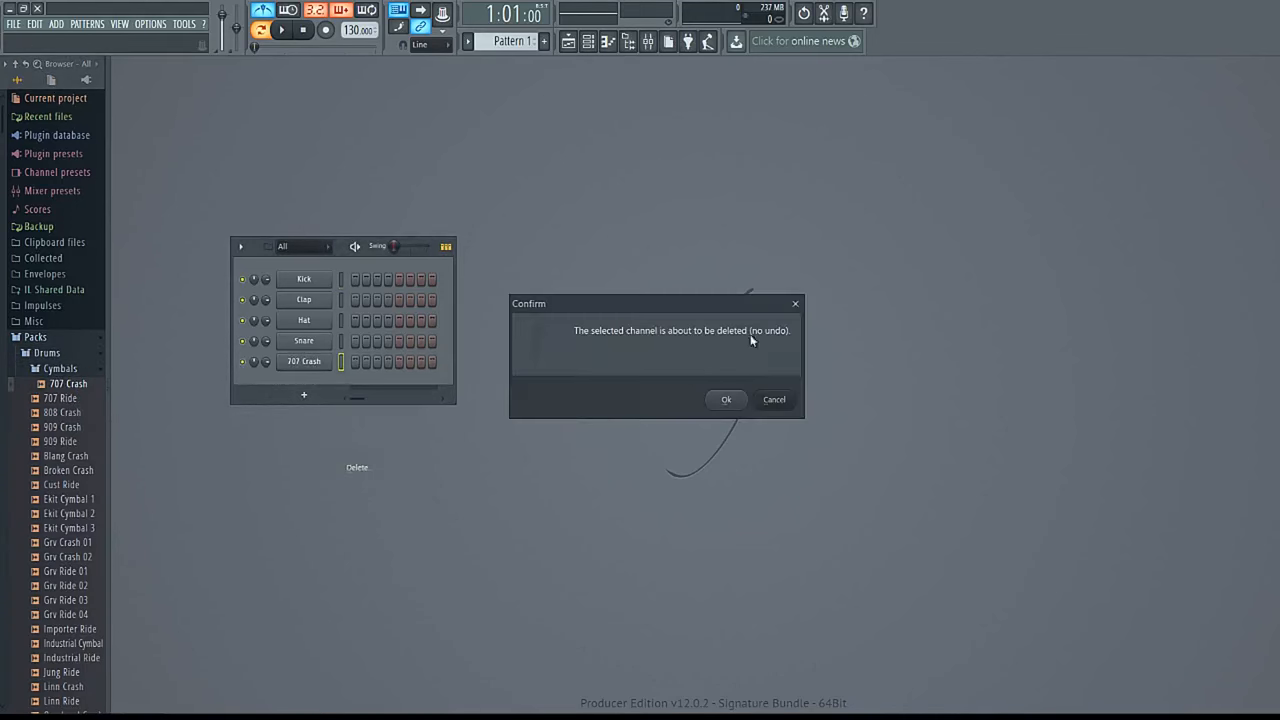
{"action": "left_click", "coordinate": [740, 398]}
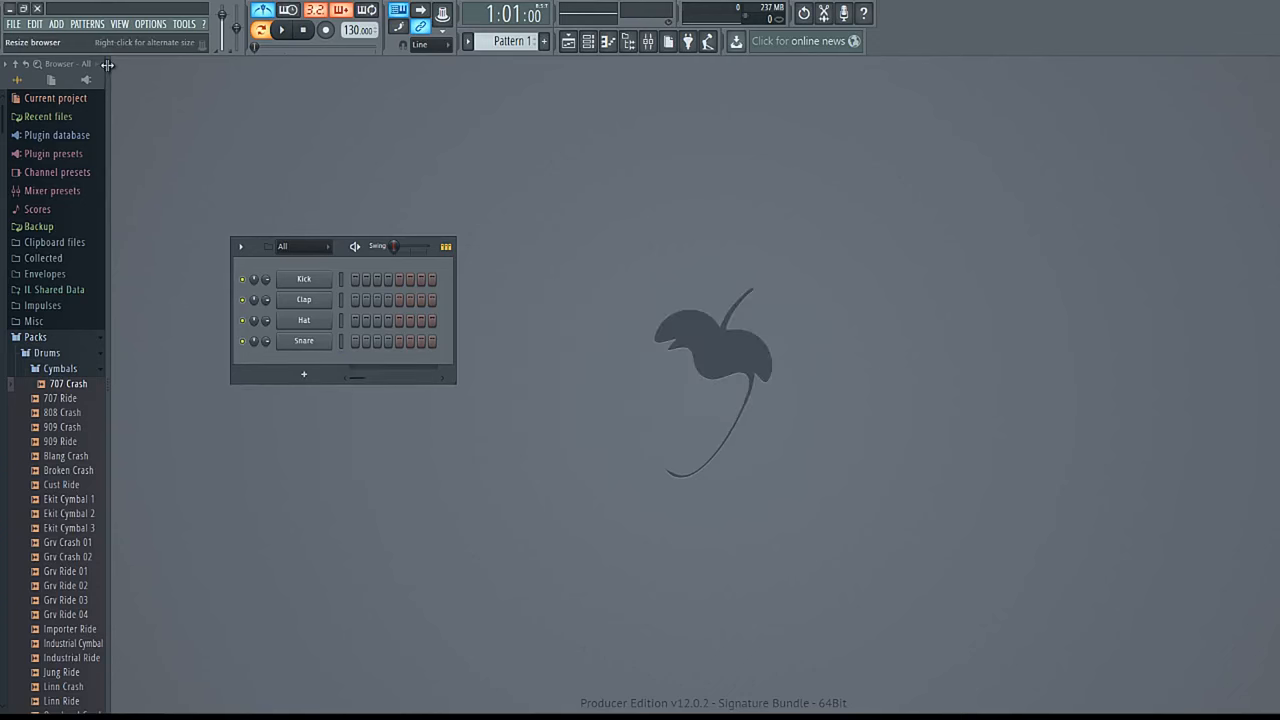
- Widen the channel rack to 16 steps, program kicks on steps 1 and 9 and claps on steps 5 and 13, and audition them
{"action": "left_click_drag", "start_coordinate": [114, 66], "coordinate": [116, 66]}
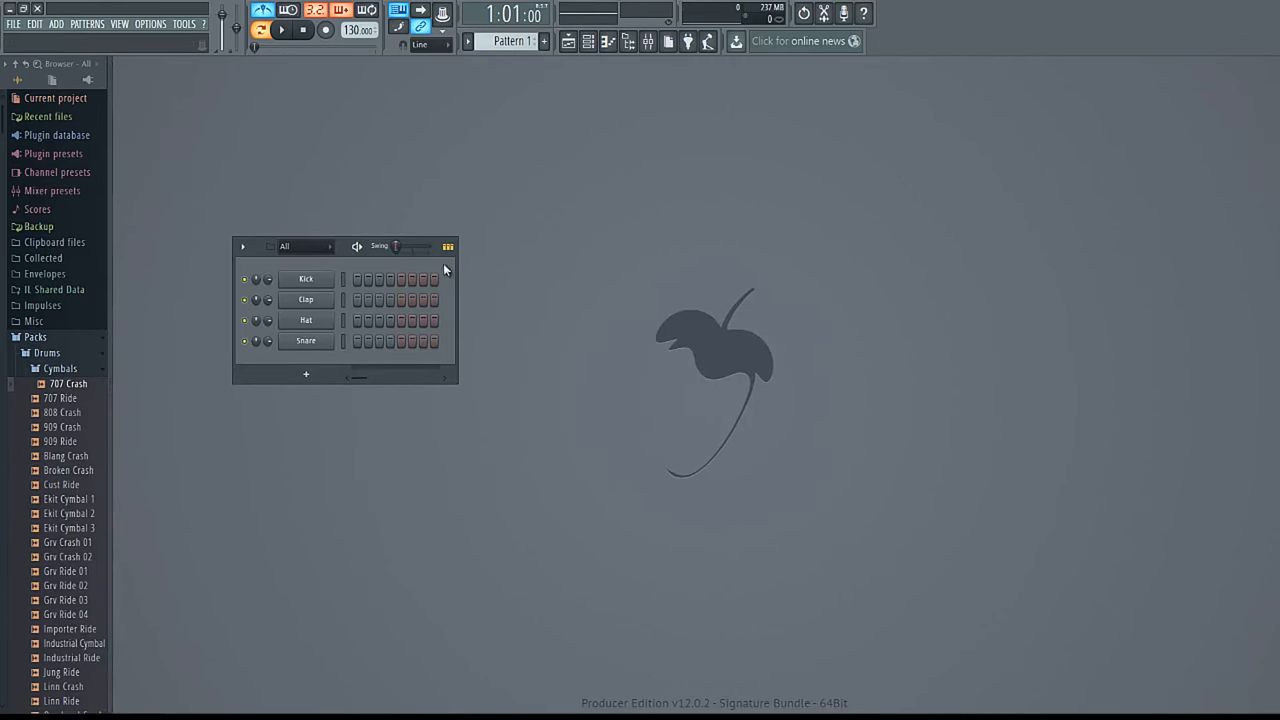
{"action": "left_click_drag", "start_coordinate": [456, 269], "coordinate": [533, 317]}
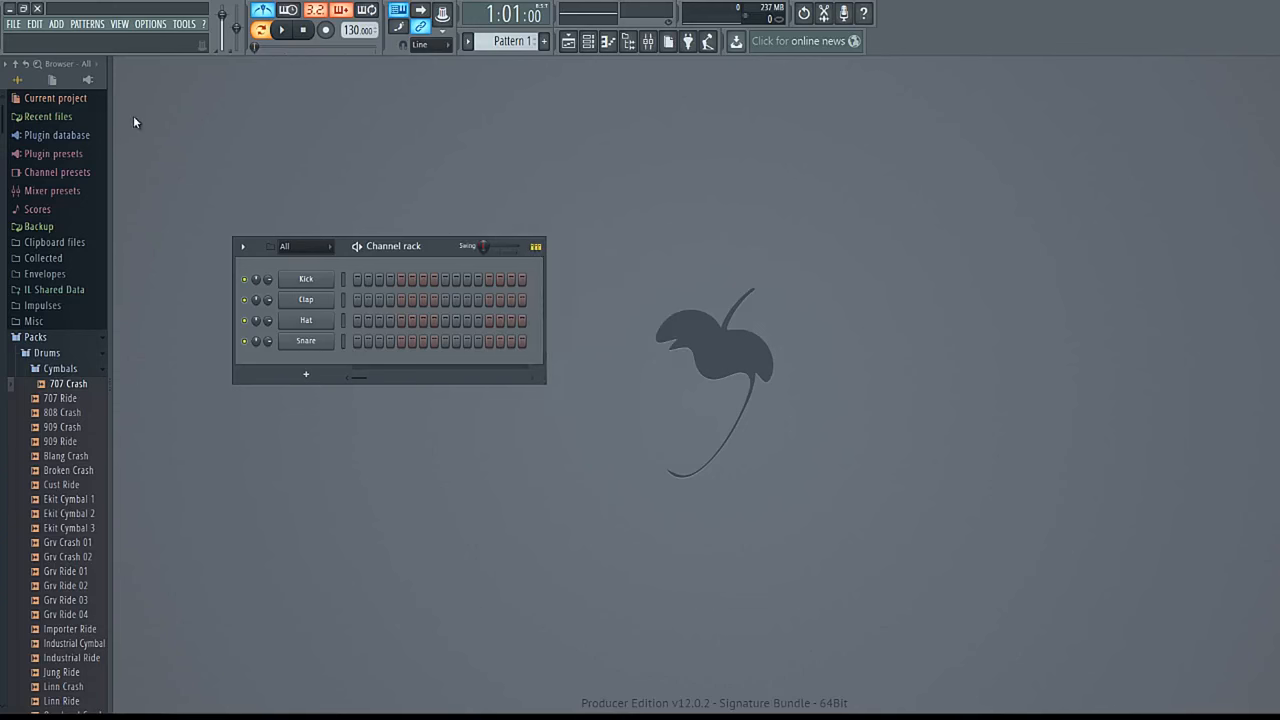
{"action": "left_click", "coordinate": [401, 299]}
{"action": "left_click", "coordinate": [487, 299]}
{"action": "left_click", "coordinate": [284, 30]}
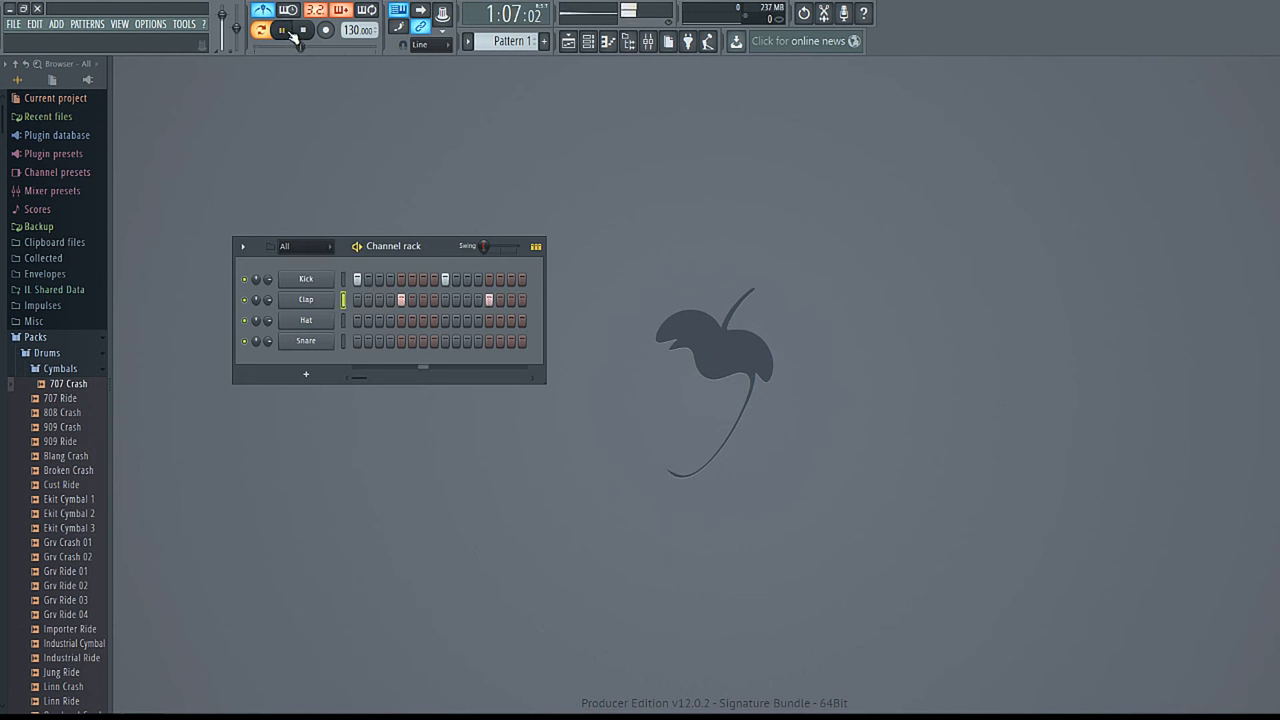
{"action": "left_click", "coordinate": [304, 31]}
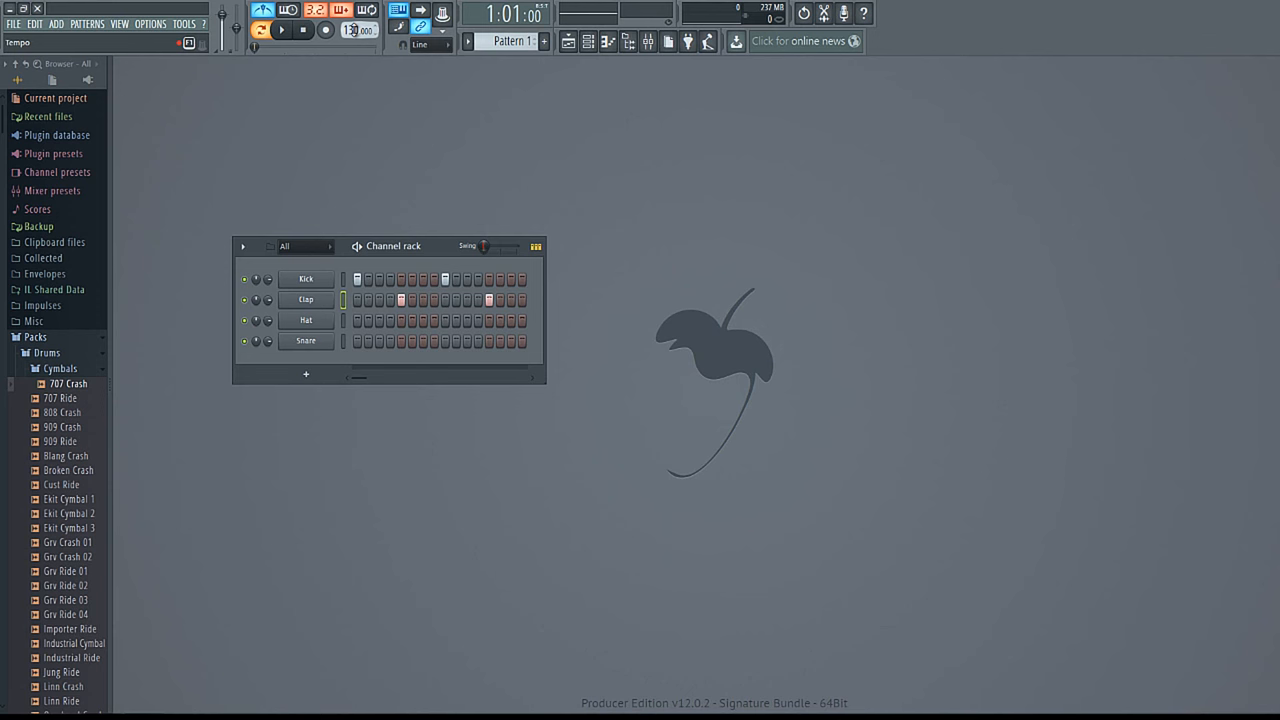
- Lower the tempo to 71 BPM and audition the kick and clap pattern
{"action": "left_click_drag", "start_coordinate": [356, 30], "coordinate": [400, 652]}
{"action": "left_click", "coordinate": [282, 30]}
{"action": "left_click", "coordinate": [304, 30]}
- Place hats on steps 3, 7, 11 and 15, then set the tempo to 78 BPM and audition the pattern
{"action": "left_click", "coordinate": [423, 320]}
{"action": "left_click", "coordinate": [379, 320]}
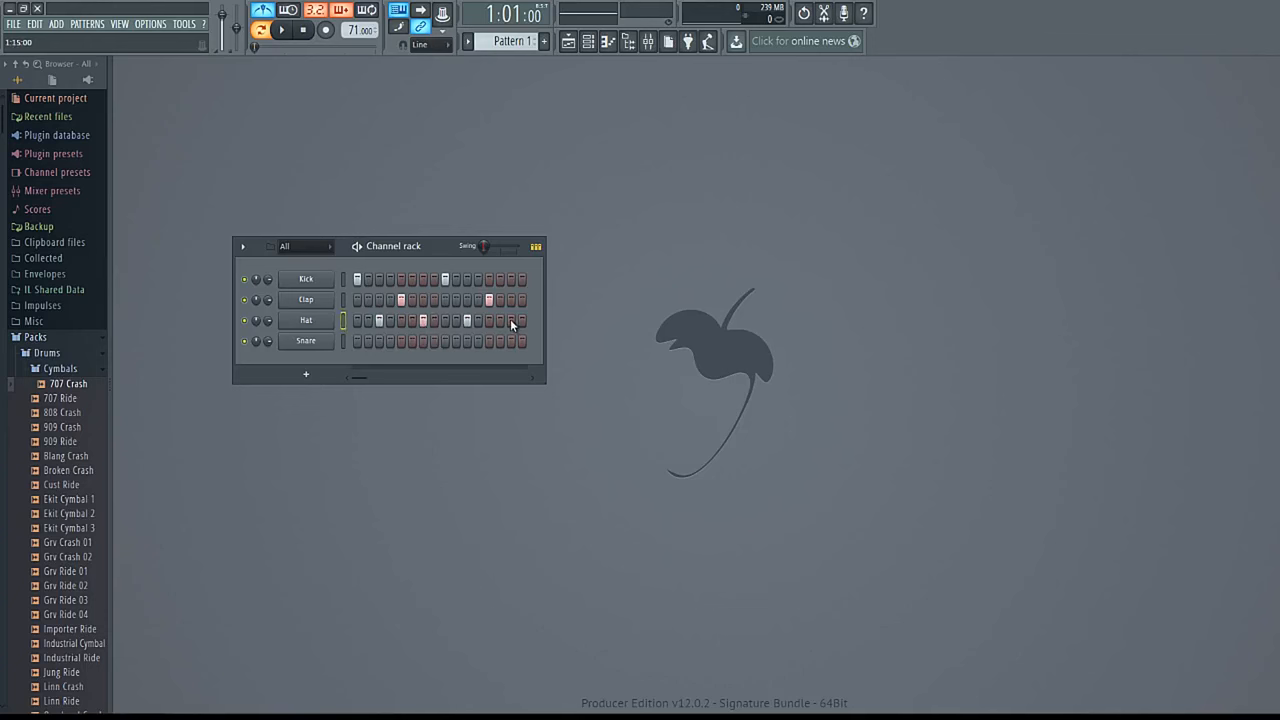
{"action": "left_click_drag", "start_coordinate": [358, 30], "coordinate": [356, 708]}
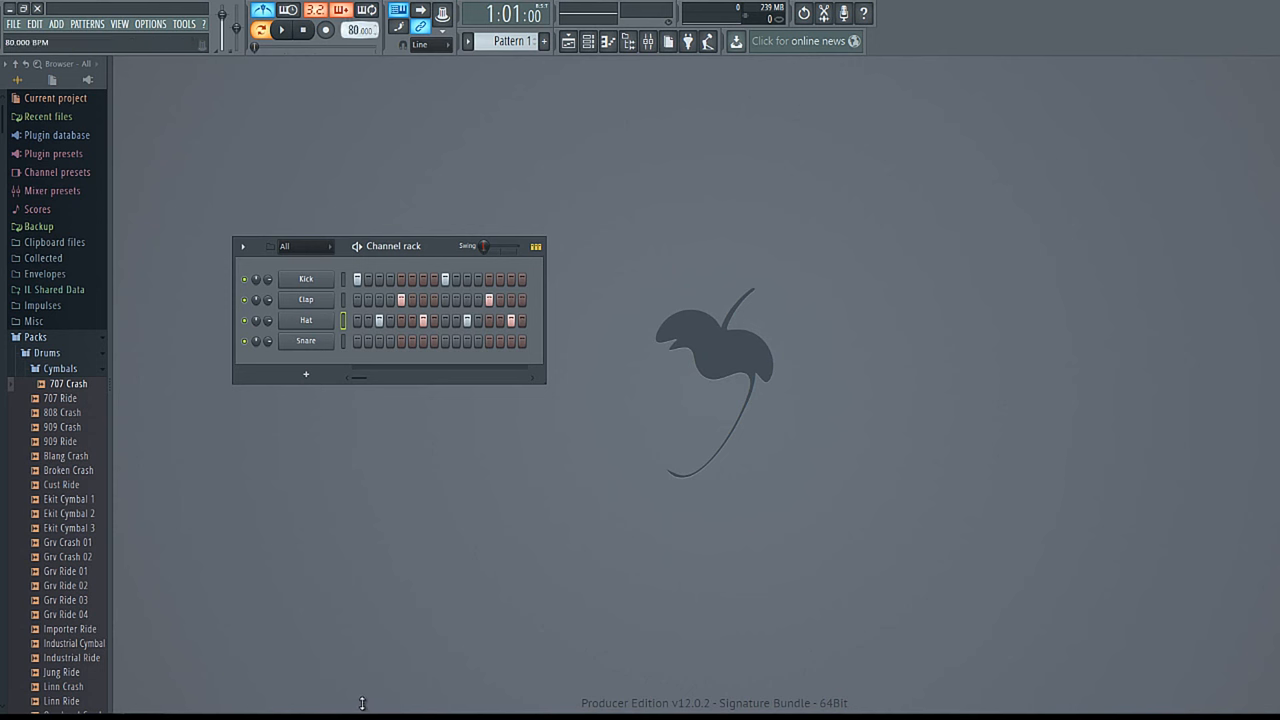
{"action": "left_click", "coordinate": [282, 30]}
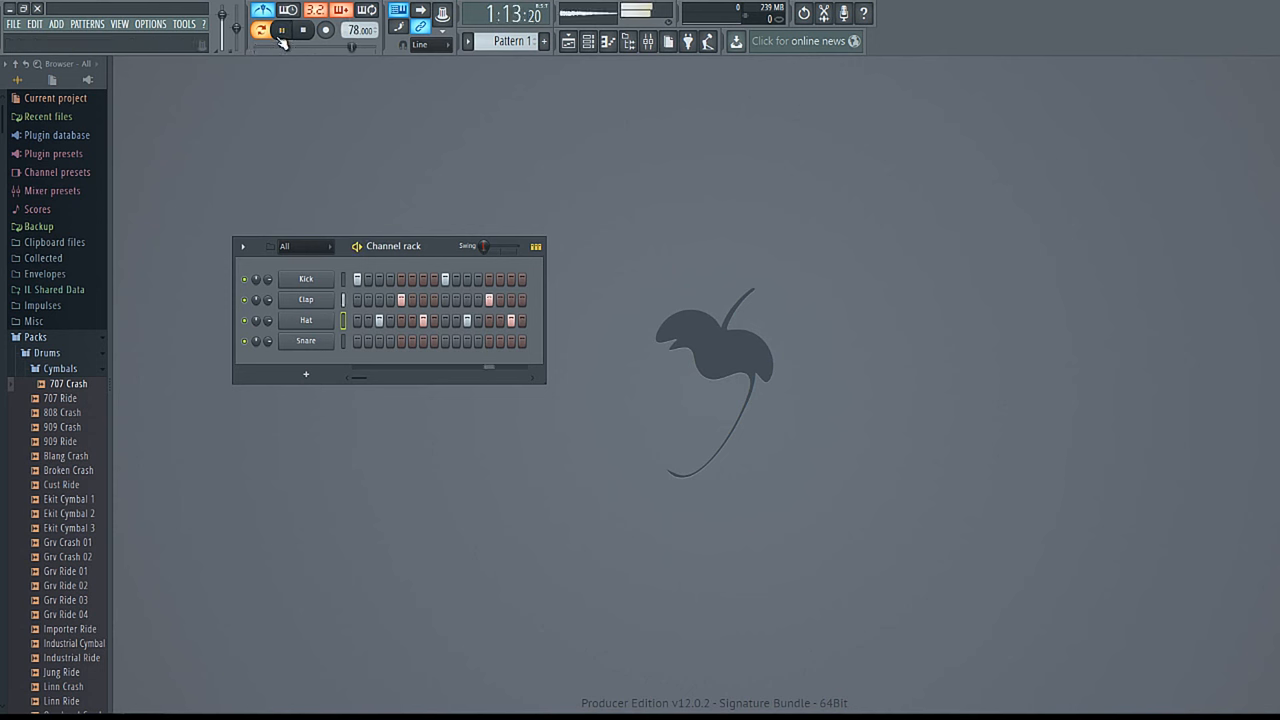
{"action": "left_click", "coordinate": [300, 31]}
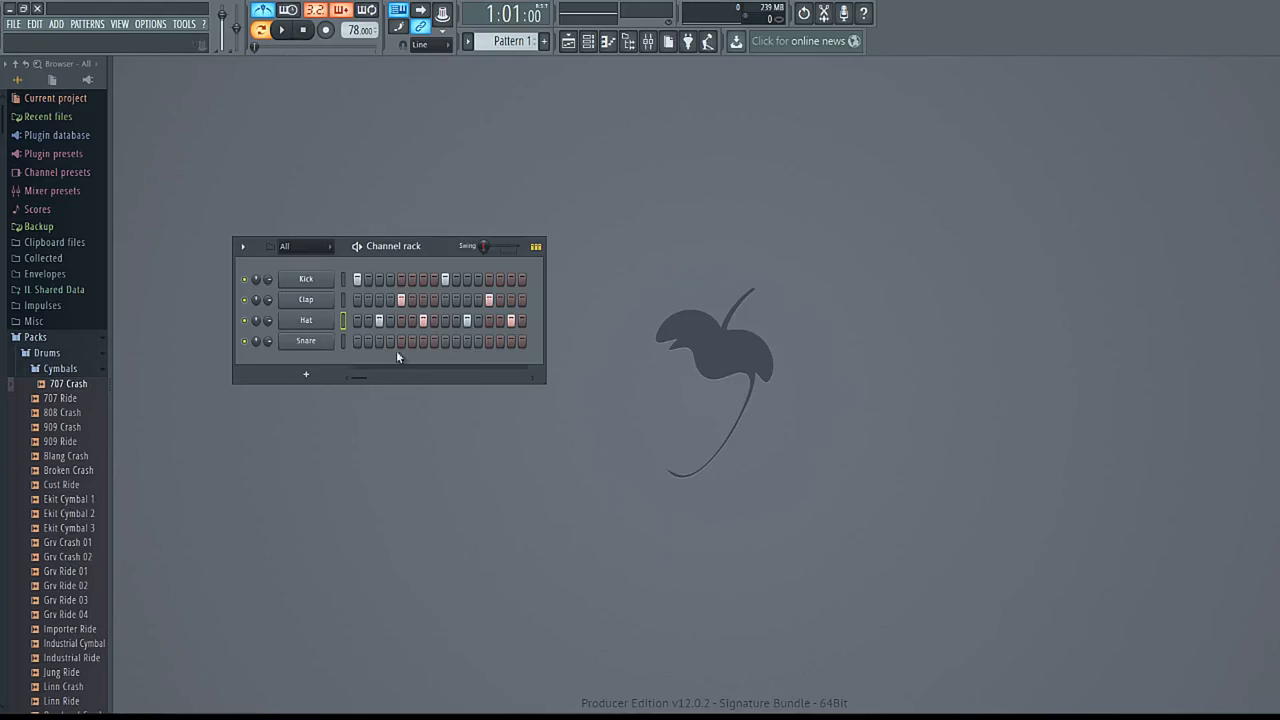
- Add snares on steps 8 and 10 and move the second kick to step 11
{"action": "left_click", "coordinate": [456, 341]}
{"action": "left_click", "coordinate": [445, 279]}
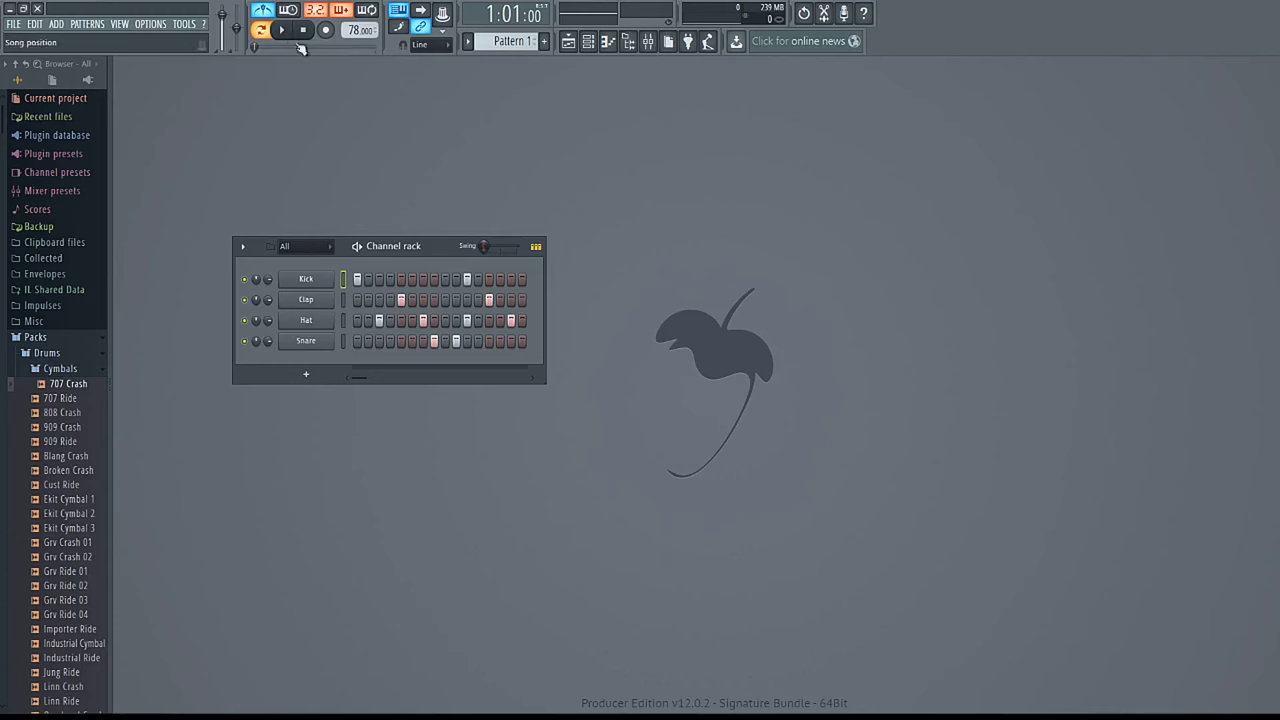
- Open the playlist and place four consecutive Pattern 1 clips on Track 1, from bar 1 through bar 4
{"action": "left_click", "coordinate": [568, 42]}
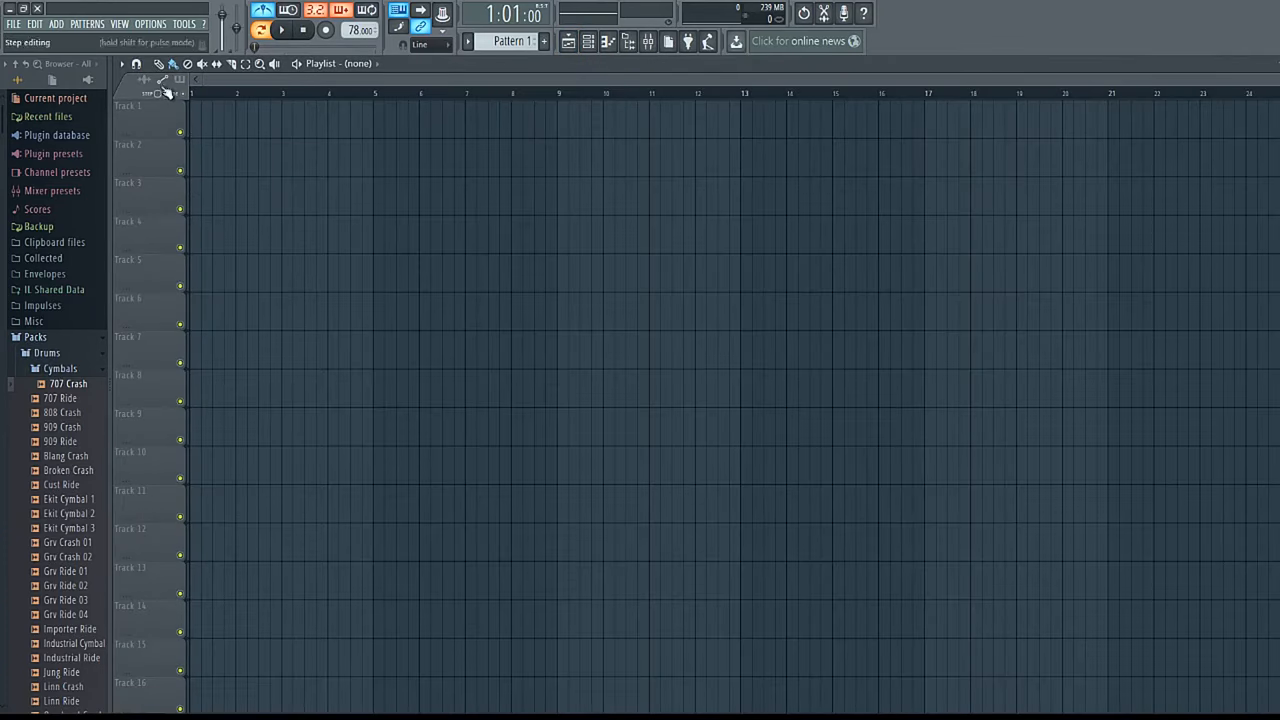
{"action": "left_click", "coordinate": [190, 130]}
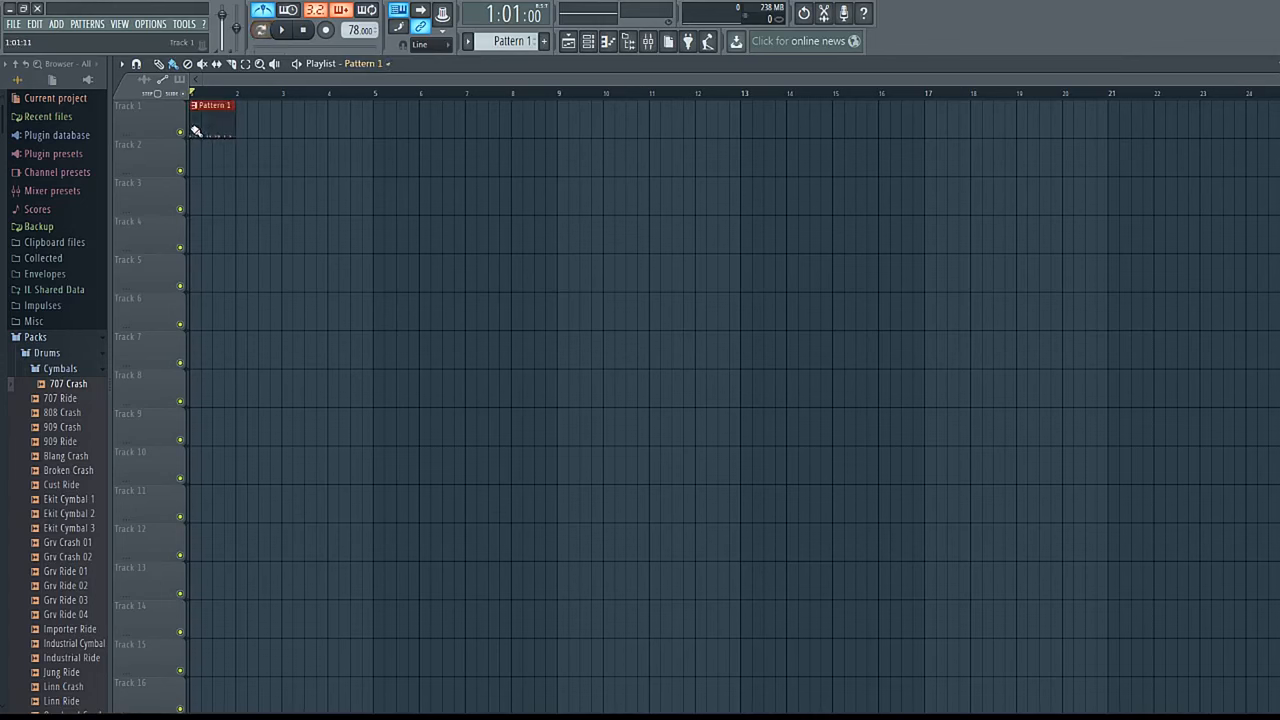
{"action": "left_click", "coordinate": [250, 126]}
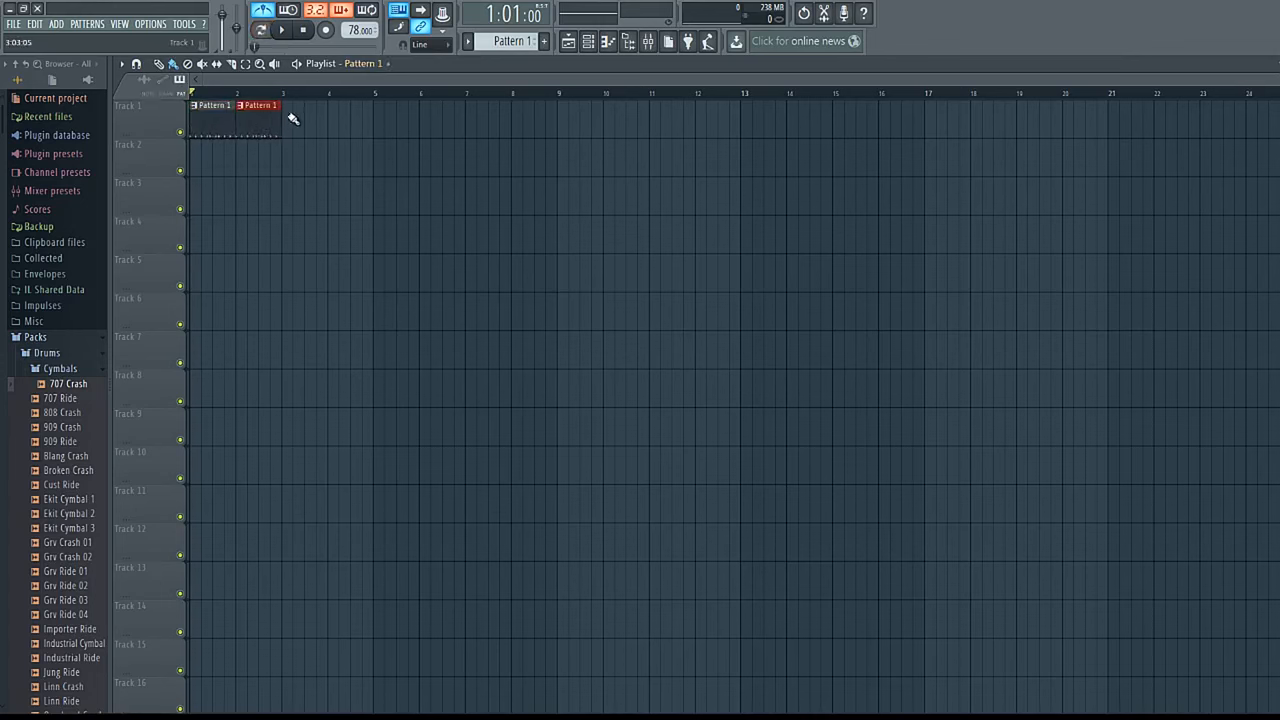
{"action": "left_click", "coordinate": [300, 119]}
{"action": "left_click", "coordinate": [332, 117]}
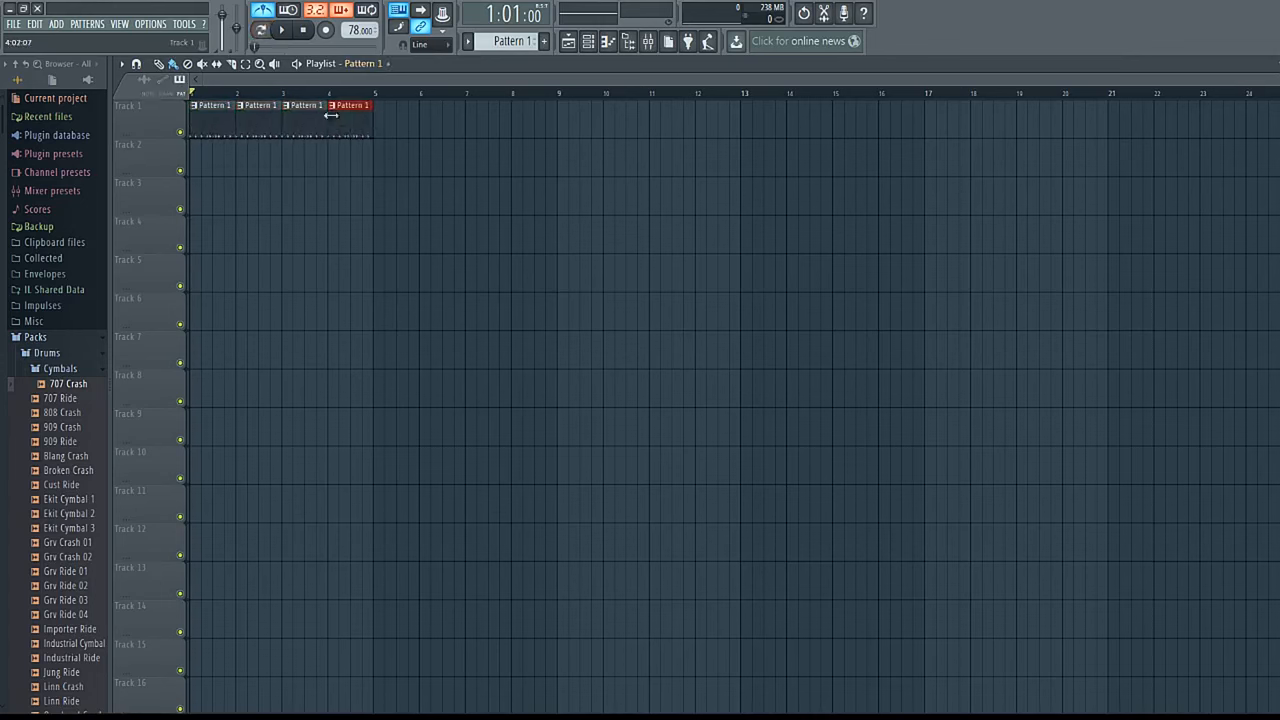
- Compare playback in pattern mode and song mode, finishing in pattern mode with playback stopped
{"action": "left_click", "coordinate": [263, 31]}
{"action": "left_click", "coordinate": [280, 30]}
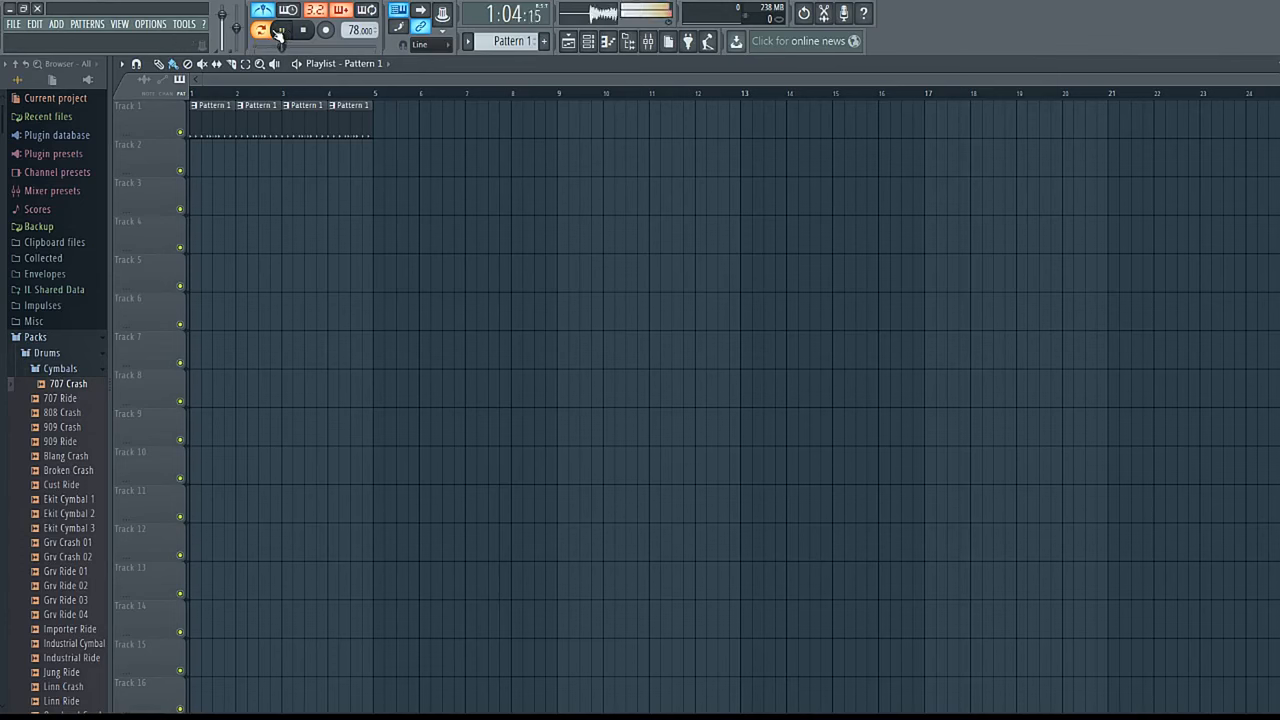
{"action": "left_click", "coordinate": [280, 30]}
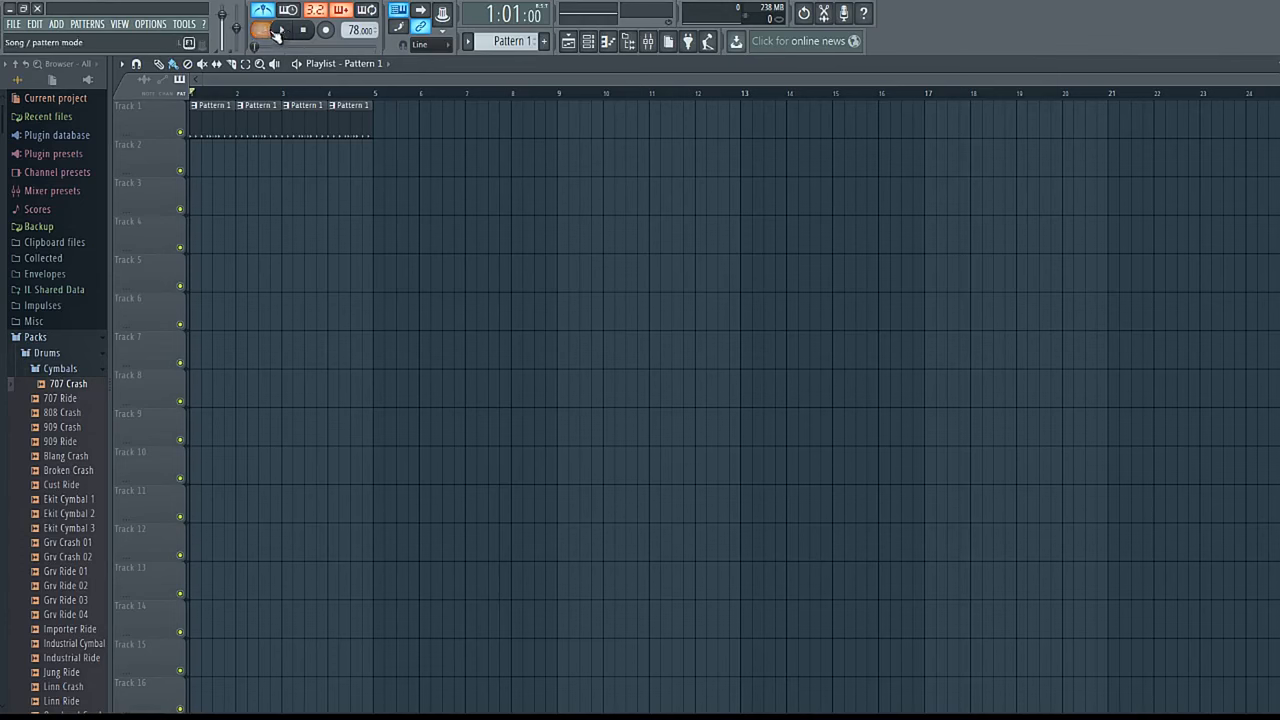
{"action": "left_click", "coordinate": [279, 31]}
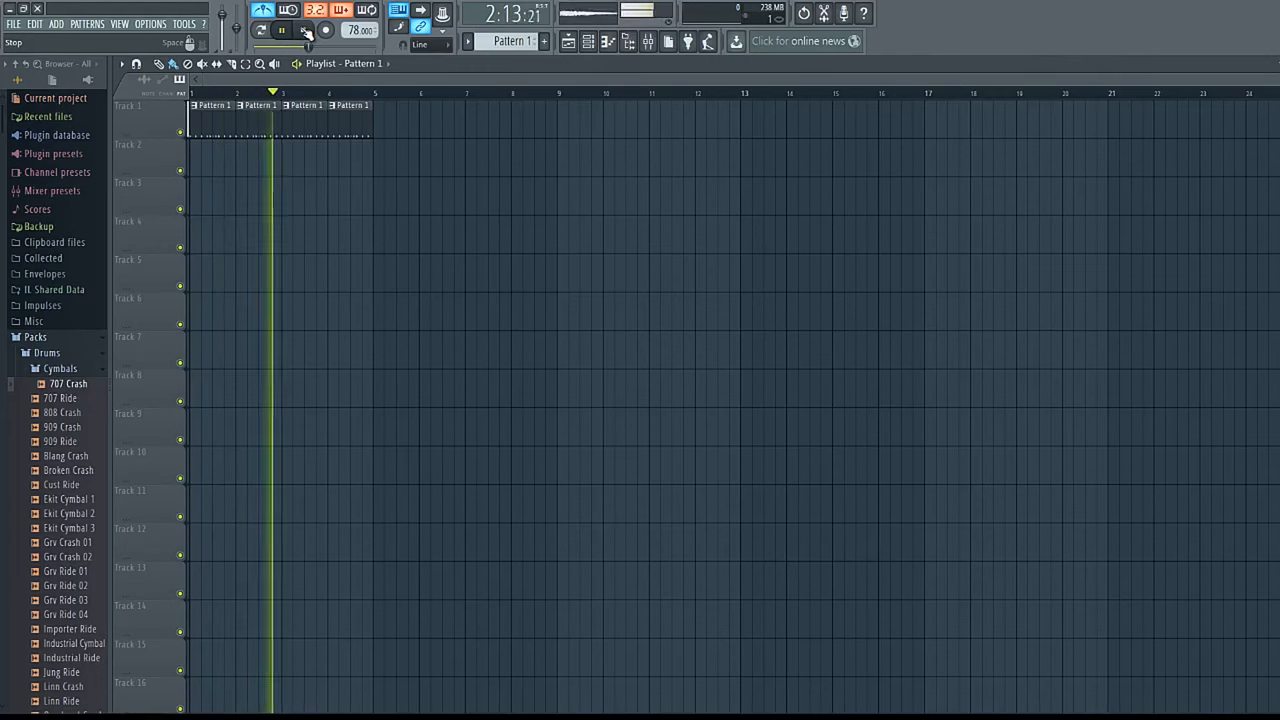
{"action": "left_click", "coordinate": [306, 31]}
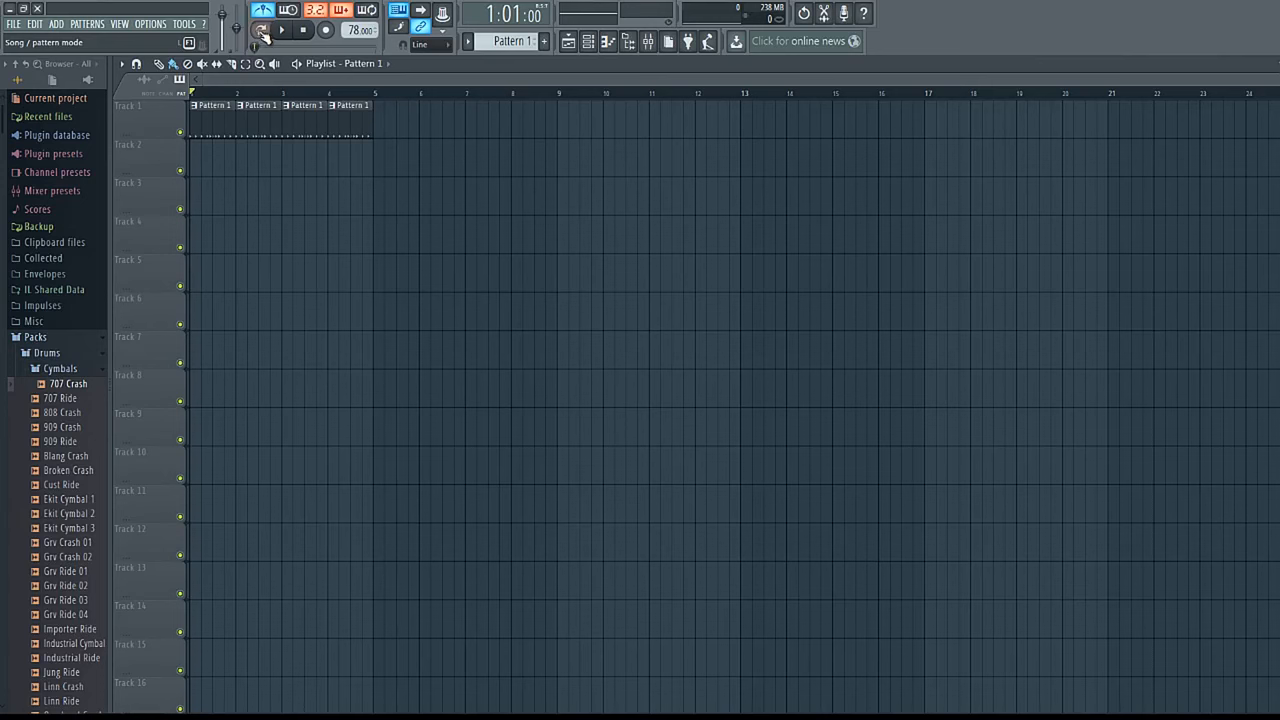
{"action": "left_click", "coordinate": [262, 31]}
{"action": "left_click", "coordinate": [282, 30]}
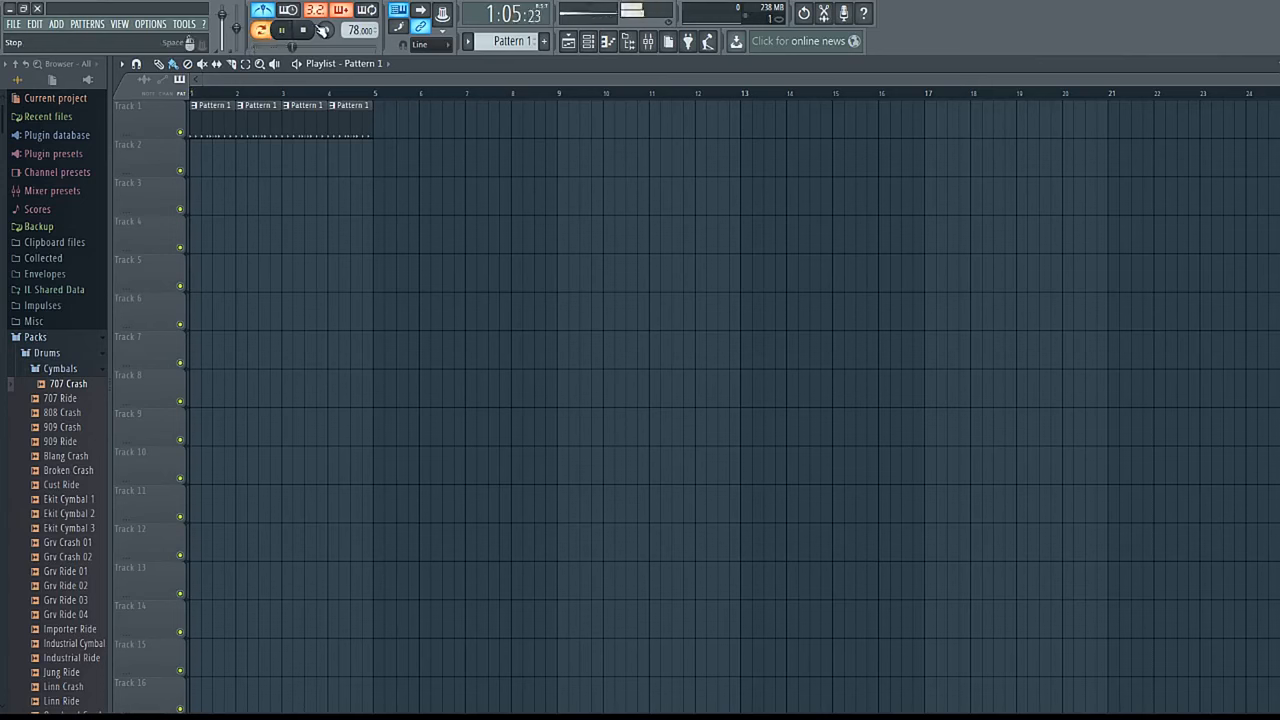
{"action": "left_click", "coordinate": [303, 30]}
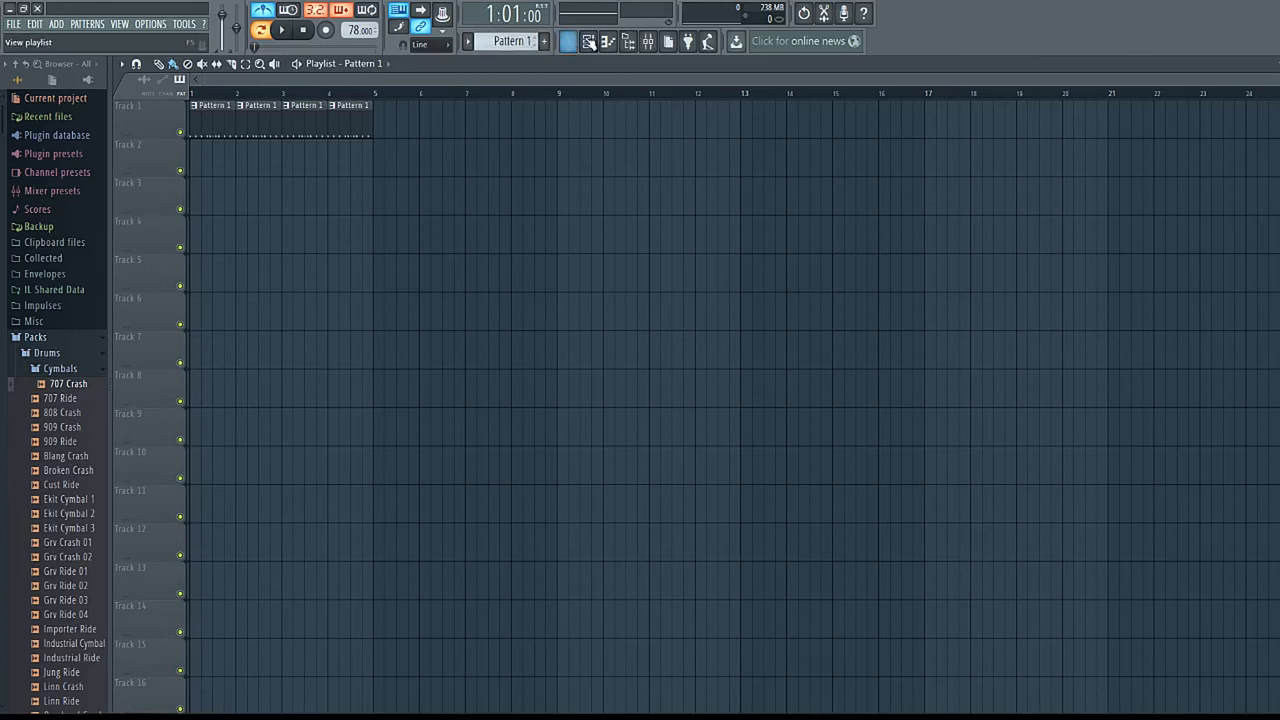
- Close the playlist and create an empty Pattern 2 without giving it a custom name
{"action": "key", "text": "F5"}
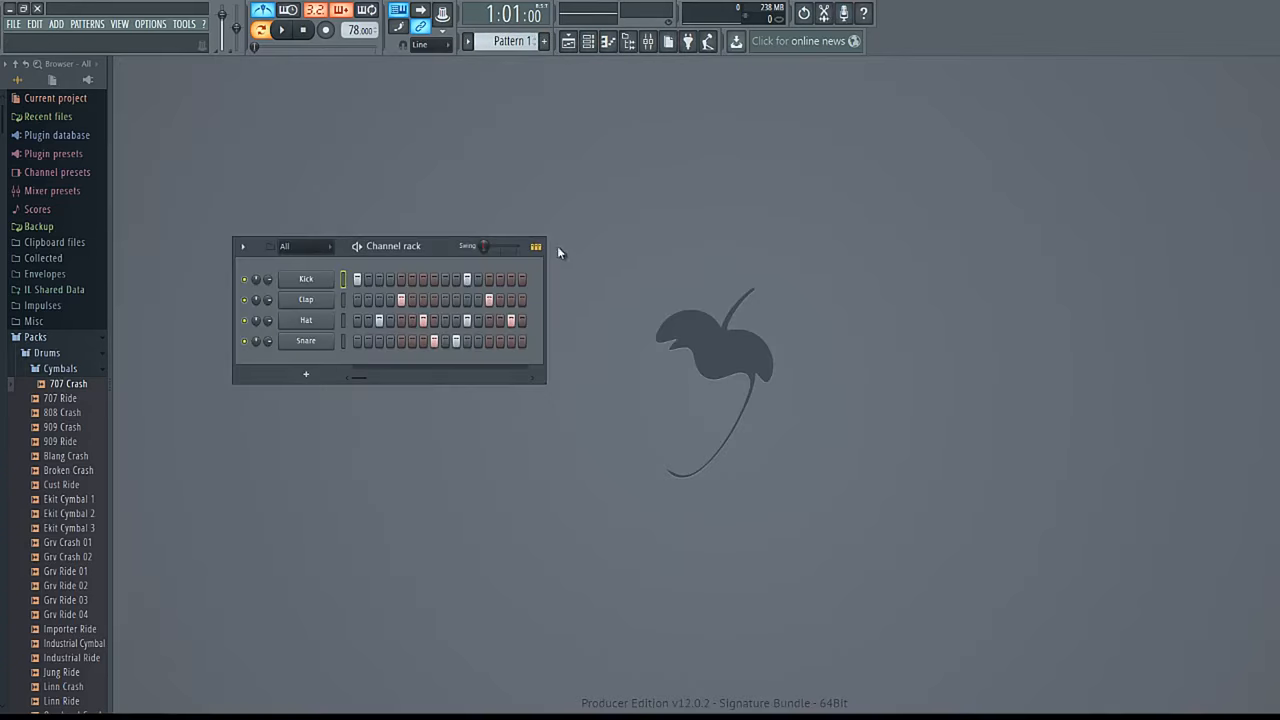
{"action": "left_click", "coordinate": [520, 44]}
{"action": "left_click", "coordinate": [544, 41]}
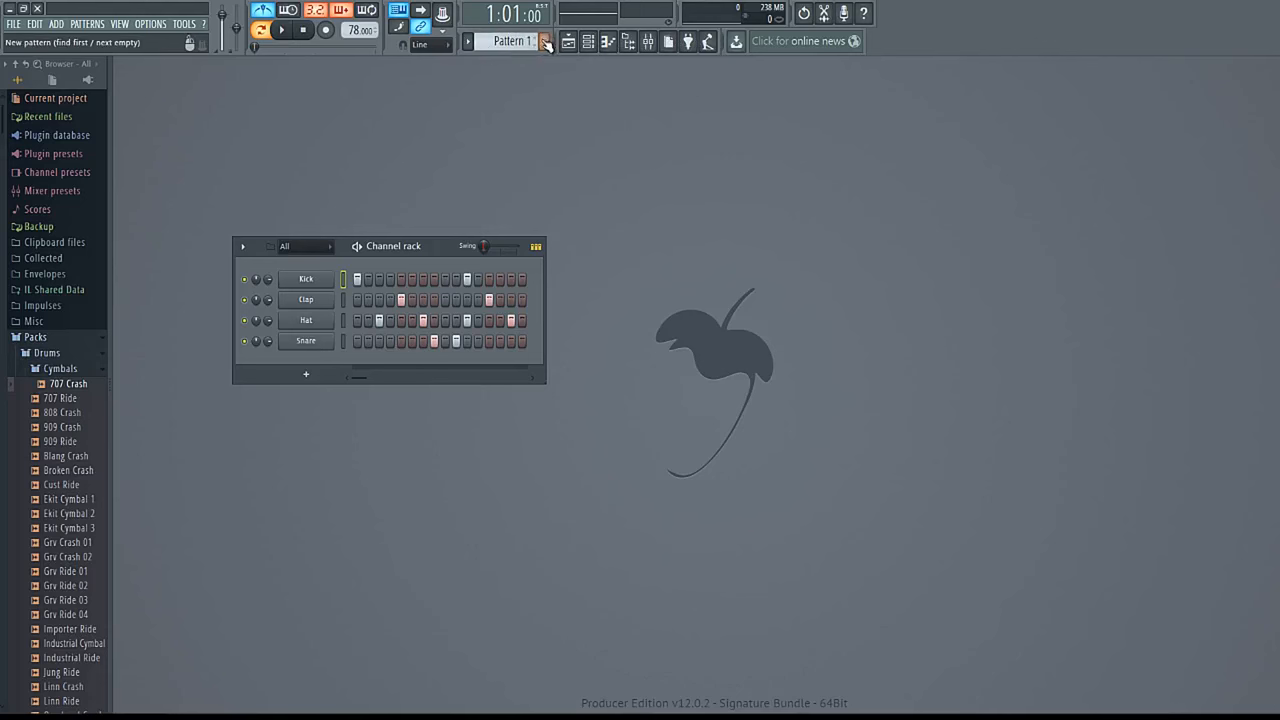
{"action": "left_click", "coordinate": [544, 41]}
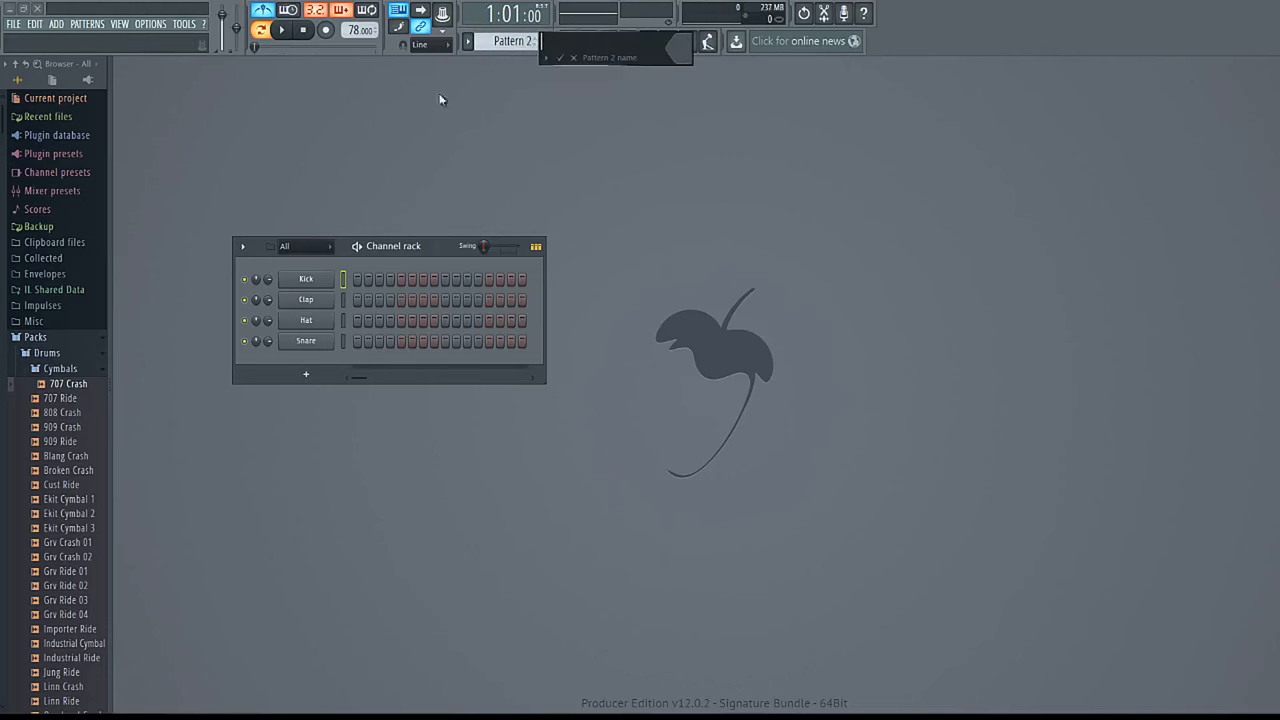
{"action": "left_click", "coordinate": [572, 58]}
{"action": "left_click", "coordinate": [548, 47]}
{"action": "left_click", "coordinate": [569, 60]}
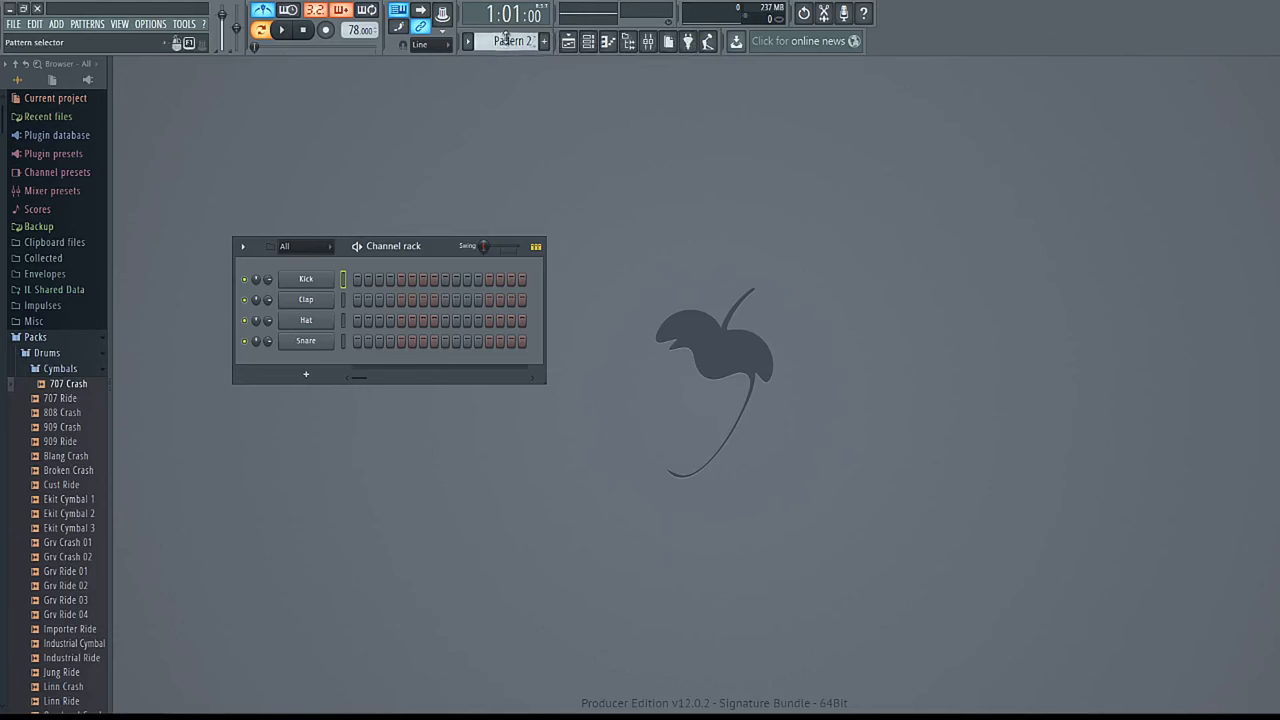
- Cycle through the patterns to compare Pattern 1 with the empty ones, finishing on Pattern 2
{"action": "scroll", "coordinate": [507, 38], "scroll_direction": "down", "scroll_amount": 1}
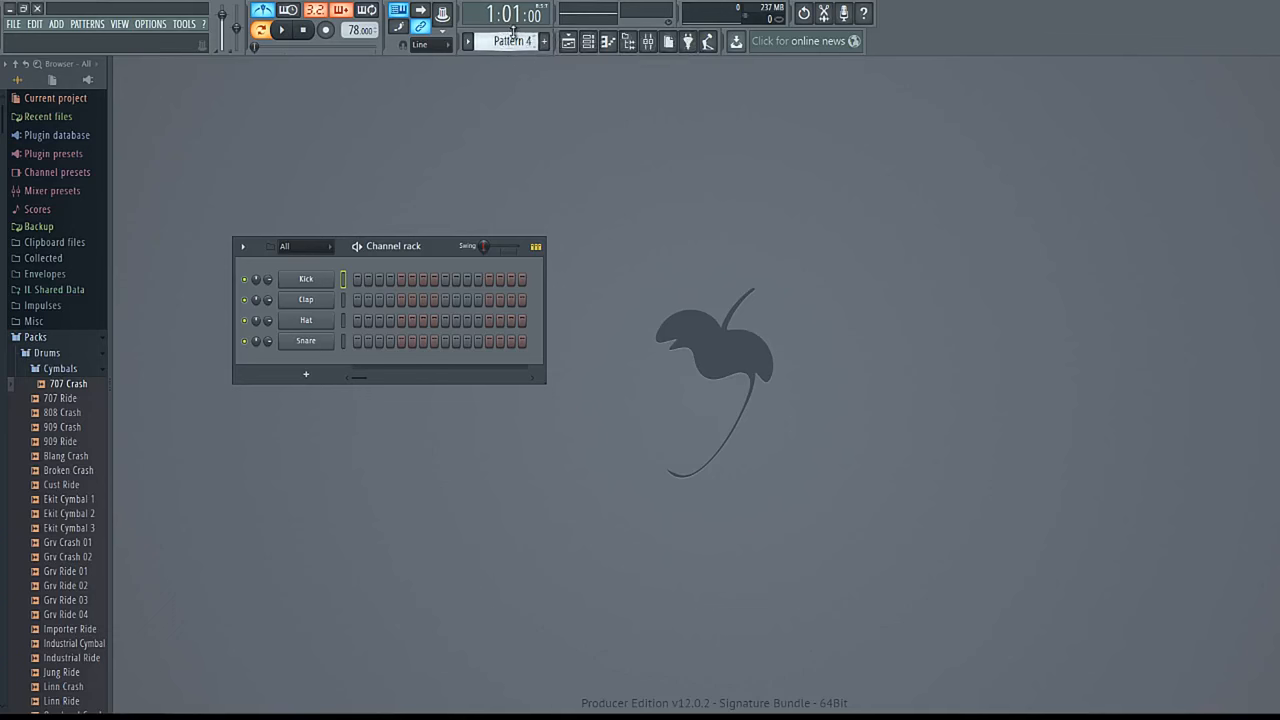
{"action": "scroll", "coordinate": [507, 48], "scroll_direction": "up", "scroll_amount": 1}
{"action": "scroll", "coordinate": [510, 46], "scroll_direction": "up", "scroll_amount": 2}
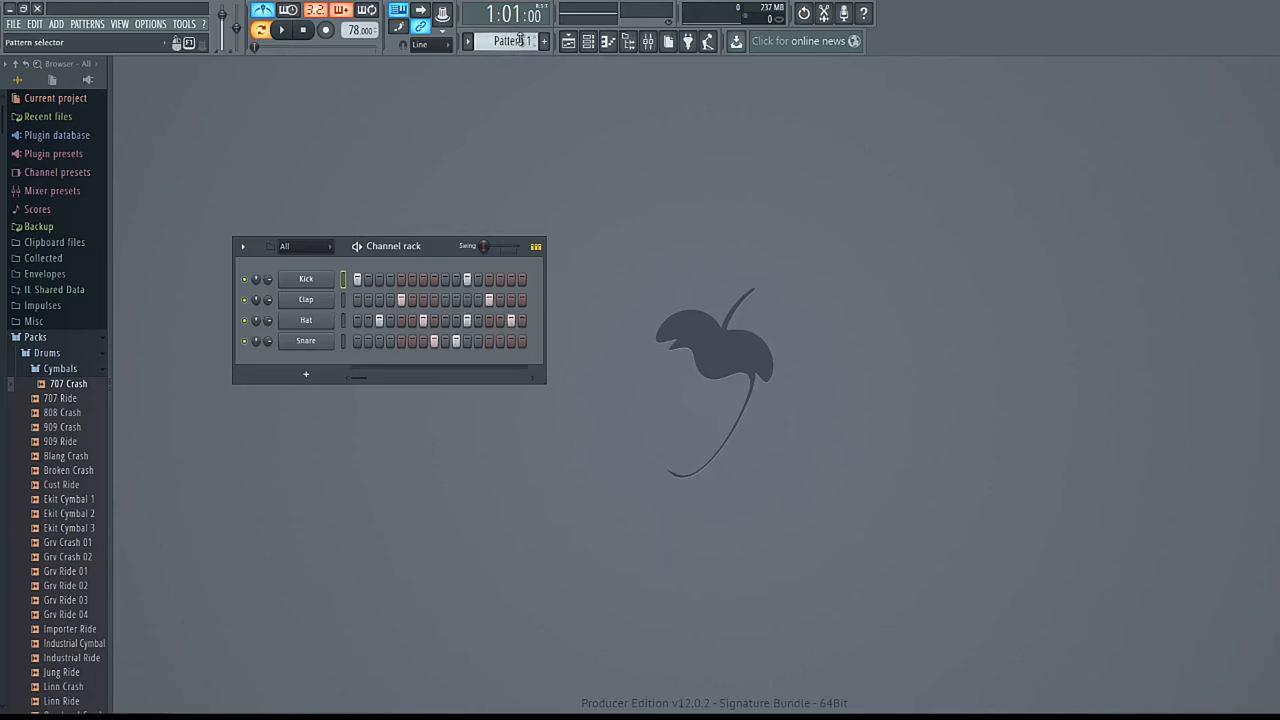
{"action": "scroll", "coordinate": [518, 40], "scroll_direction": "down", "scroll_amount": 1}
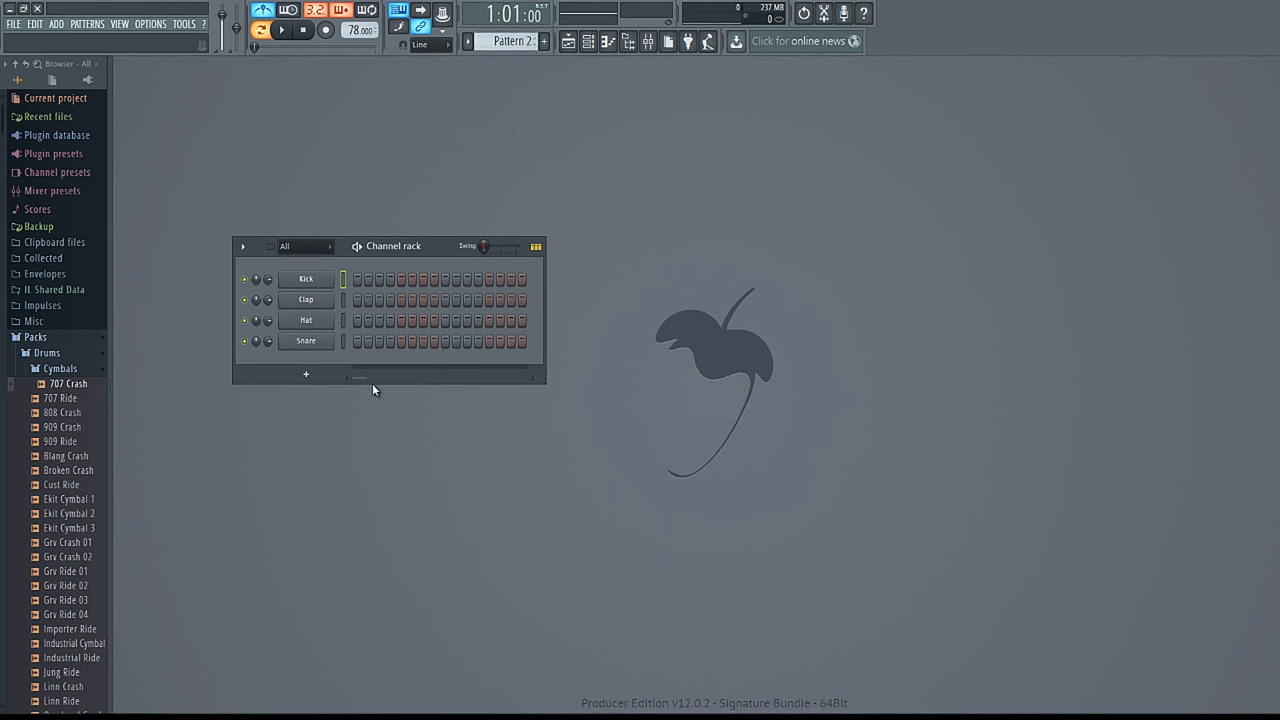
- Look over the plugins that can be inserted below the Snare channel, and dismiss the list without choosing one
{"action": "left_click", "coordinate": [32, 322]}
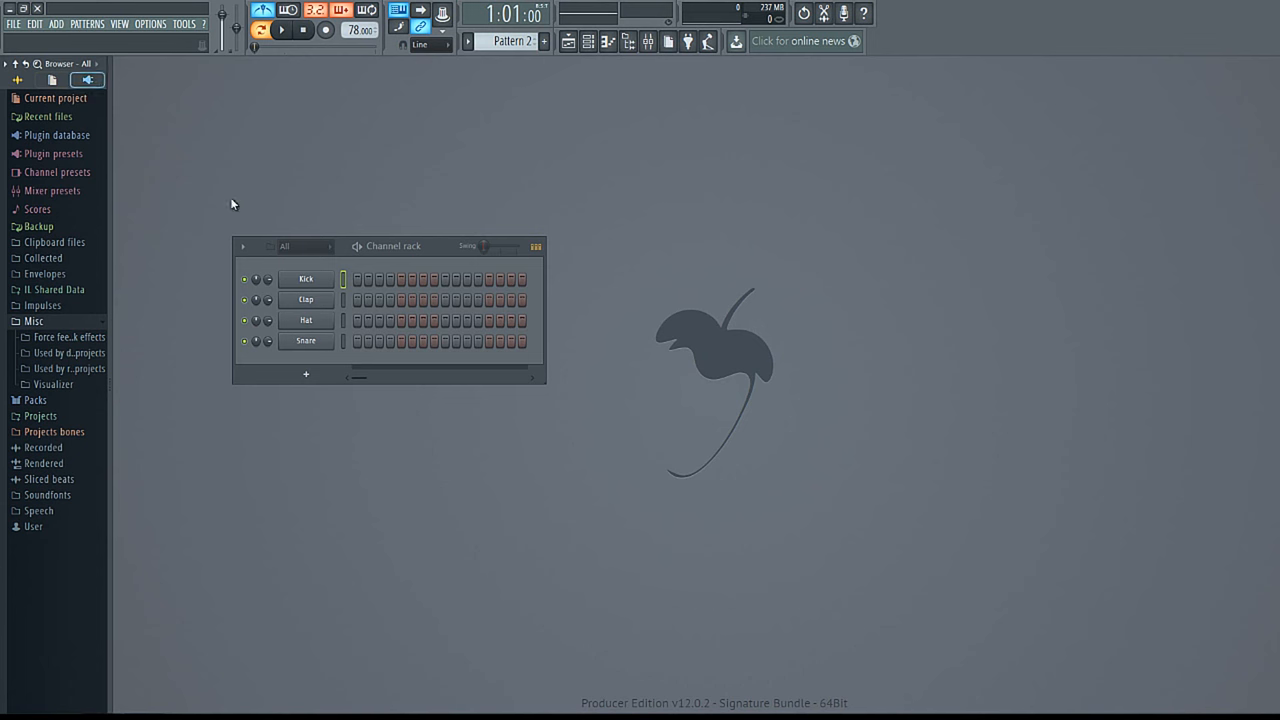
{"action": "left_click", "coordinate": [316, 358]}
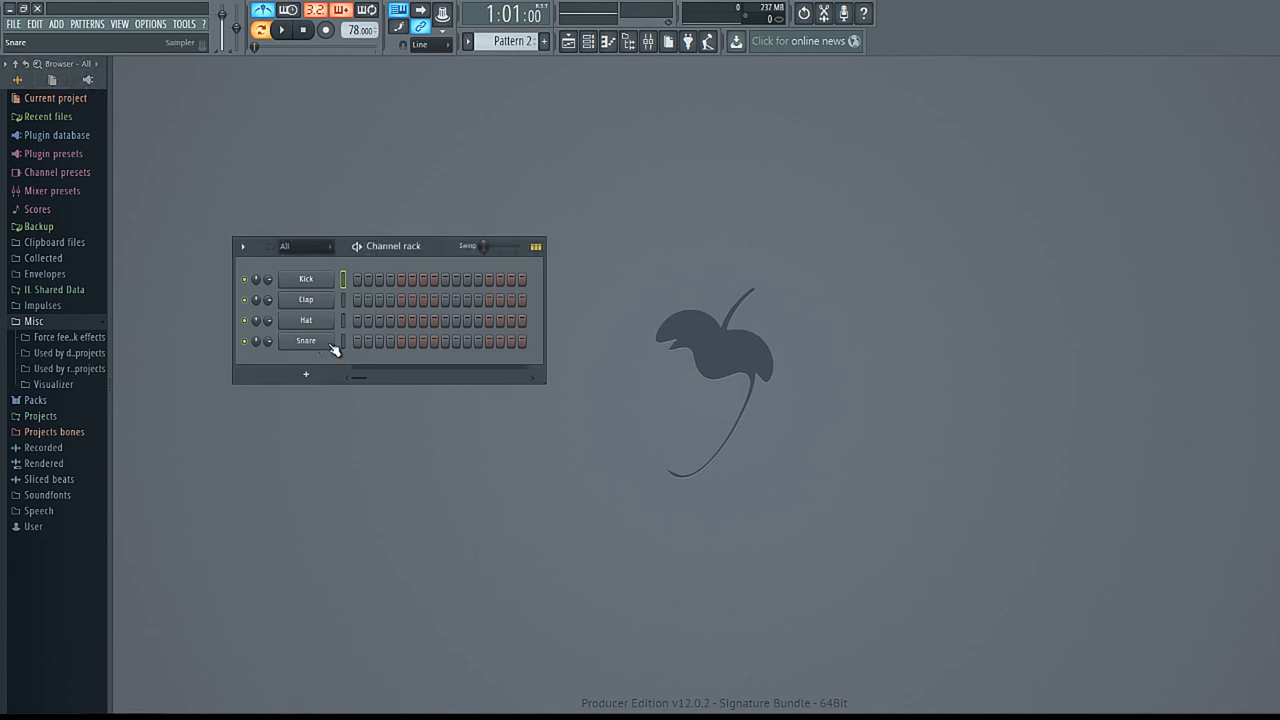
{"action": "right_click", "coordinate": [331, 343]}
{"action": "mouse_move", "coordinate": [355, 408]}
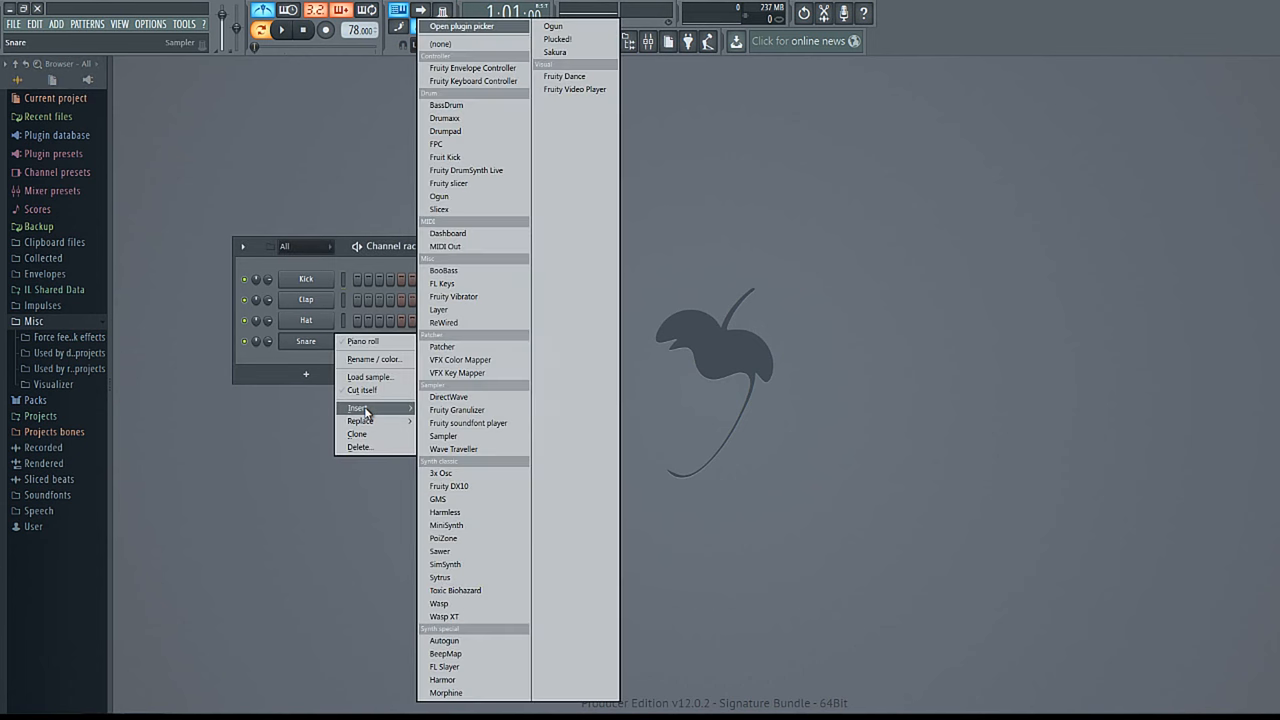
{"action": "left_click", "coordinate": [822, 394]}
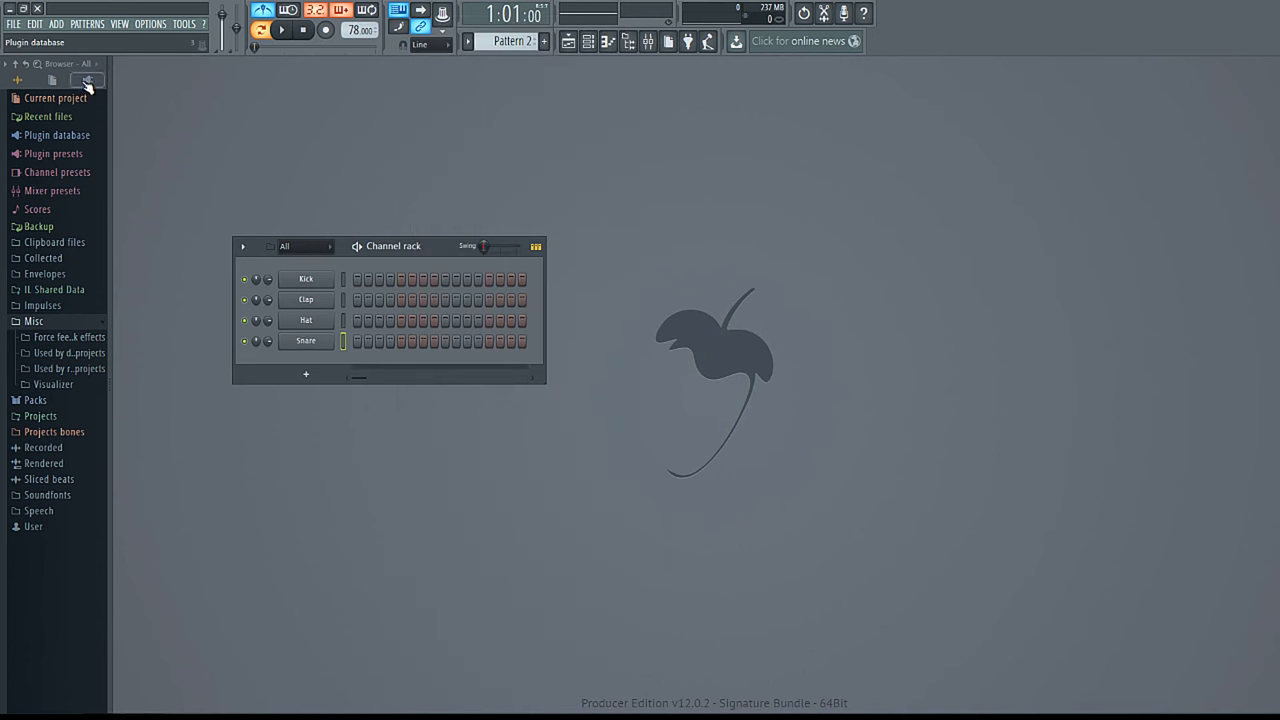
- List the installed VST generators from the plugin database and widen the browser so their names are readable
{"action": "left_click", "coordinate": [87, 82]}
{"action": "left_click", "coordinate": [60, 147]}
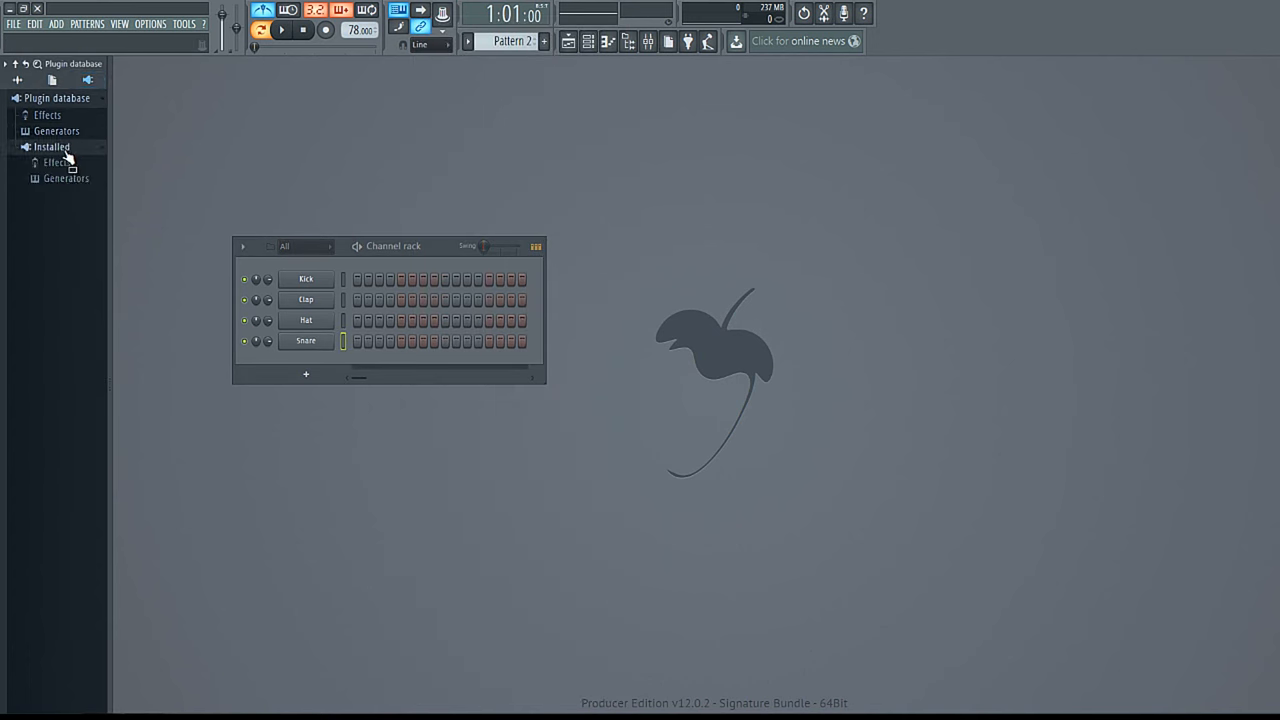
{"action": "left_click", "coordinate": [72, 178]}
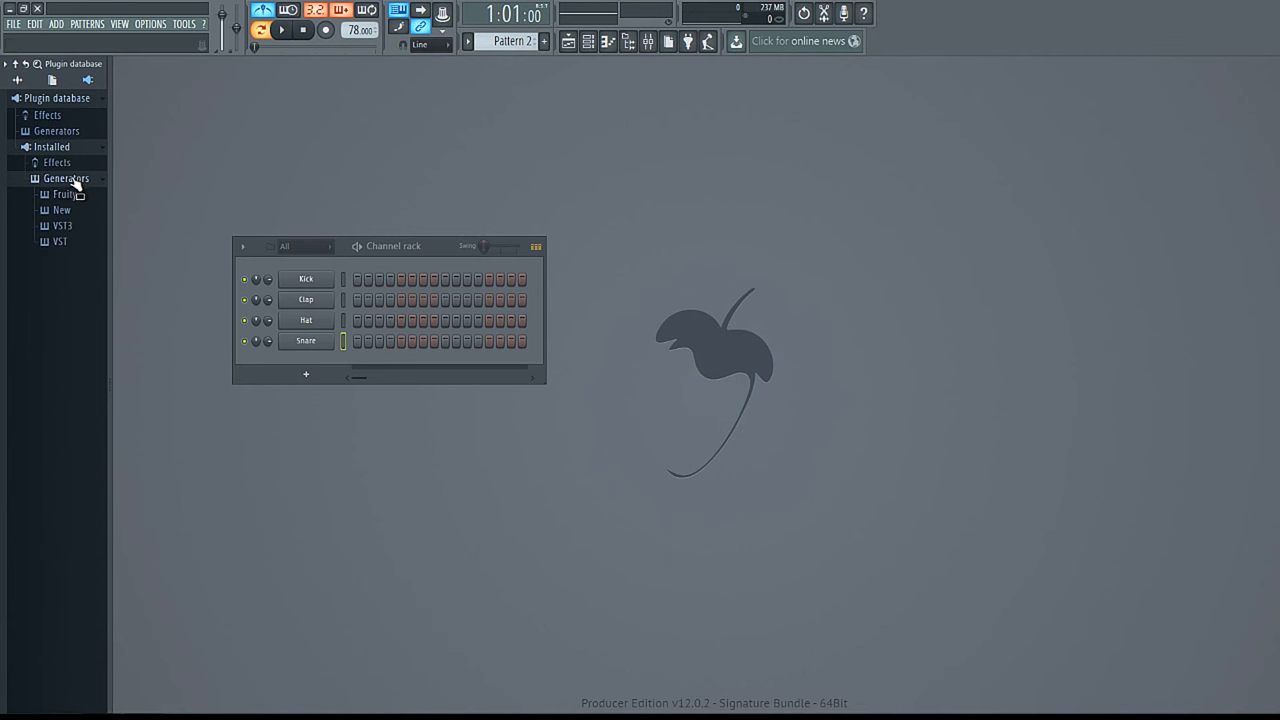
{"action": "left_click", "coordinate": [80, 242]}
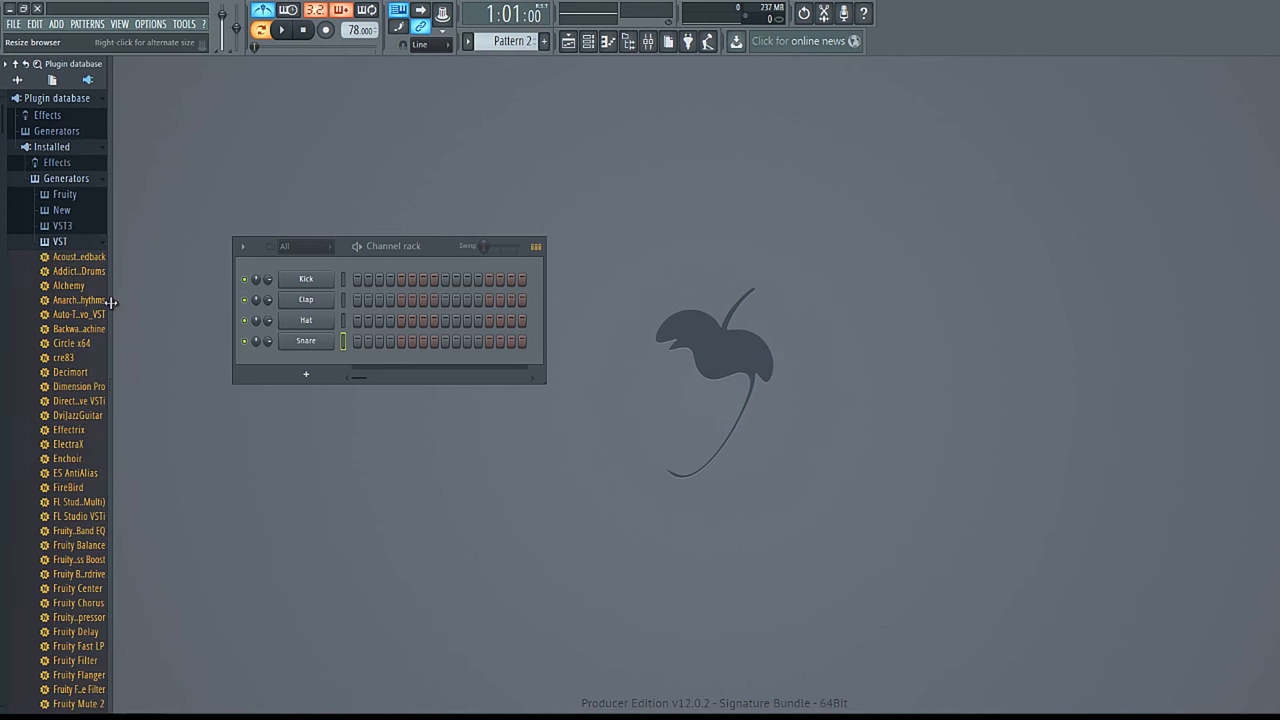
{"action": "left_click_drag", "start_coordinate": [108, 303], "coordinate": [165, 313]}
- Find Nexus among the installed VST generators and add it to the channel rack as a new channel
{"action": "scroll", "coordinate": [119, 437], "scroll_direction": "down", "scroll_amount": 10}
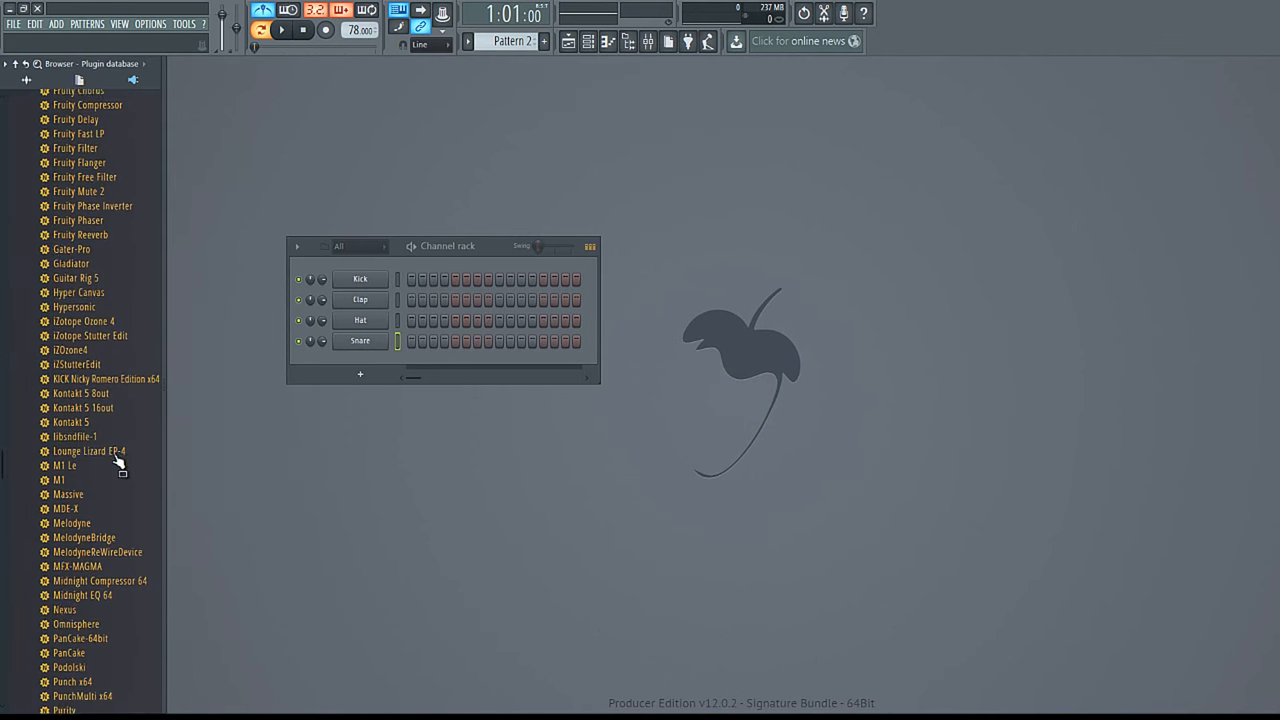
{"action": "scroll", "coordinate": [110, 457], "scroll_direction": "down", "scroll_amount": 6}
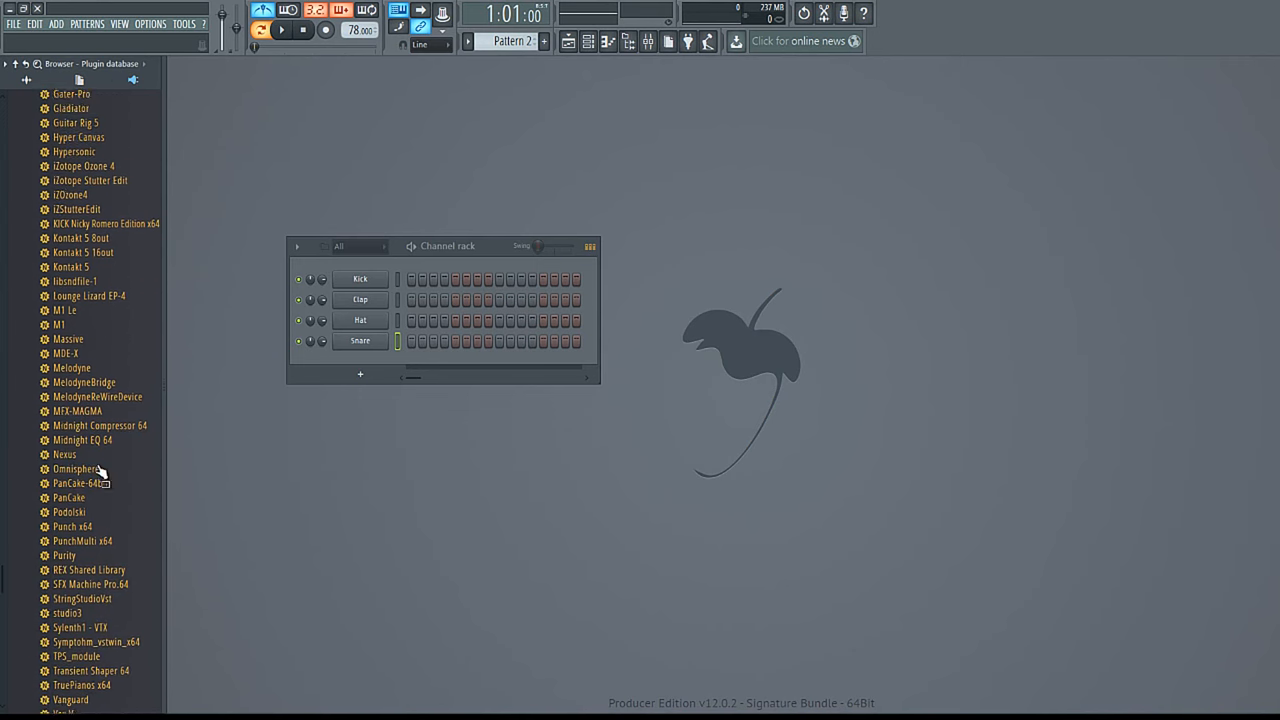
{"action": "left_click_drag", "start_coordinate": [76, 437], "coordinate": [350, 352]}
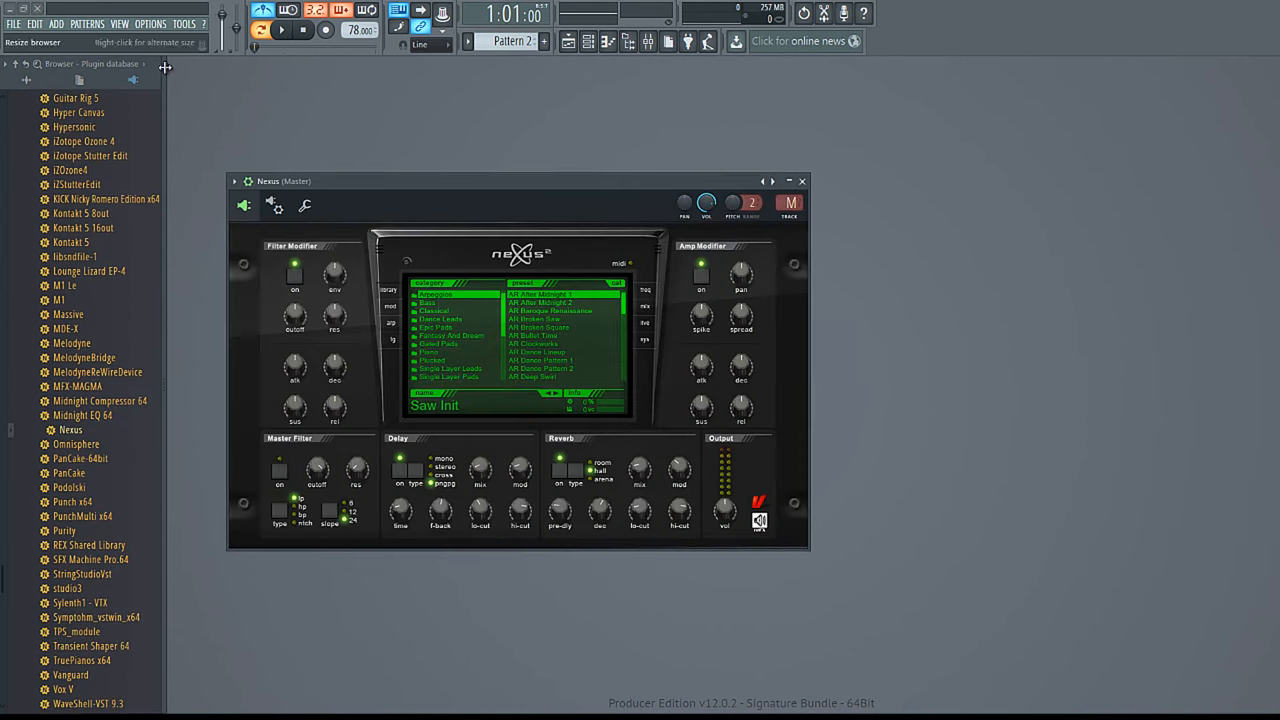
- Narrow the browser and arrange the Nexus window and the channel rack side by side without overlap
{"action": "left_click_drag", "start_coordinate": [168, 61], "coordinate": [134, 61]}
{"action": "left_click_drag", "start_coordinate": [365, 172], "coordinate": [737, 152]}
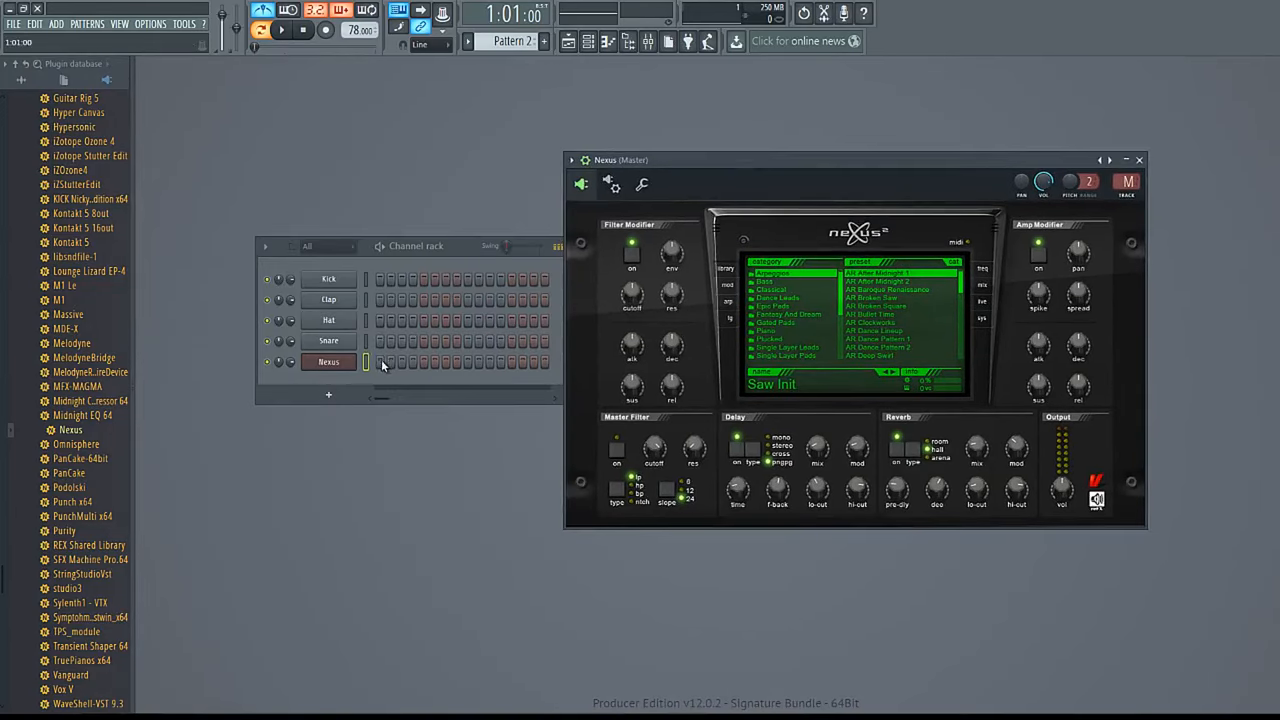
{"action": "left_click_drag", "start_coordinate": [450, 246], "coordinate": [409, 246]}
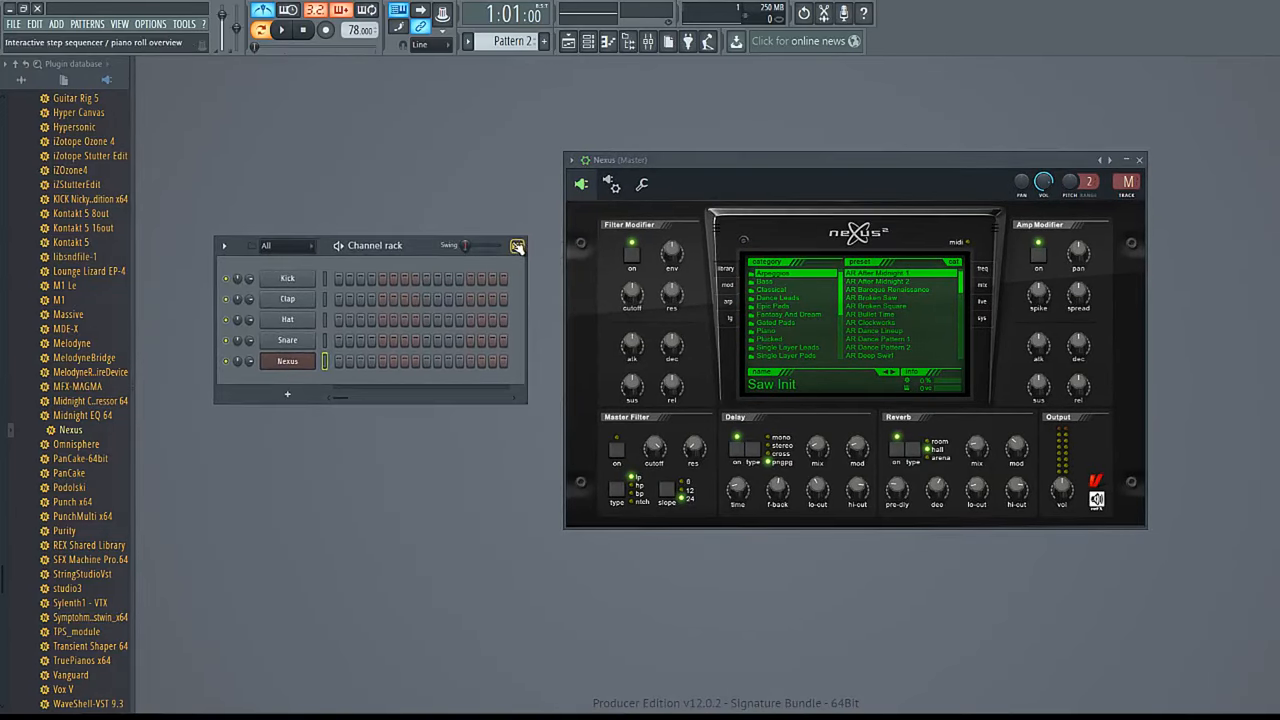
{"action": "left_click", "coordinate": [517, 247]}
{"action": "left_click", "coordinate": [517, 247]}
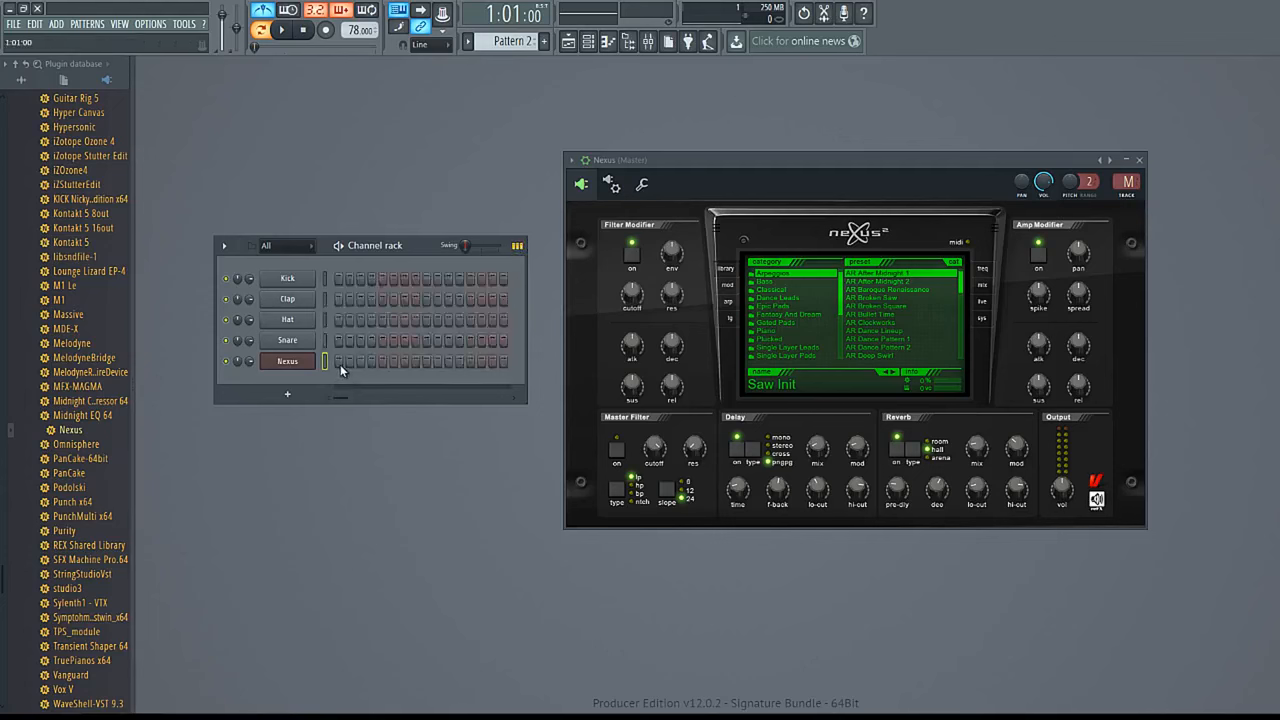
{"action": "right_click", "coordinate": [297, 368]}
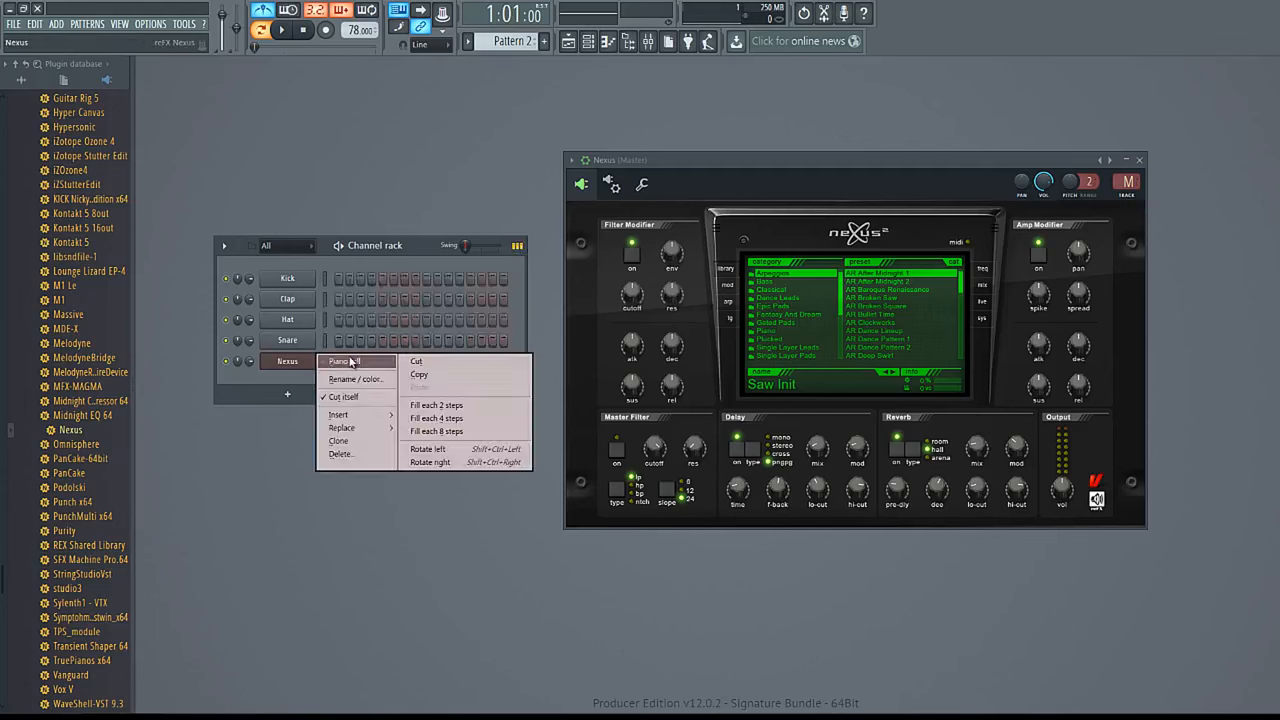
{"action": "left_click", "coordinate": [431, 151]}
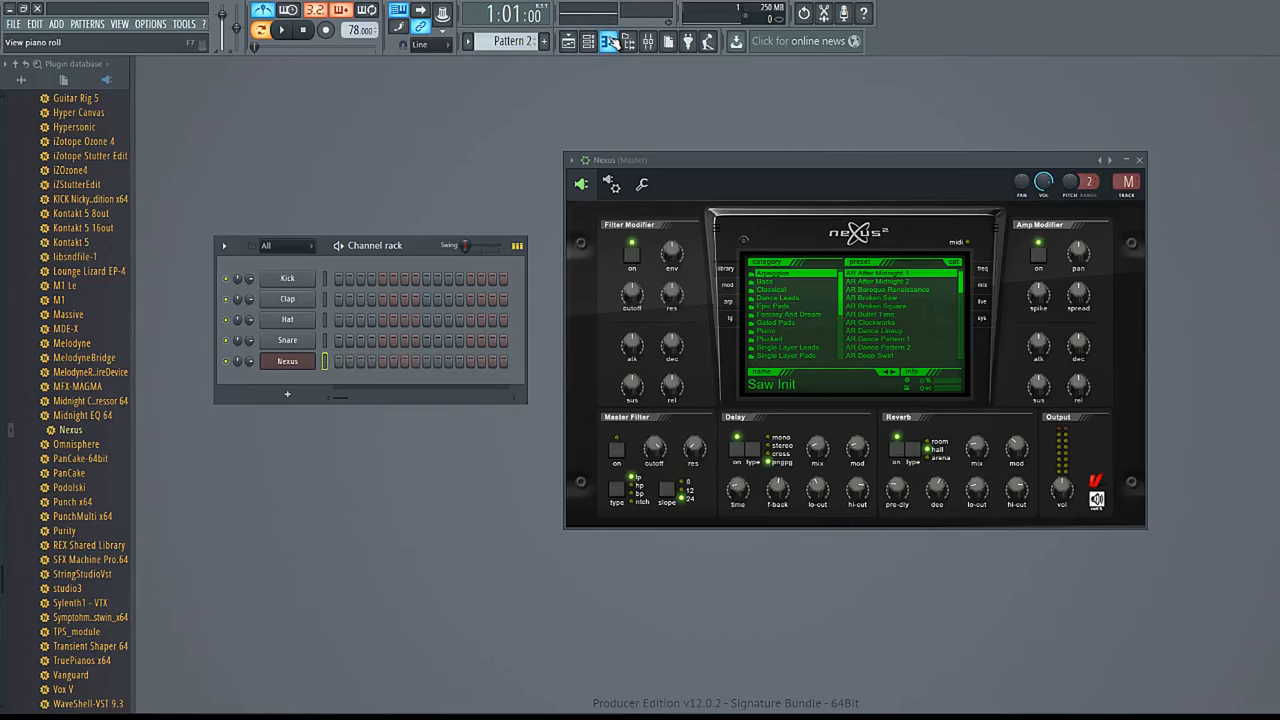
{"action": "left_click", "coordinate": [610, 41]}
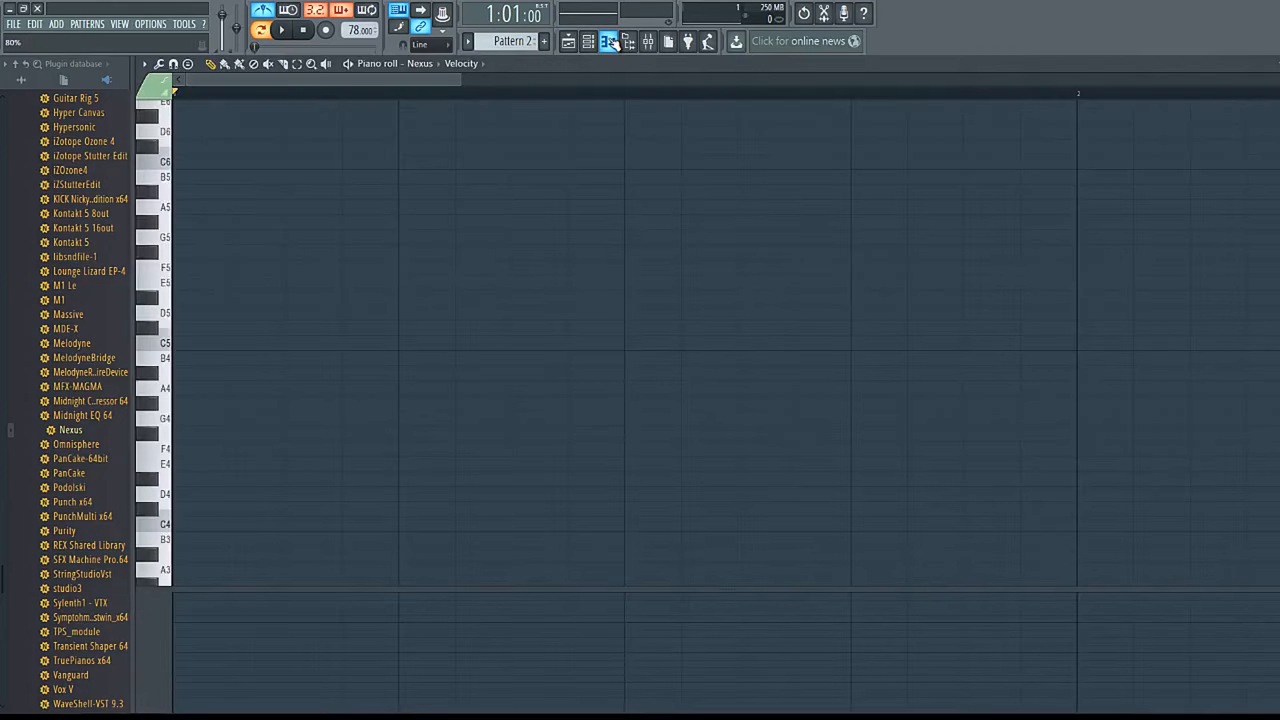
{"action": "left_click", "coordinate": [610, 41]}
- Open the Nexus channel's piano roll and place C5 on beat 1, D#5 on beat 2 and A#4 on beats 3 and 4
{"action": "right_click", "coordinate": [286, 362]}
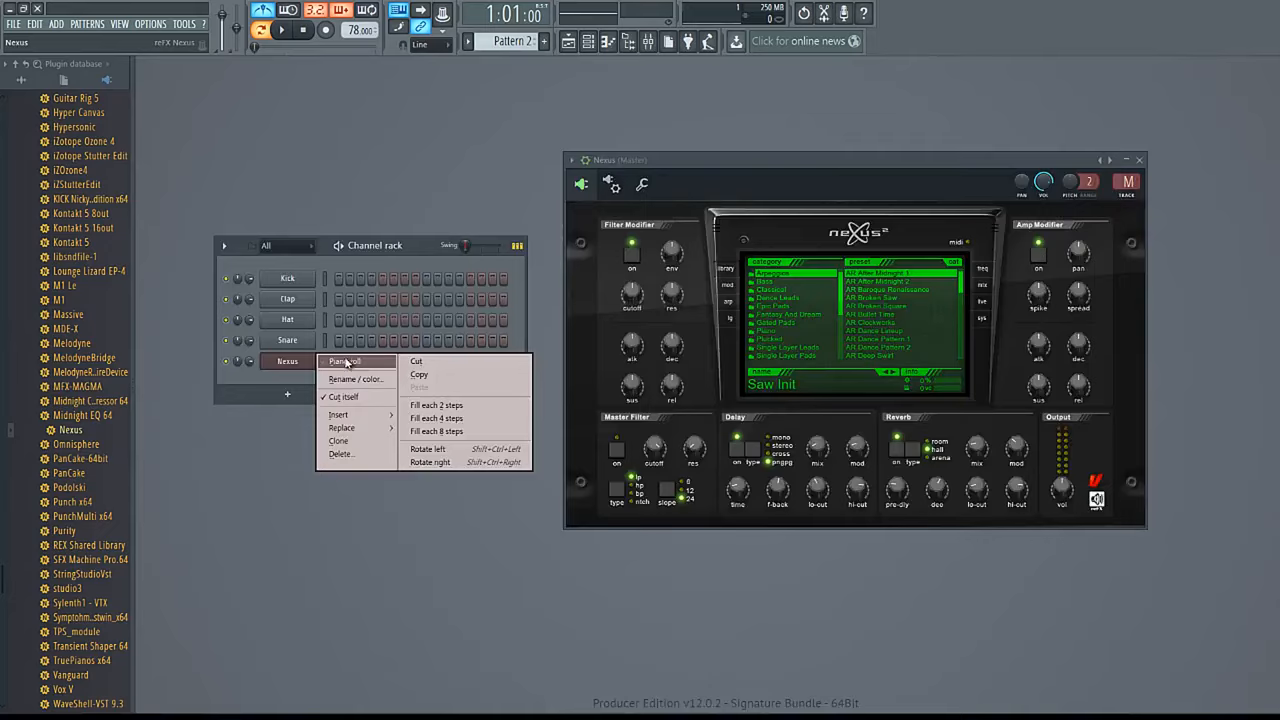
{"action": "left_click", "coordinate": [340, 364]}
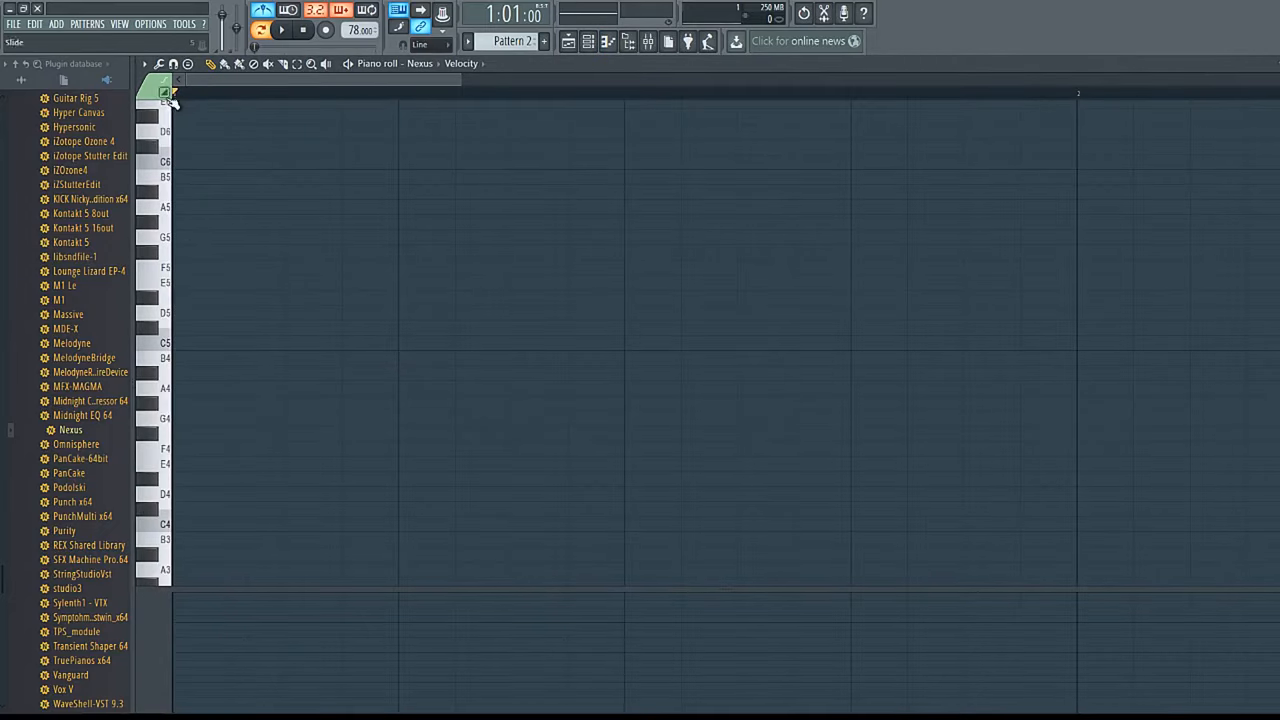
{"action": "left_click", "coordinate": [160, 345]}
{"action": "left_click", "coordinate": [177, 343]}
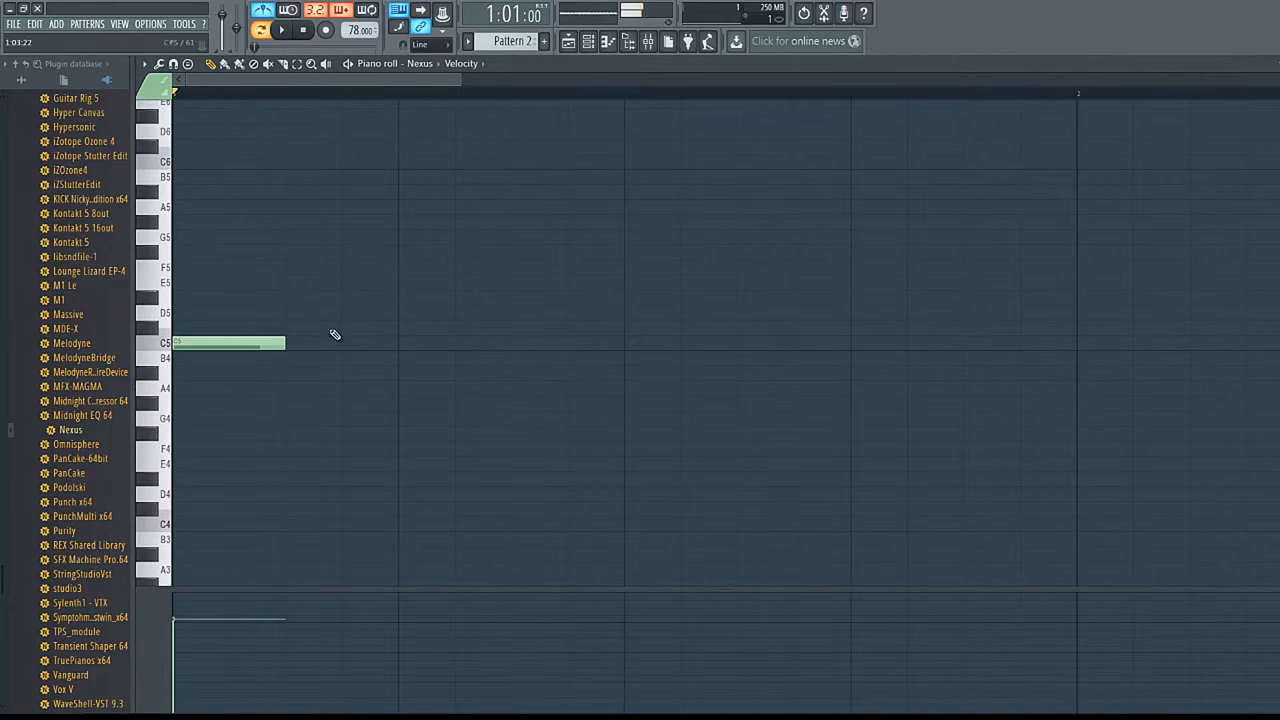
{"action": "left_click", "coordinate": [404, 297]}
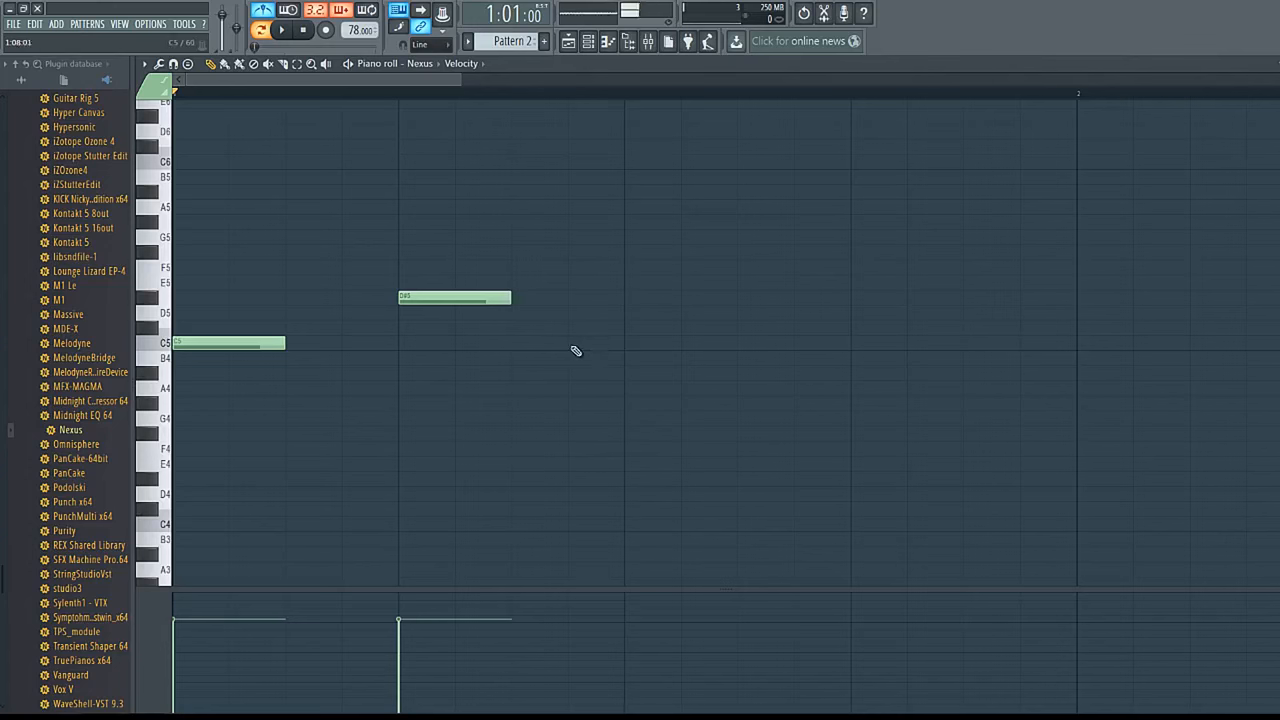
{"action": "left_click_drag", "start_coordinate": [600, 345], "coordinate": [597, 389]}
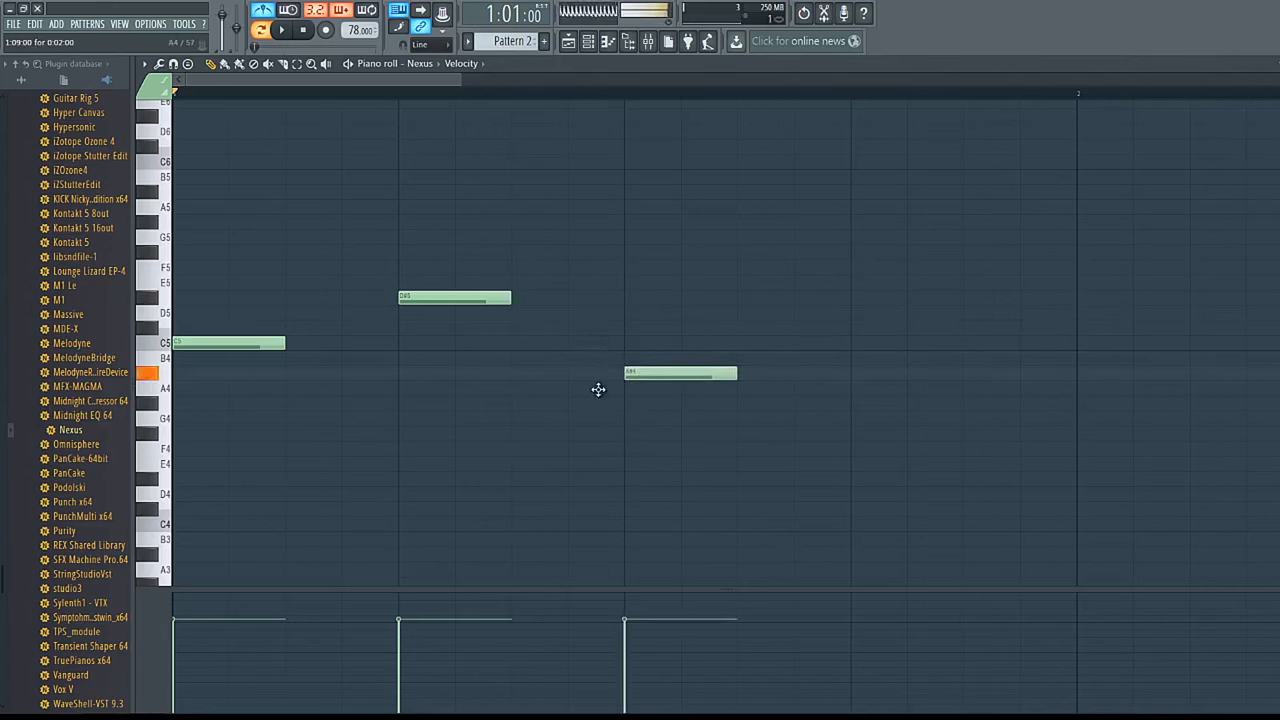
{"action": "left_click", "coordinate": [857, 373]}
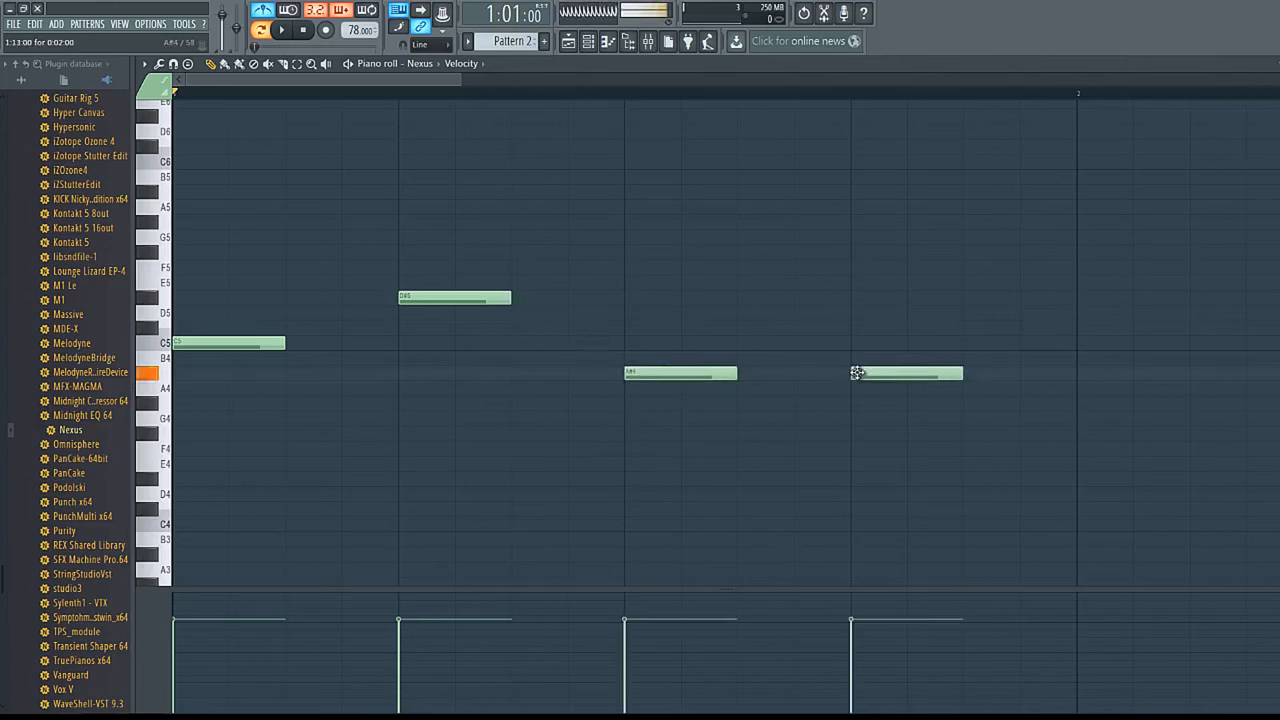
- Add G5 notes on steps 4 and 8 while the pattern plays, closing the piano roll and stopping playback when done
{"action": "left_click", "coordinate": [283, 30]}
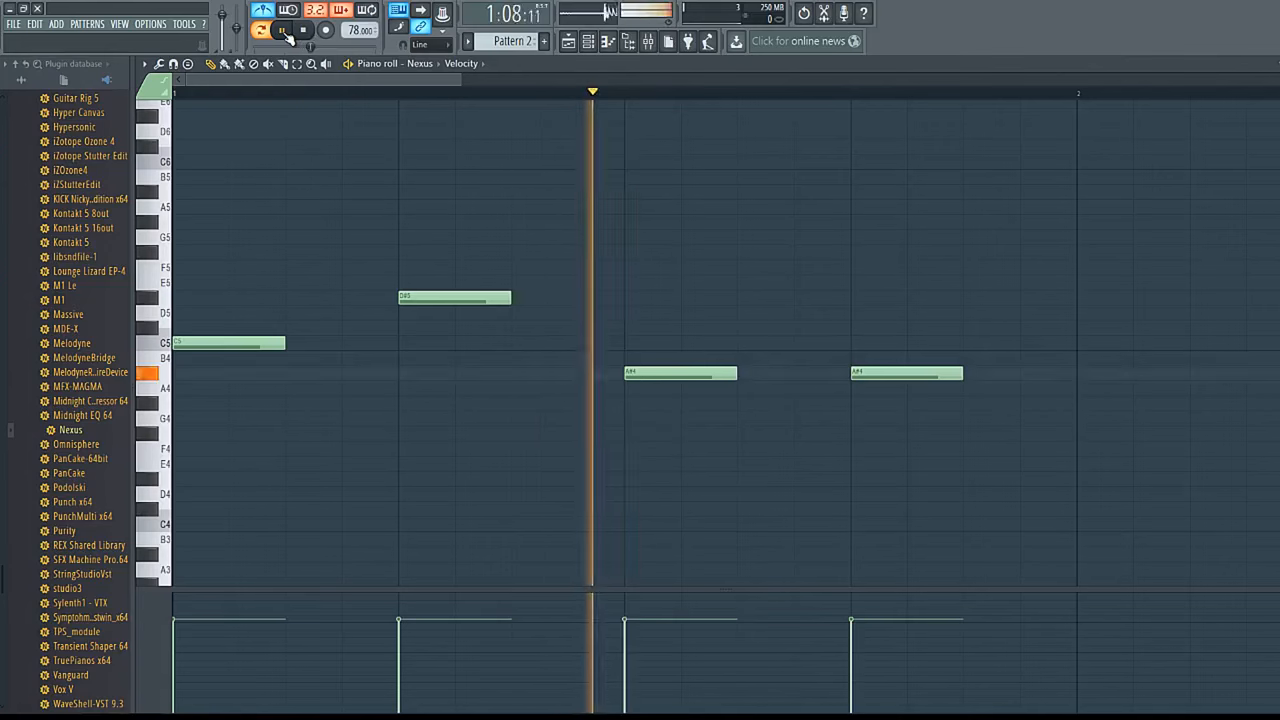
{"action": "left_click", "coordinate": [354, 237]}
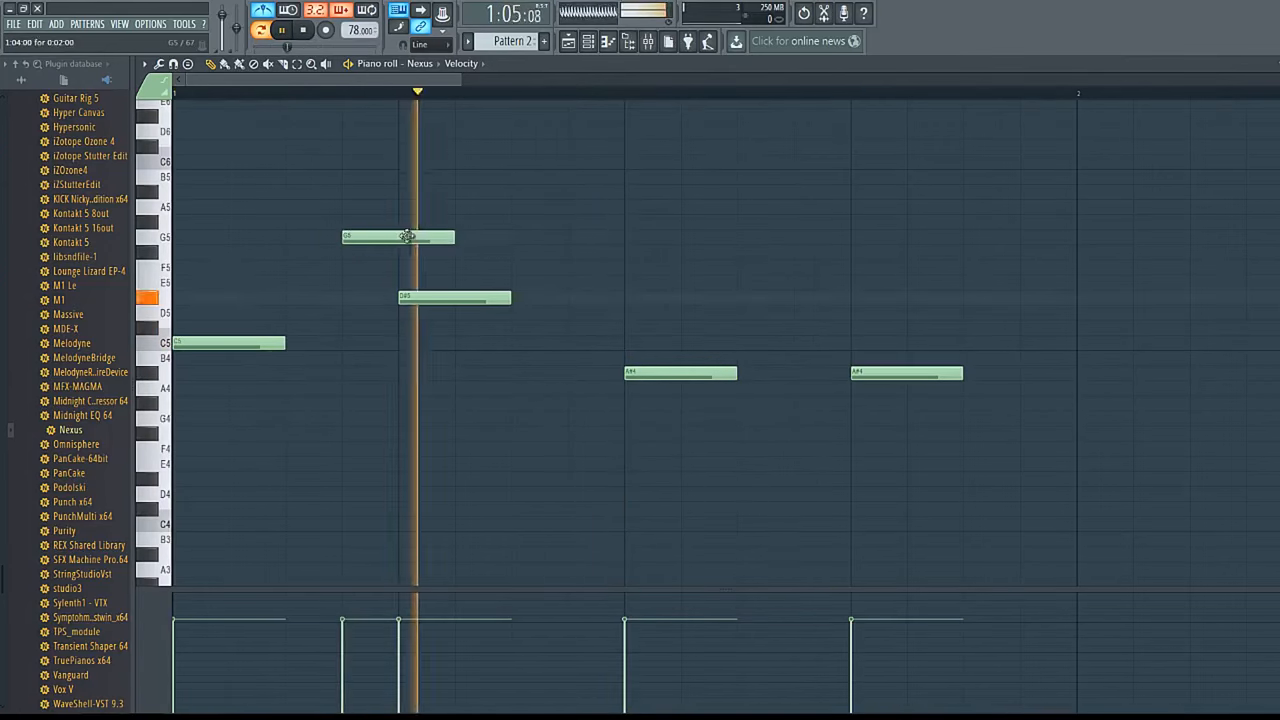
{"action": "left_click", "coordinate": [570, 238]}
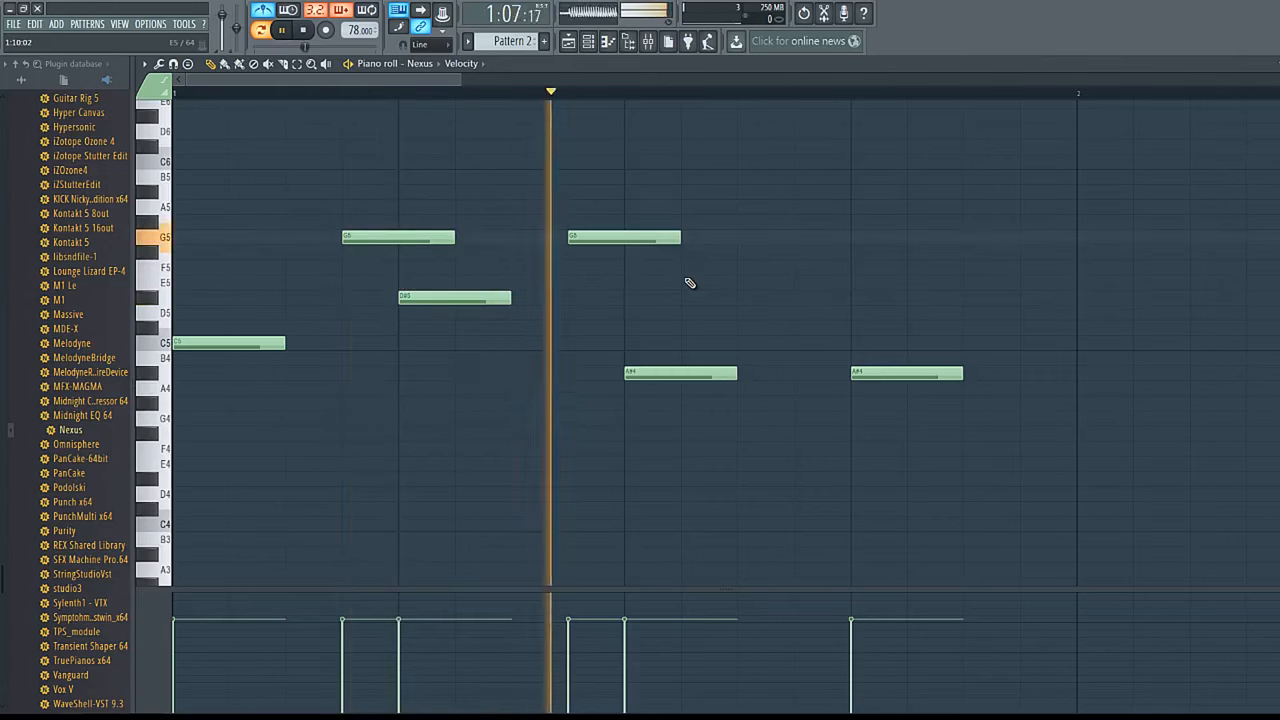
{"action": "key", "text": "F7"}
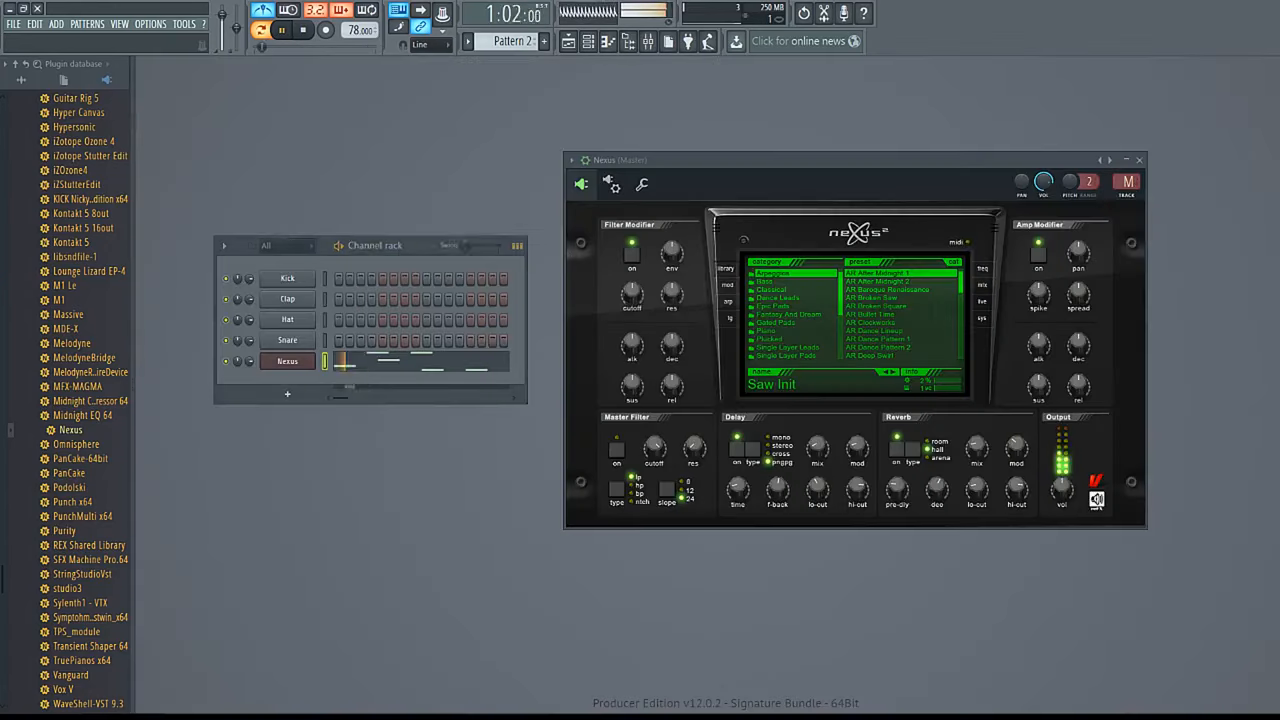
{"action": "left_click", "coordinate": [304, 30]}
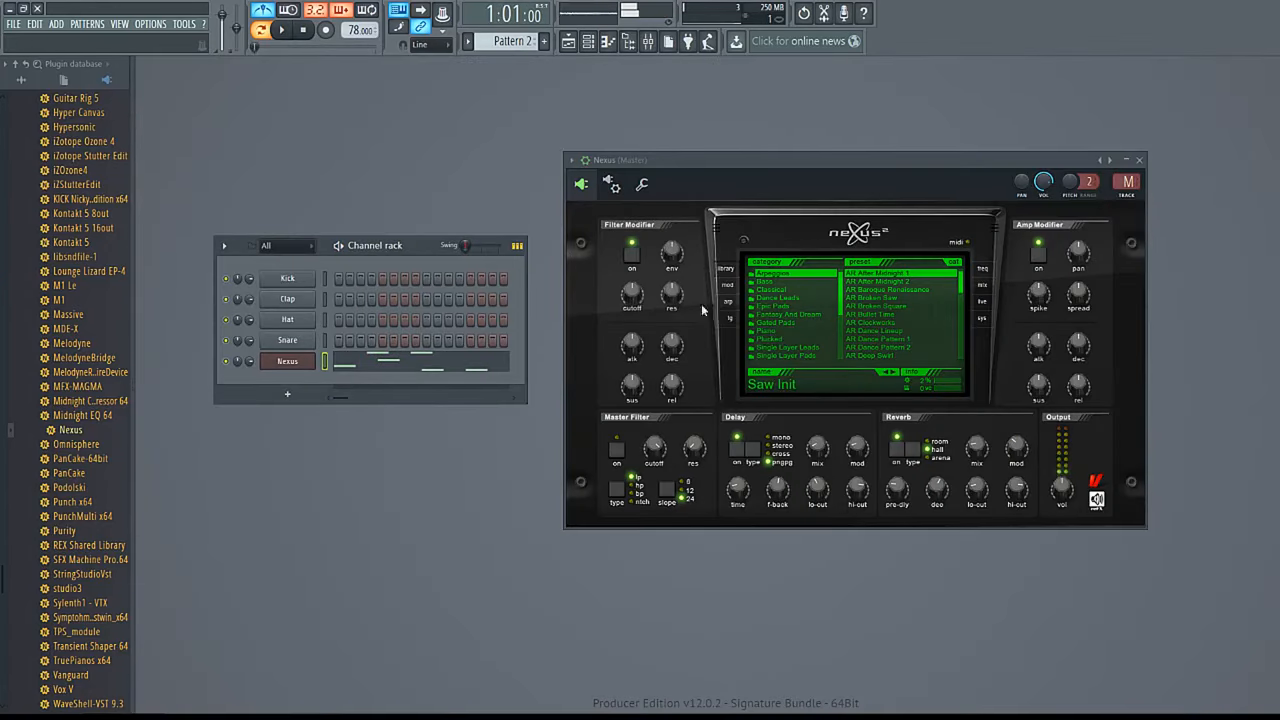
- Load the PN Ballad Epiano 3 preset from the Nexus Piano category and start pattern playback
{"action": "left_click", "coordinate": [773, 331]}
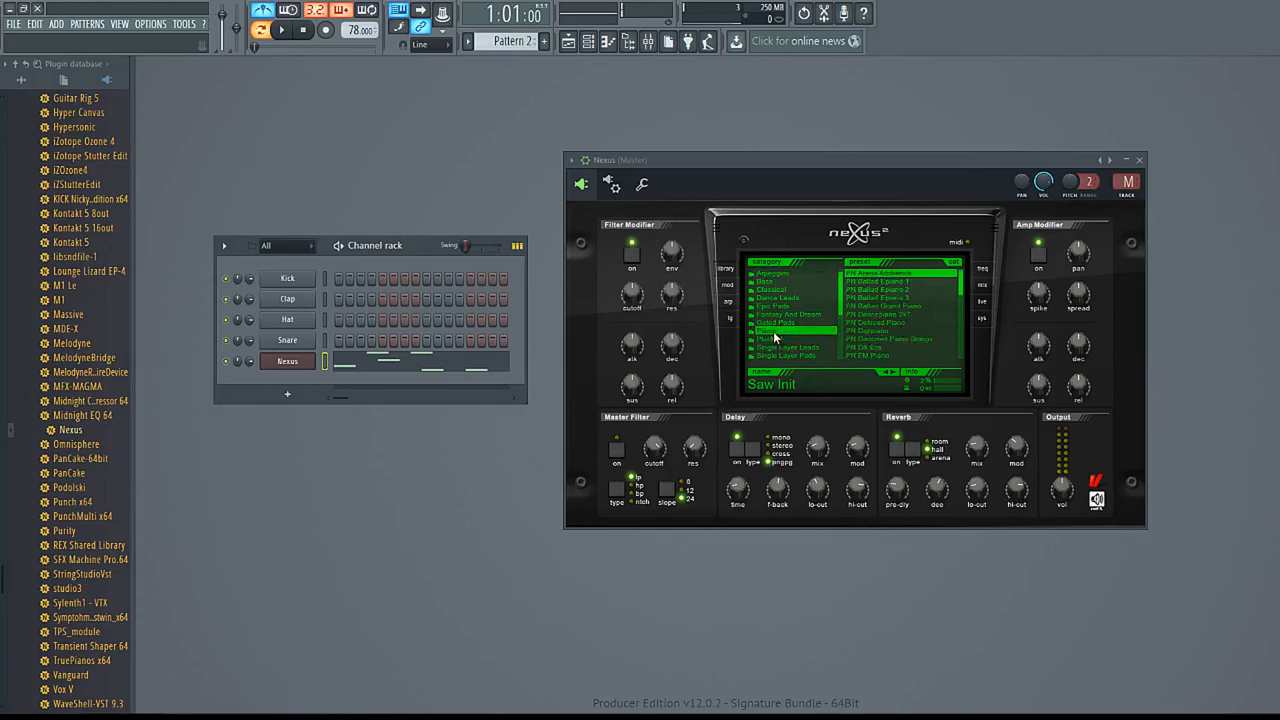
{"action": "left_click", "coordinate": [914, 298]}
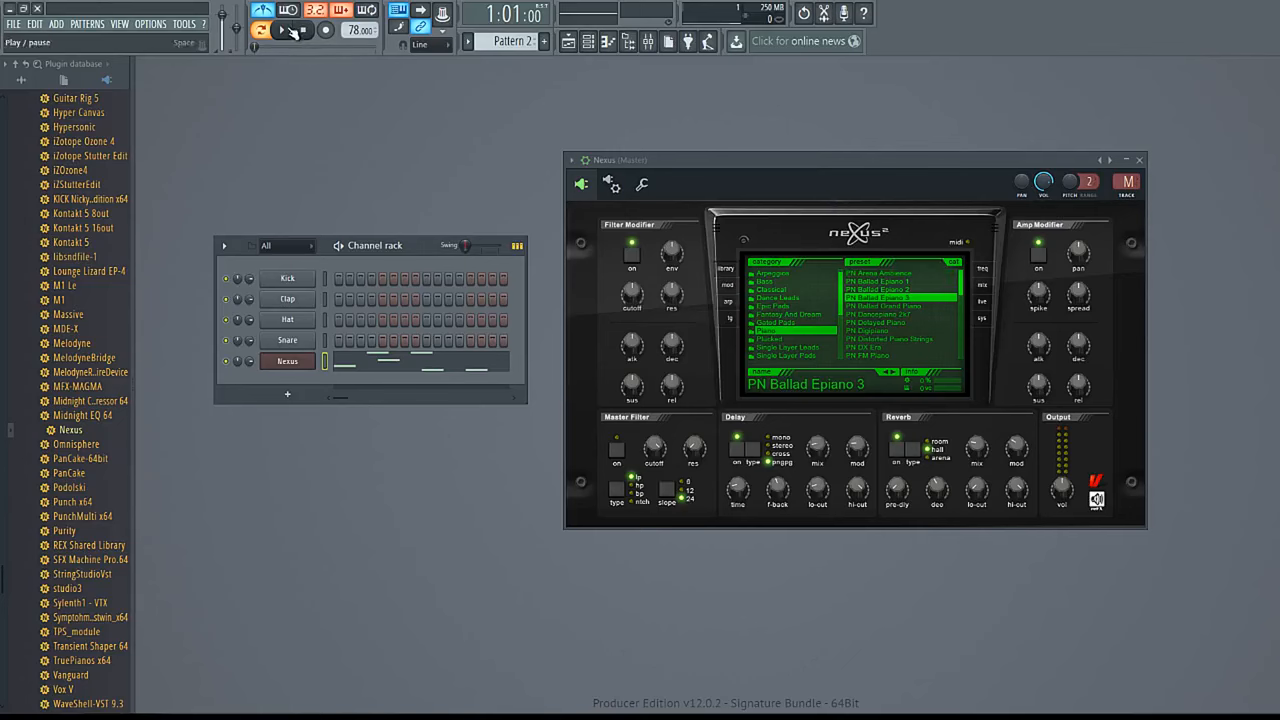
{"action": "left_click", "coordinate": [288, 31]}
- Replace the A#4 note on beat 4 of the Nexus melody with a D#5 note, stopping playback when done
{"action": "left_click", "coordinate": [373, 362]}
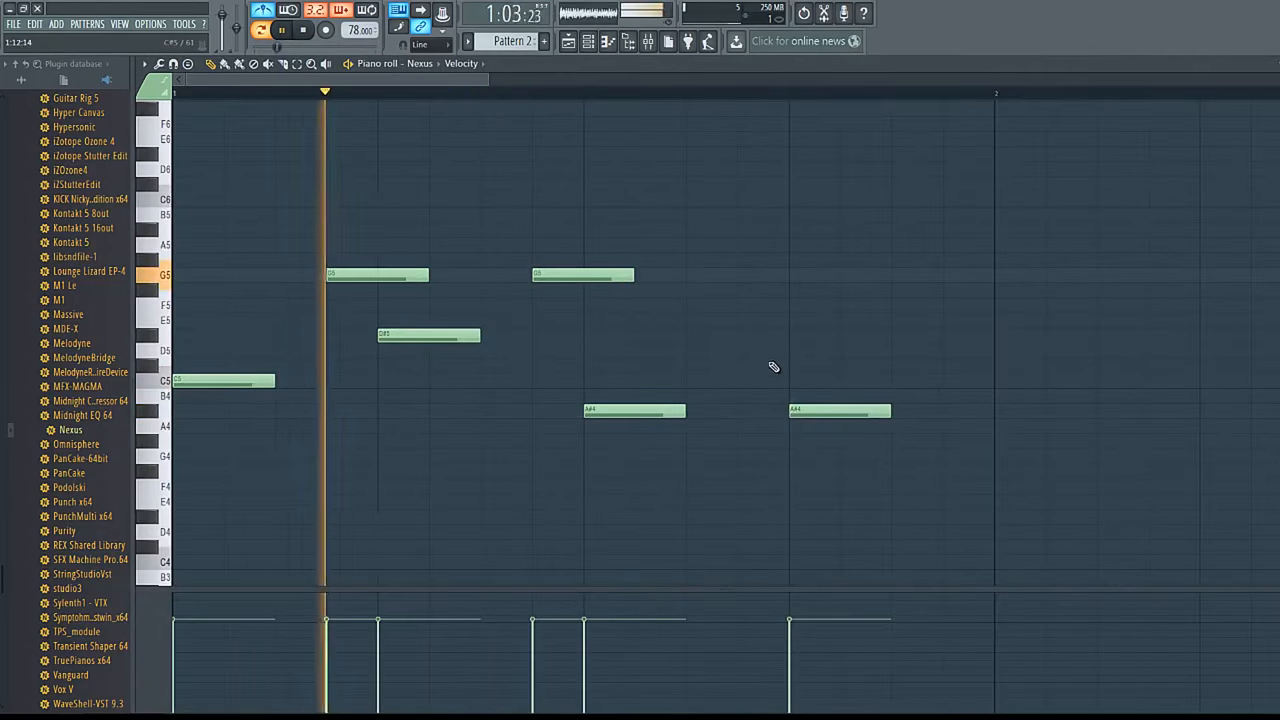
{"action": "left_click", "coordinate": [755, 335]}
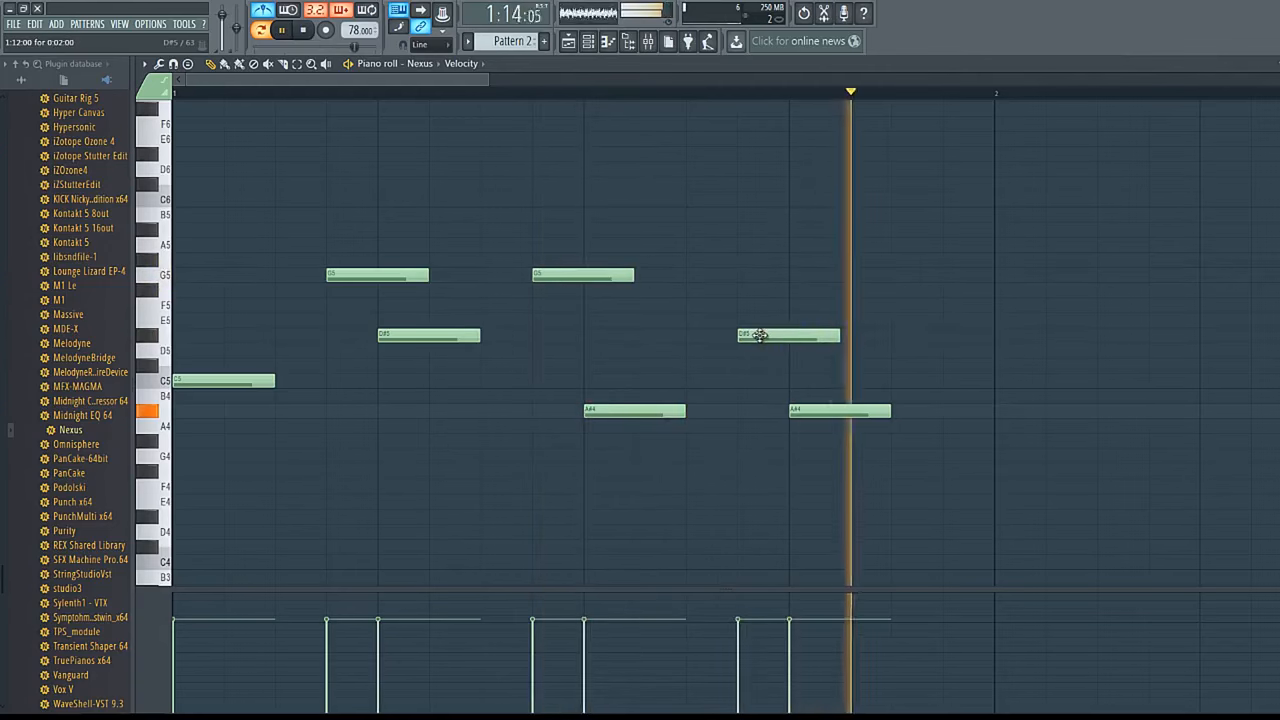
{"action": "right_click", "coordinate": [814, 409]}
{"action": "left_click_drag", "start_coordinate": [838, 335], "coordinate": [797, 357]}
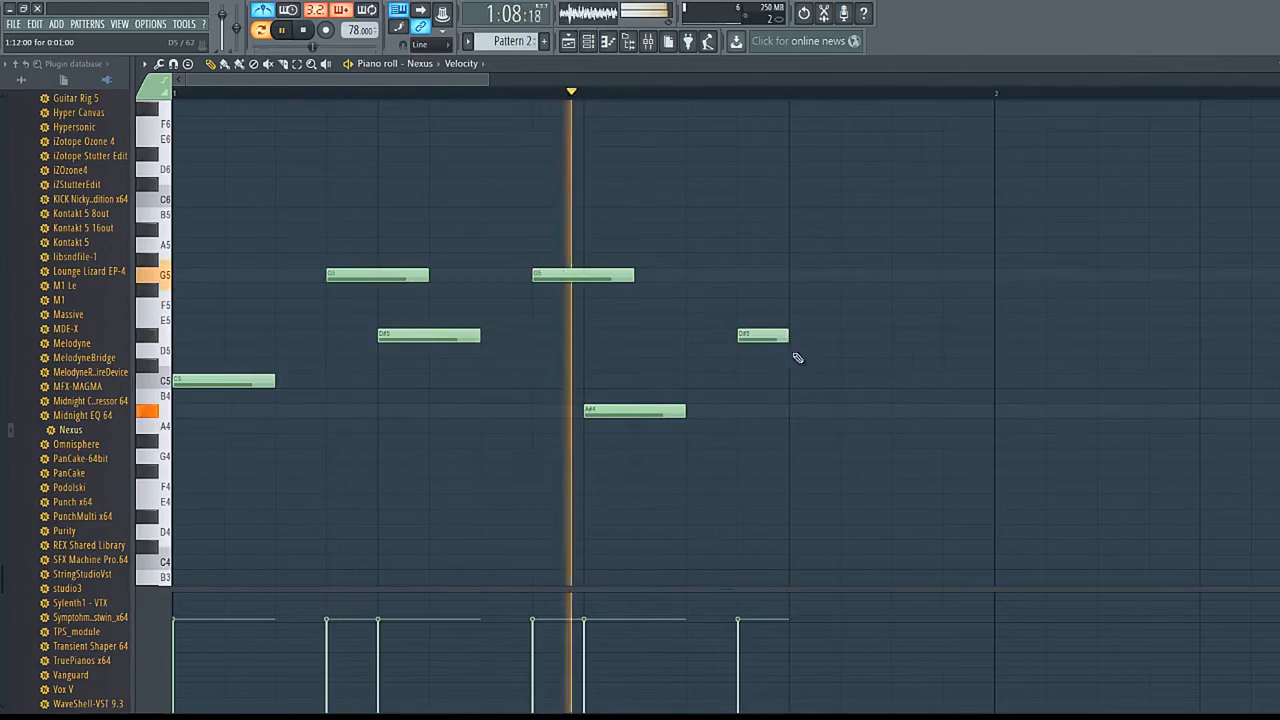
{"action": "key", "text": "ctrl+z"}
{"action": "right_click", "coordinate": [803, 342]}
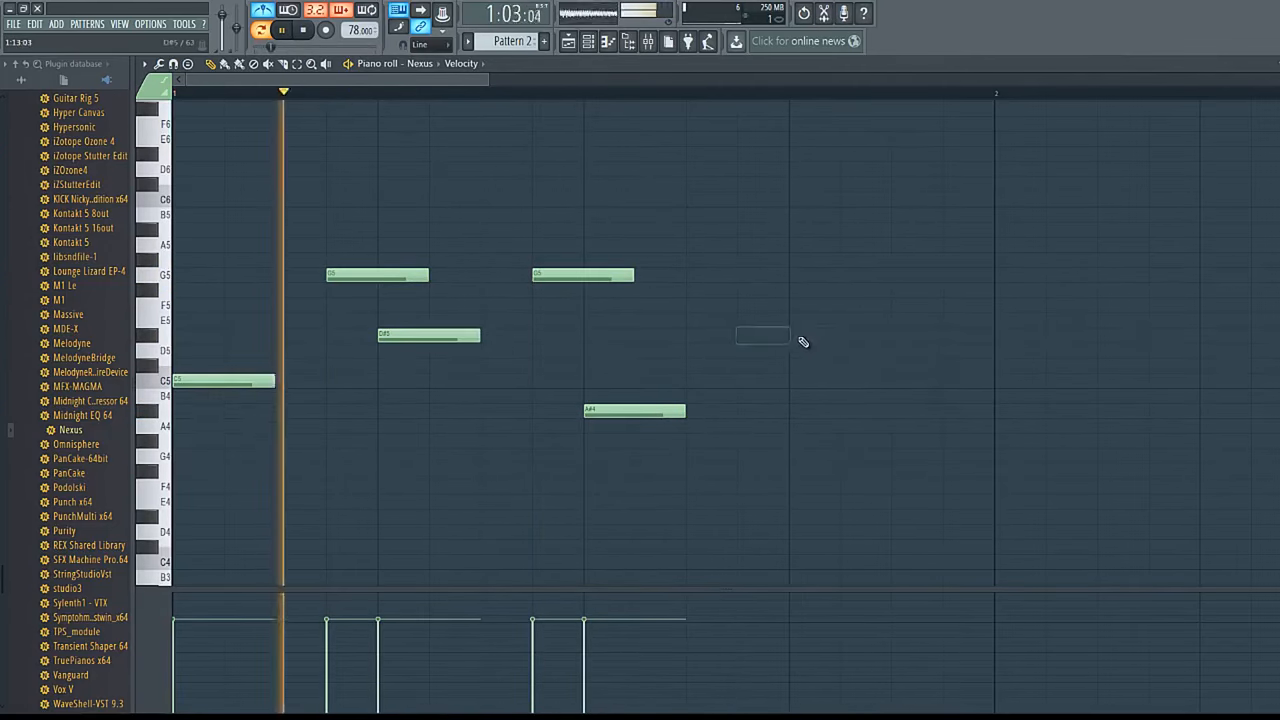
{"action": "left_click", "coordinate": [803, 342]}
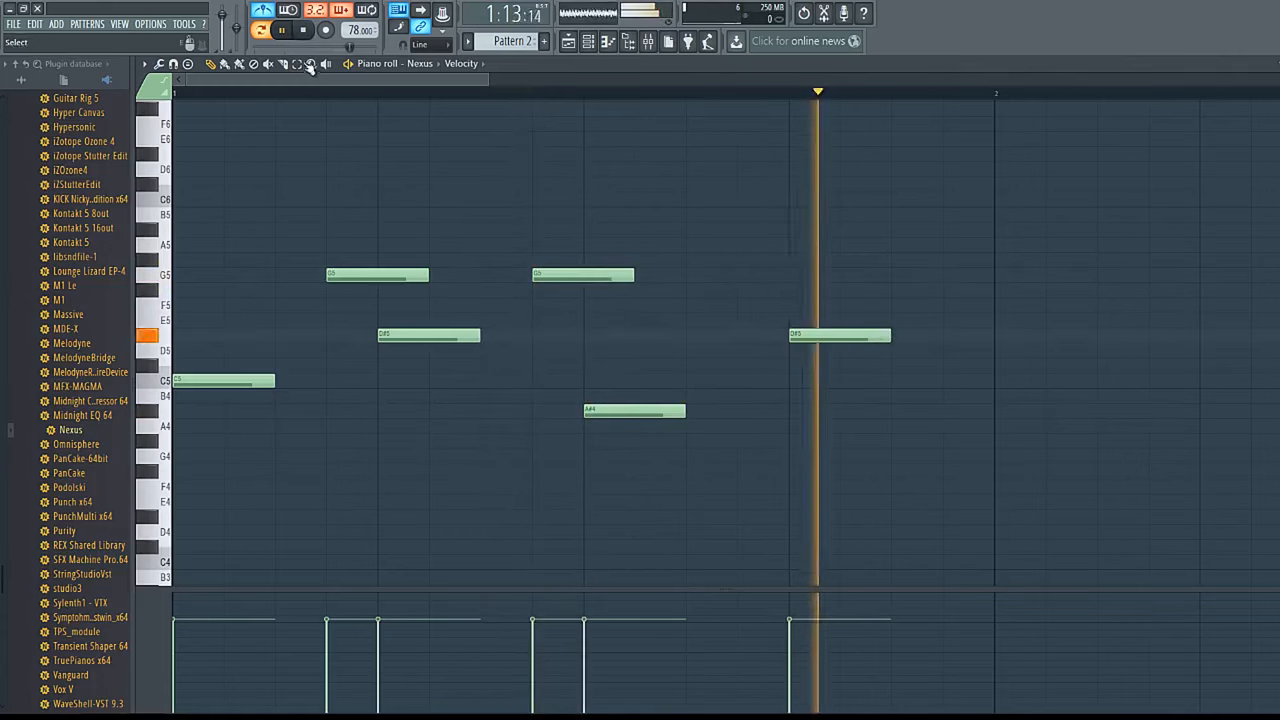
{"action": "key", "text": "space"}
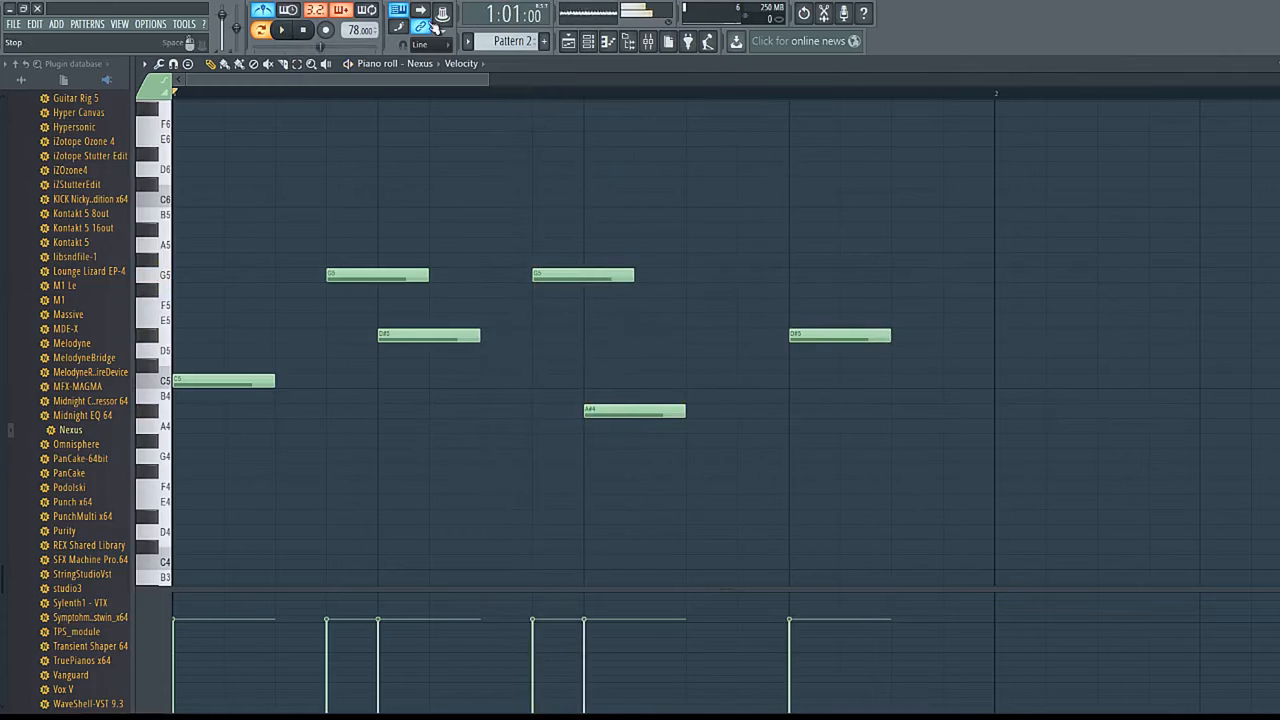
- Place four consecutive Pattern 2 clips on Track 2 of the playlist, covering bars 1 to 4
{"action": "left_click", "coordinate": [568, 41]}
{"action": "left_click", "coordinate": [235, 165]}
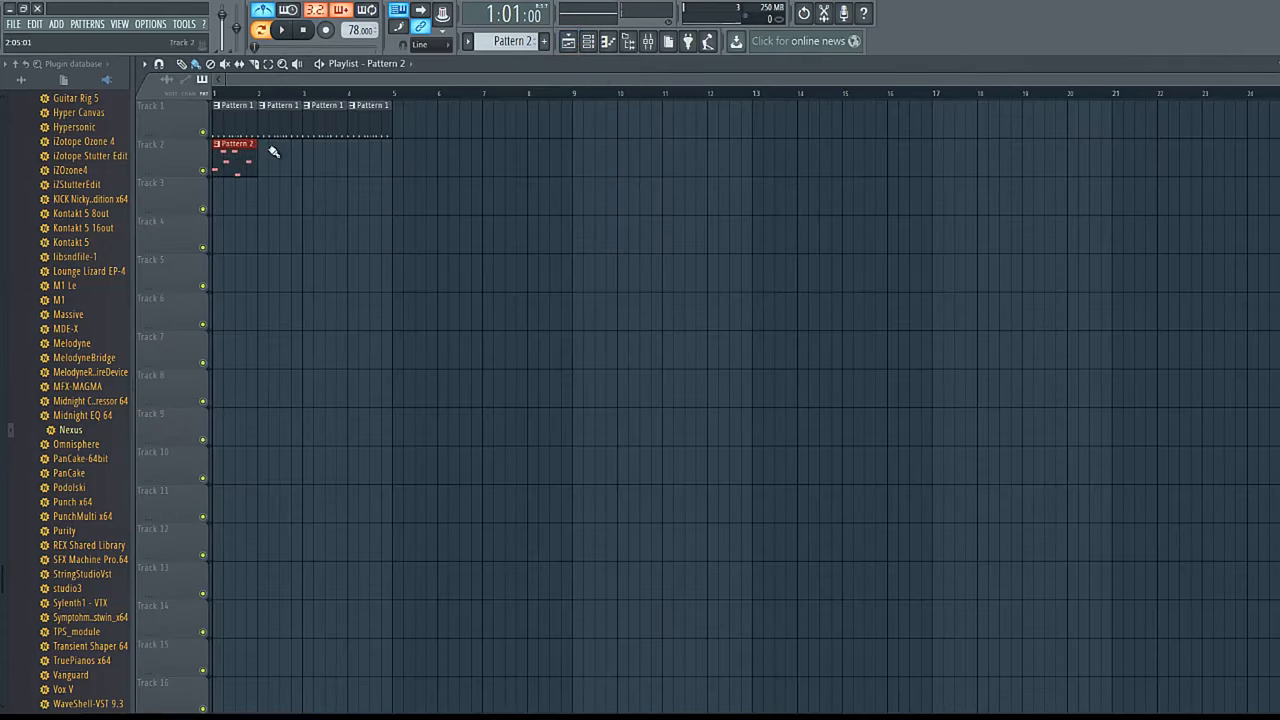
{"action": "left_click", "coordinate": [274, 151]}
{"action": "left_click", "coordinate": [320, 150]}
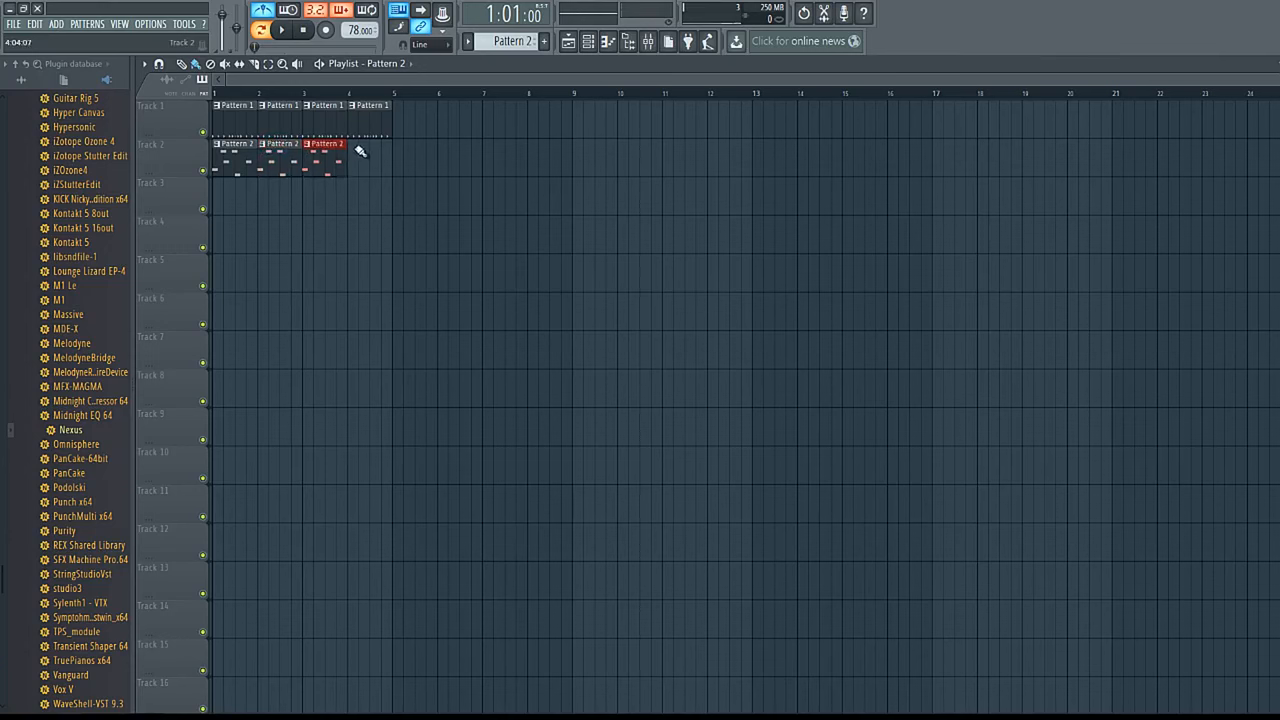
{"action": "left_click", "coordinate": [360, 150]}
{"action": "left_click_drag", "start_coordinate": [380, 173], "coordinate": [376, 175]}
- Switch playback to song mode and listen to the arrangement of both patterns, stopping it when done
{"action": "left_click", "coordinate": [283, 32]}
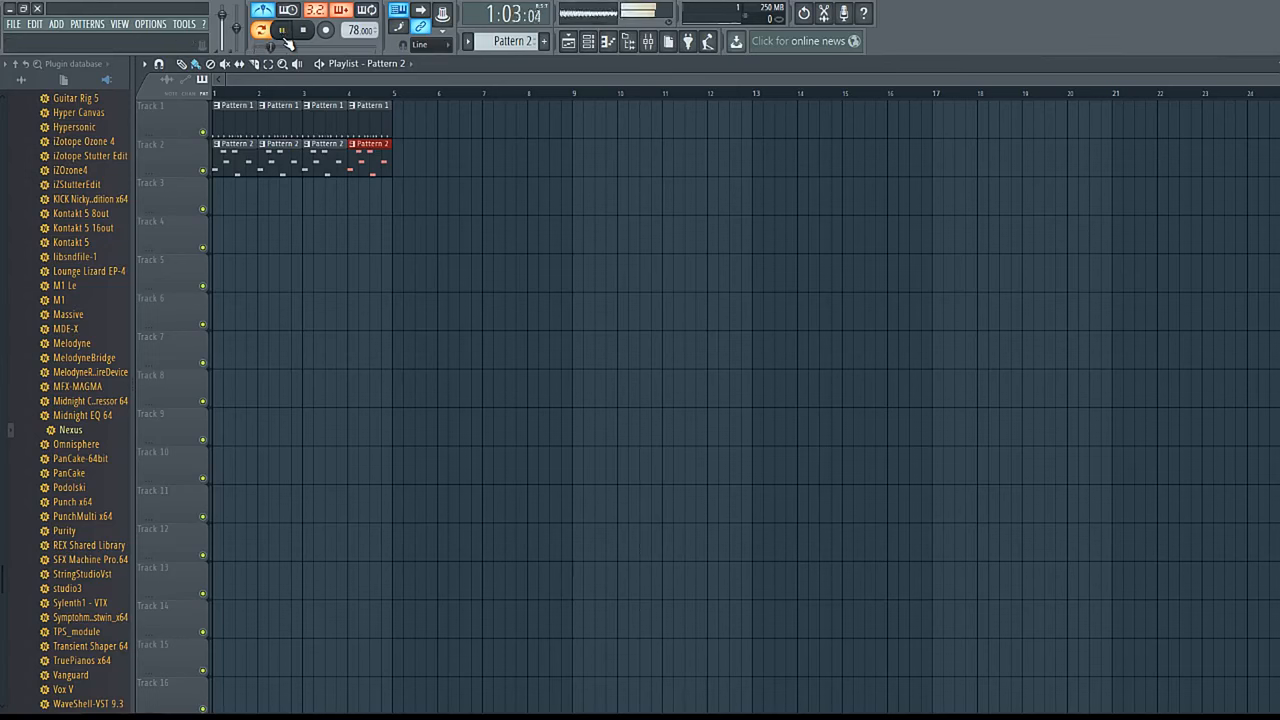
{"action": "left_click", "coordinate": [264, 34]}
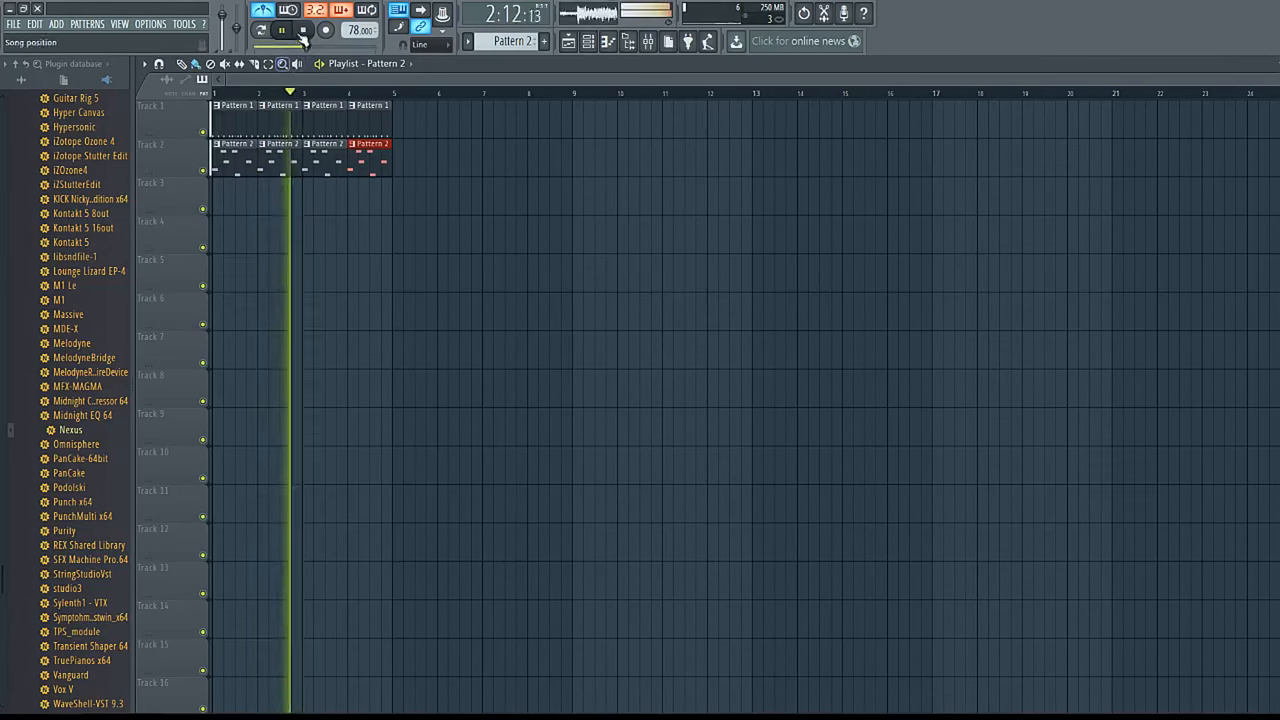
{"action": "left_click", "coordinate": [303, 29]}
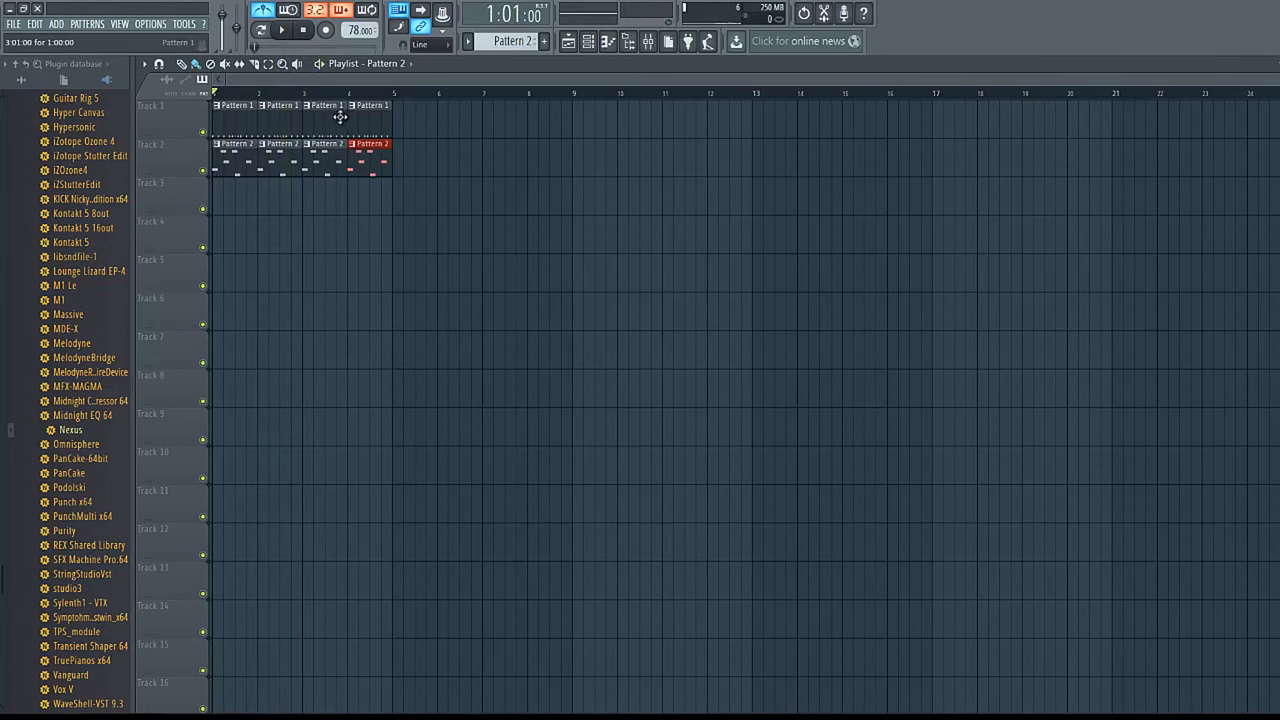
{"action": "left_click", "coordinate": [340, 117]}
{"action": "left_click_drag", "start_coordinate": [388, 114], "coordinate": [364, 121]}
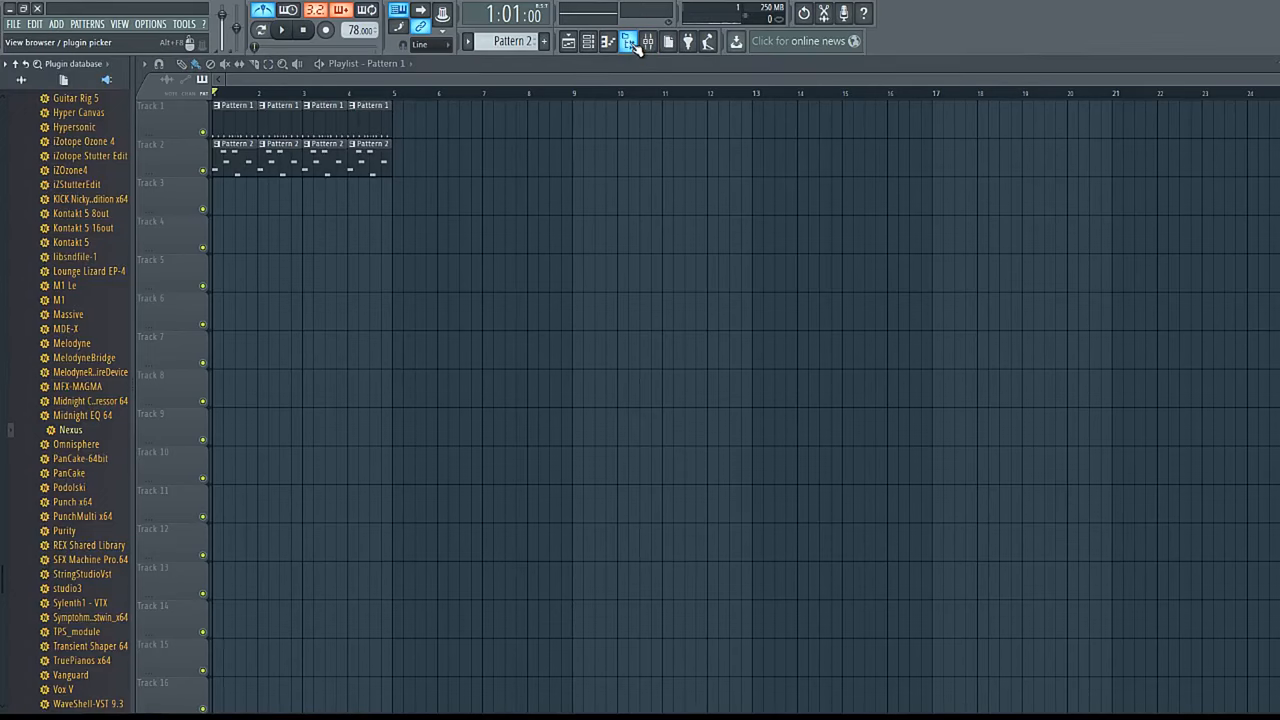
- Look through the browser's full folder list, collapsing the Misc folder, and return to the plugin database
{"action": "left_click", "coordinate": [630, 44]}
{"action": "left_click", "coordinate": [630, 44]}
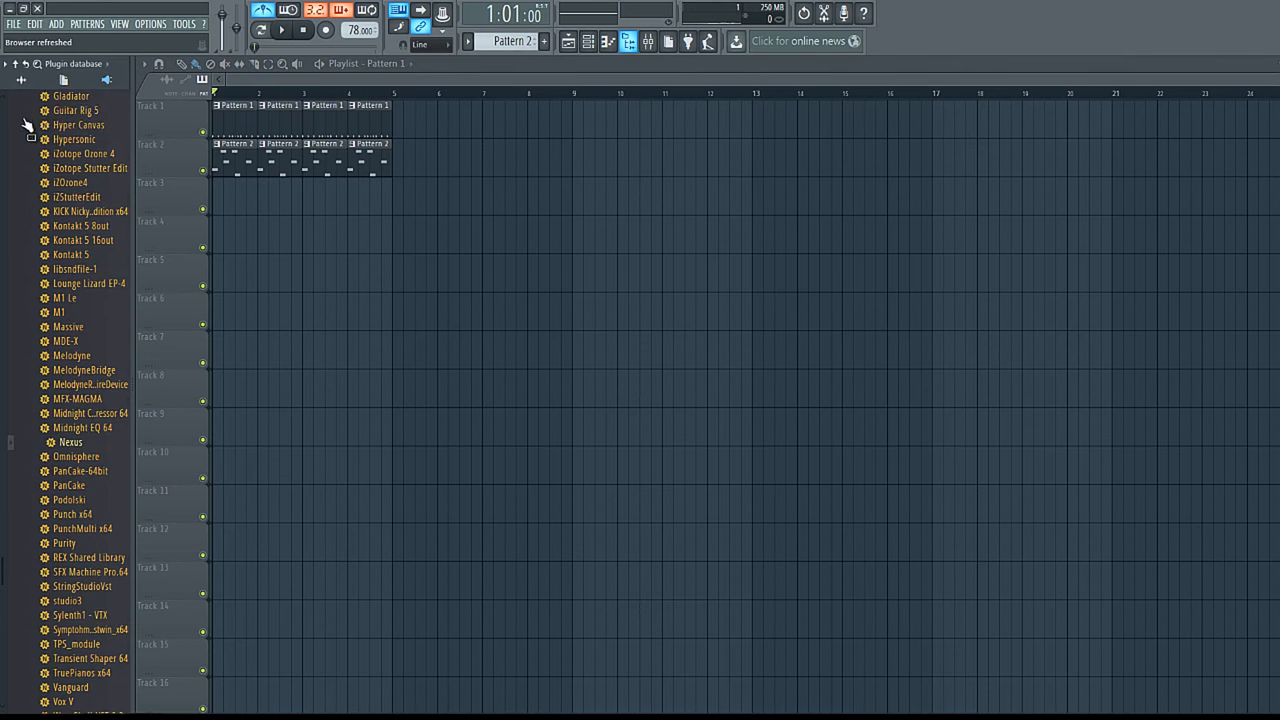
{"action": "left_click", "coordinate": [37, 84]}
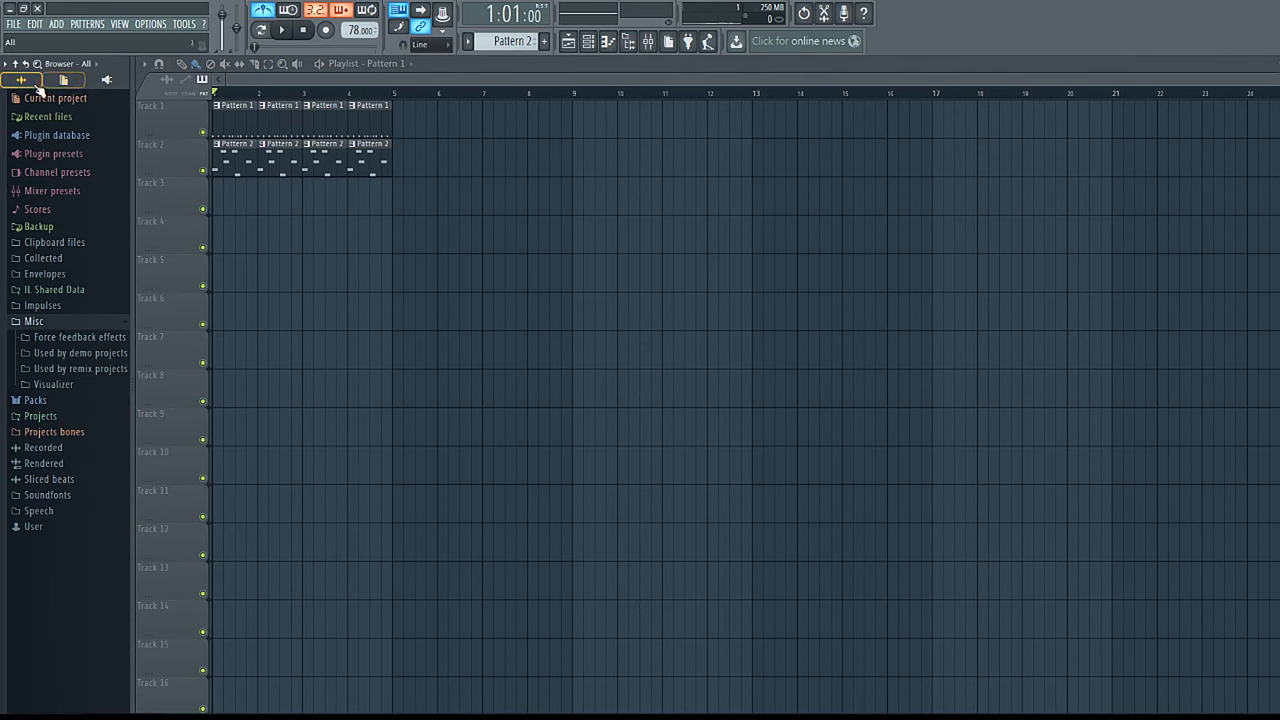
{"action": "left_click", "coordinate": [25, 322]}
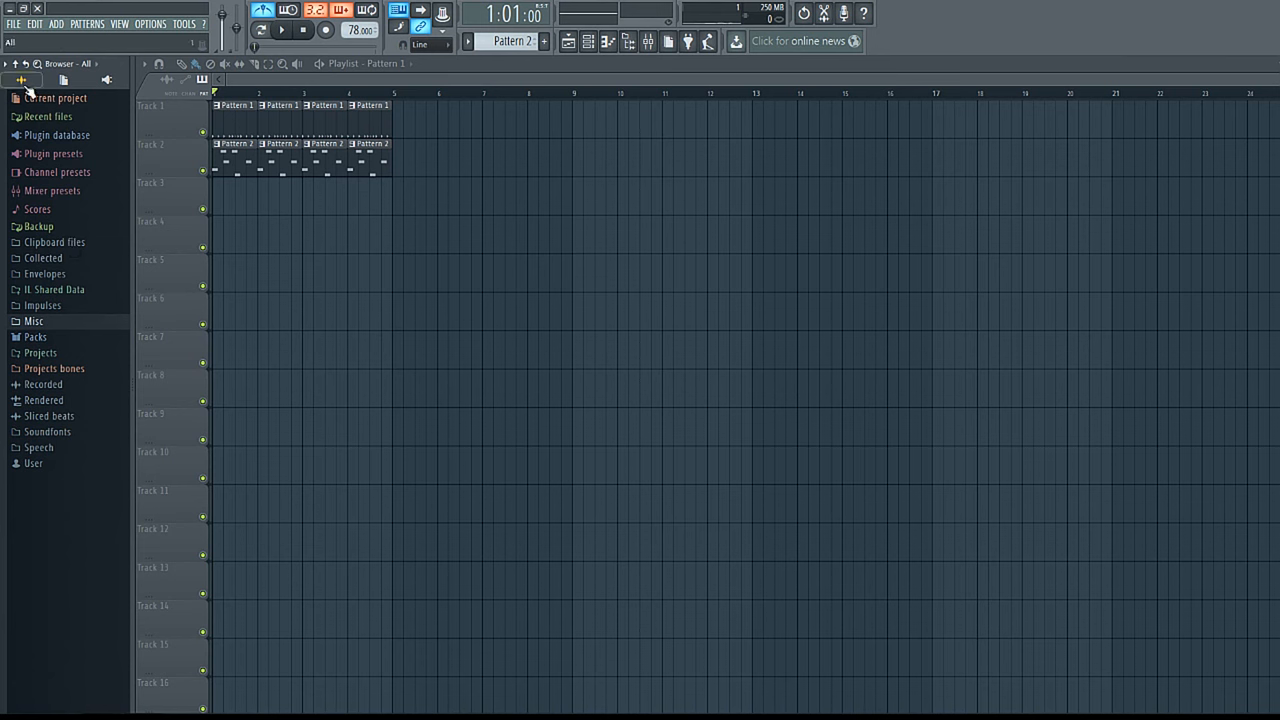
{"action": "left_click", "coordinate": [105, 80]}
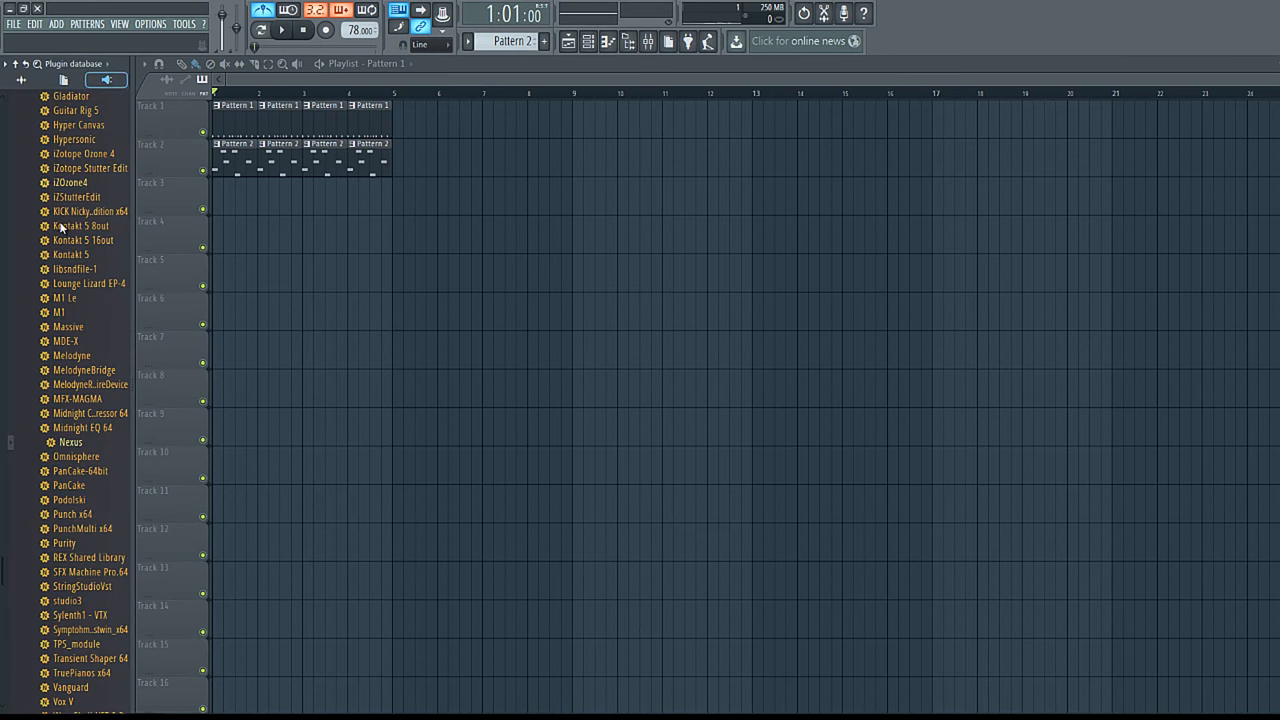
- Examine the generator categories in the plugin database, including the plugins listed under Synth special
{"action": "scroll", "coordinate": [59, 221], "scroll_direction": "up", "scroll_amount": 10}
{"action": "left_click", "coordinate": [58, 147]}
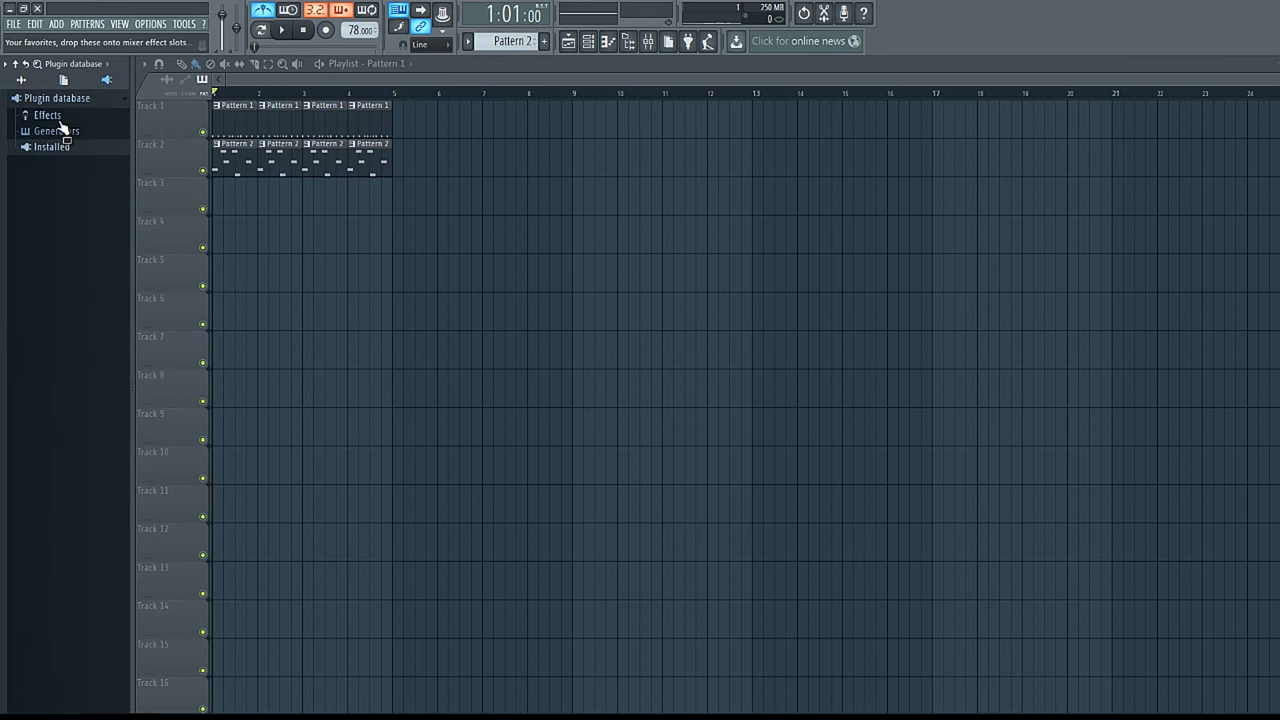
{"action": "left_click", "coordinate": [60, 130]}
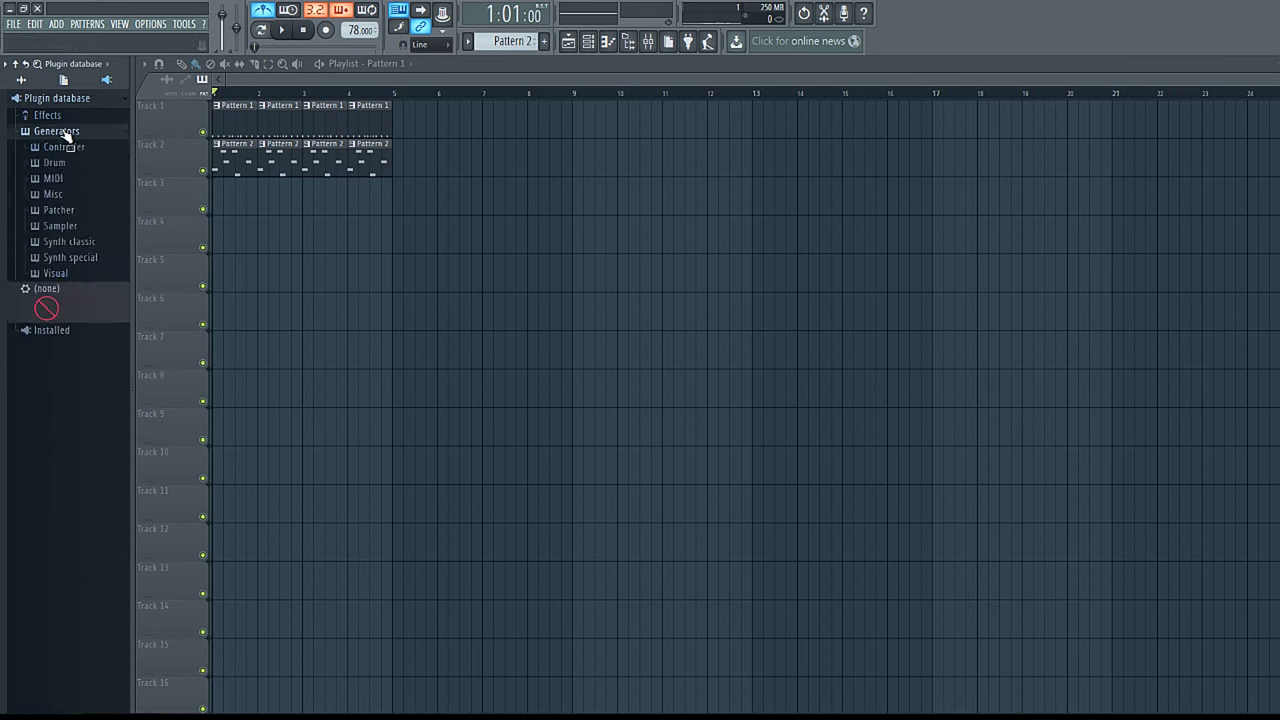
{"action": "left_click", "coordinate": [72, 274]}
{"action": "left_click", "coordinate": [72, 273]}
{"action": "left_click", "coordinate": [70, 258]}
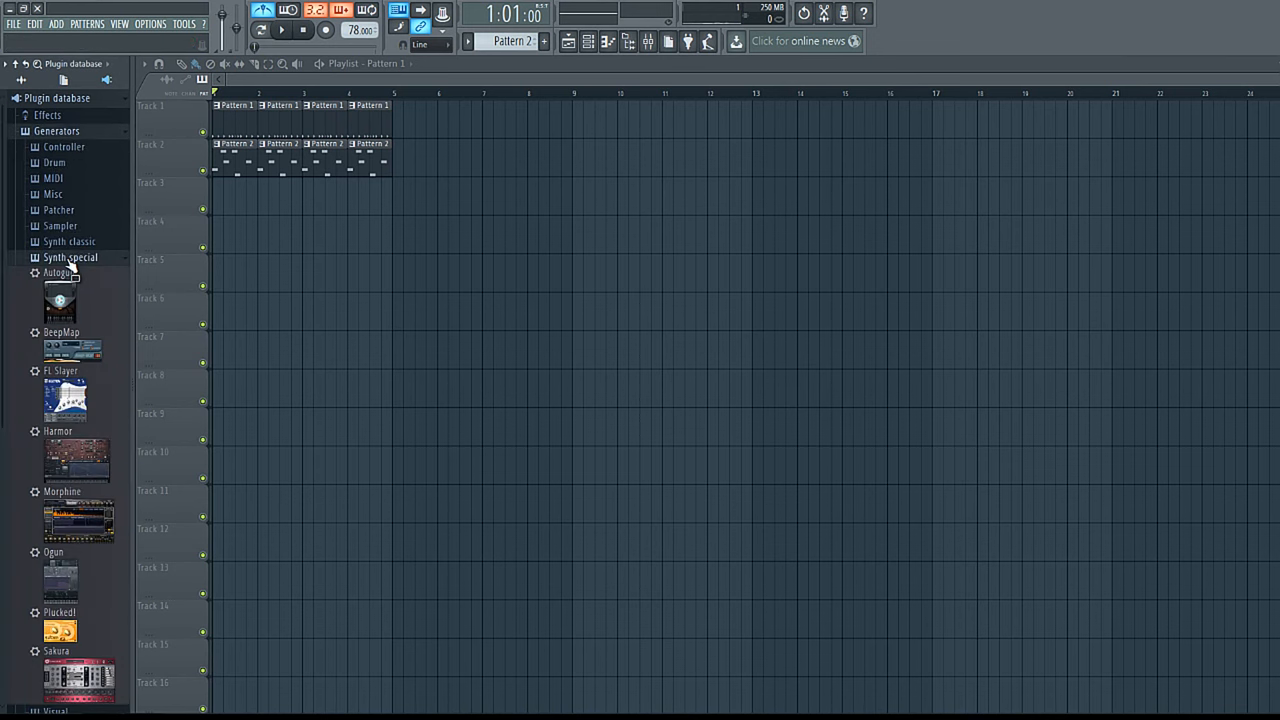
{"action": "scroll", "coordinate": [78, 630], "scroll_direction": "down", "scroll_amount": 2}
{"action": "scroll", "coordinate": [77, 560], "scroll_direction": "up", "scroll_amount": 2}
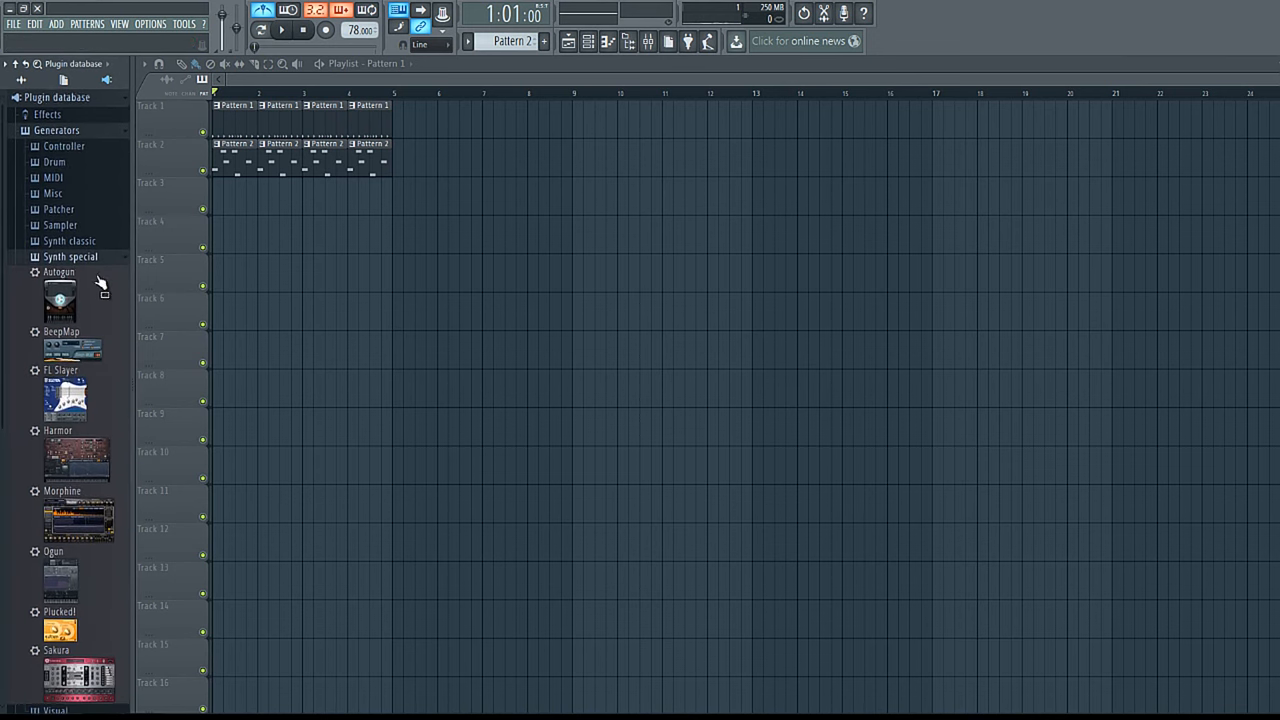
{"action": "left_click", "coordinate": [89, 261]}
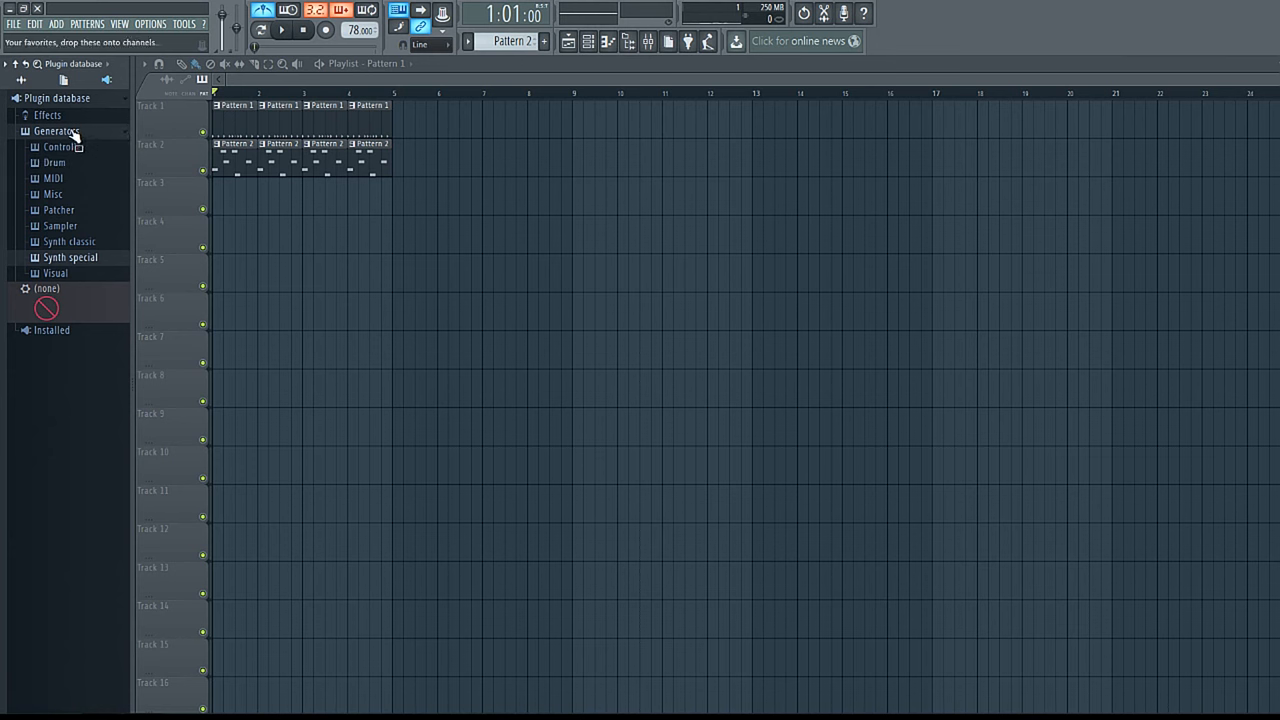
- Flag Kontakt 5 8out from the installed VST generators as a favorite in the plugin database and collapse the installed list
{"action": "left_click", "coordinate": [73, 133]}
{"action": "left_click", "coordinate": [78, 148]}
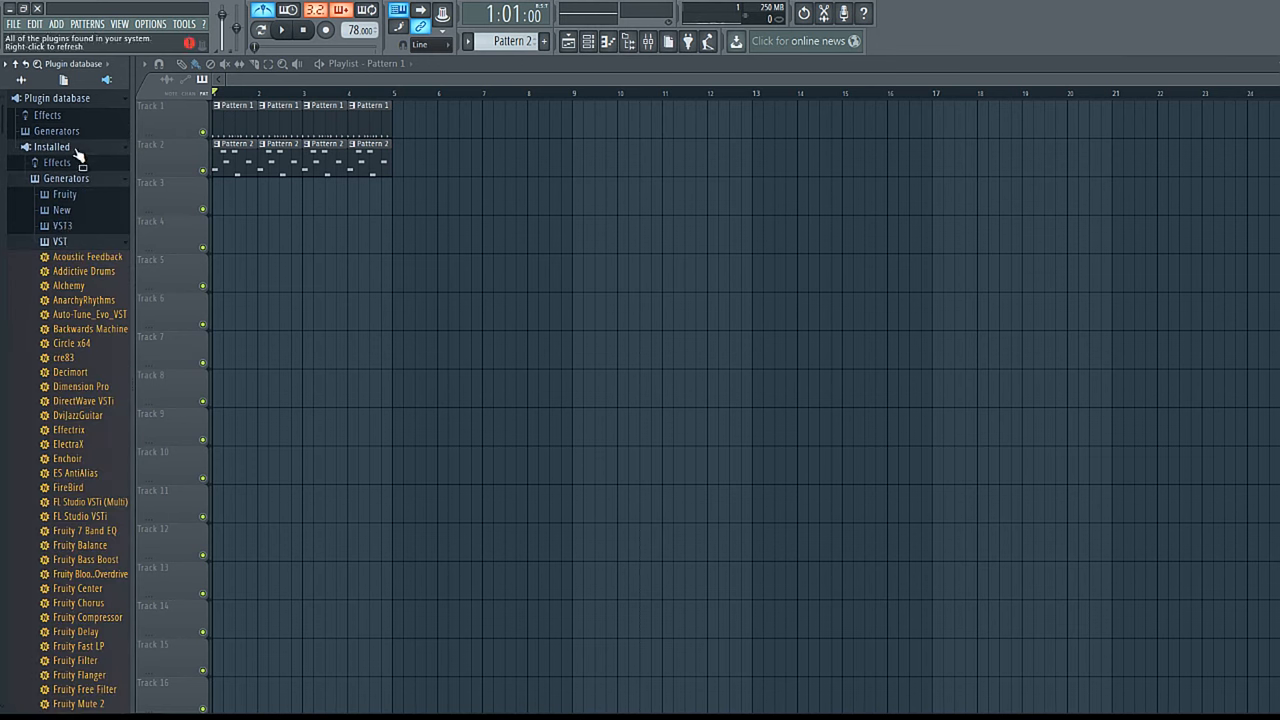
{"action": "scroll", "coordinate": [55, 370], "scroll_direction": "down", "scroll_amount": 8}
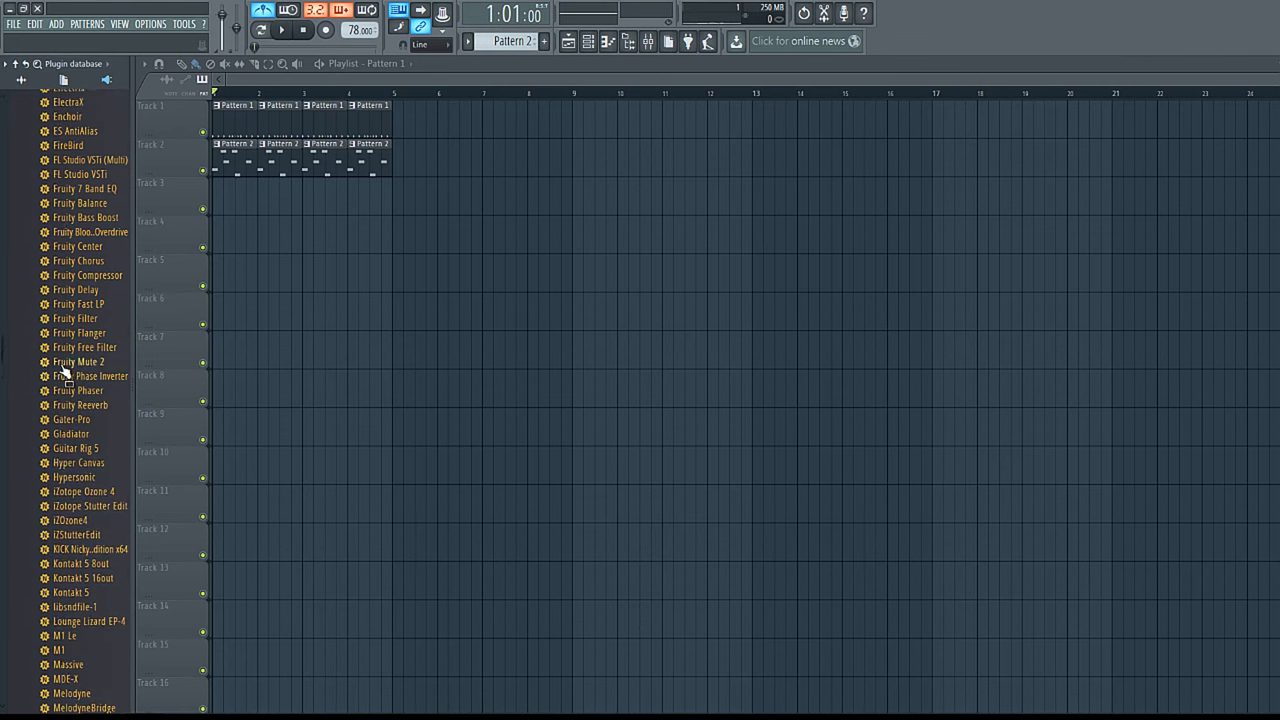
{"action": "right_click", "coordinate": [70, 560]}
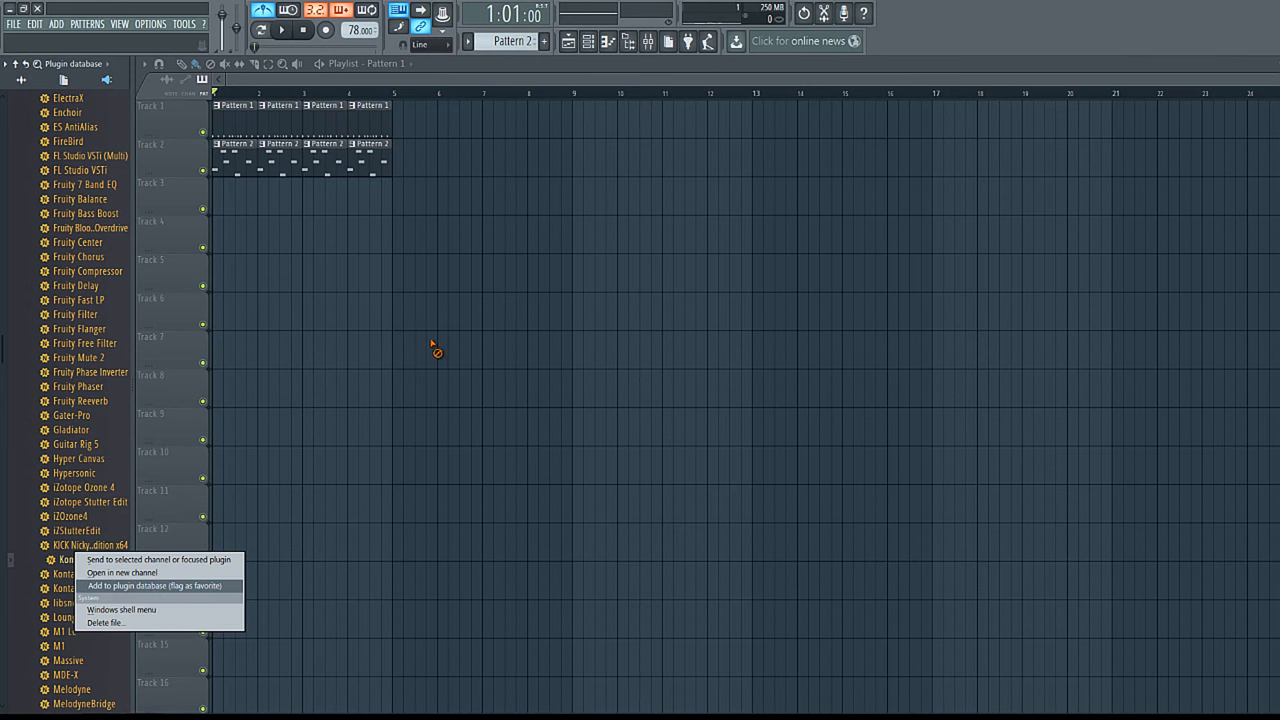
{"action": "left_click", "coordinate": [155, 586]}
{"action": "left_click", "coordinate": [45, 113]}
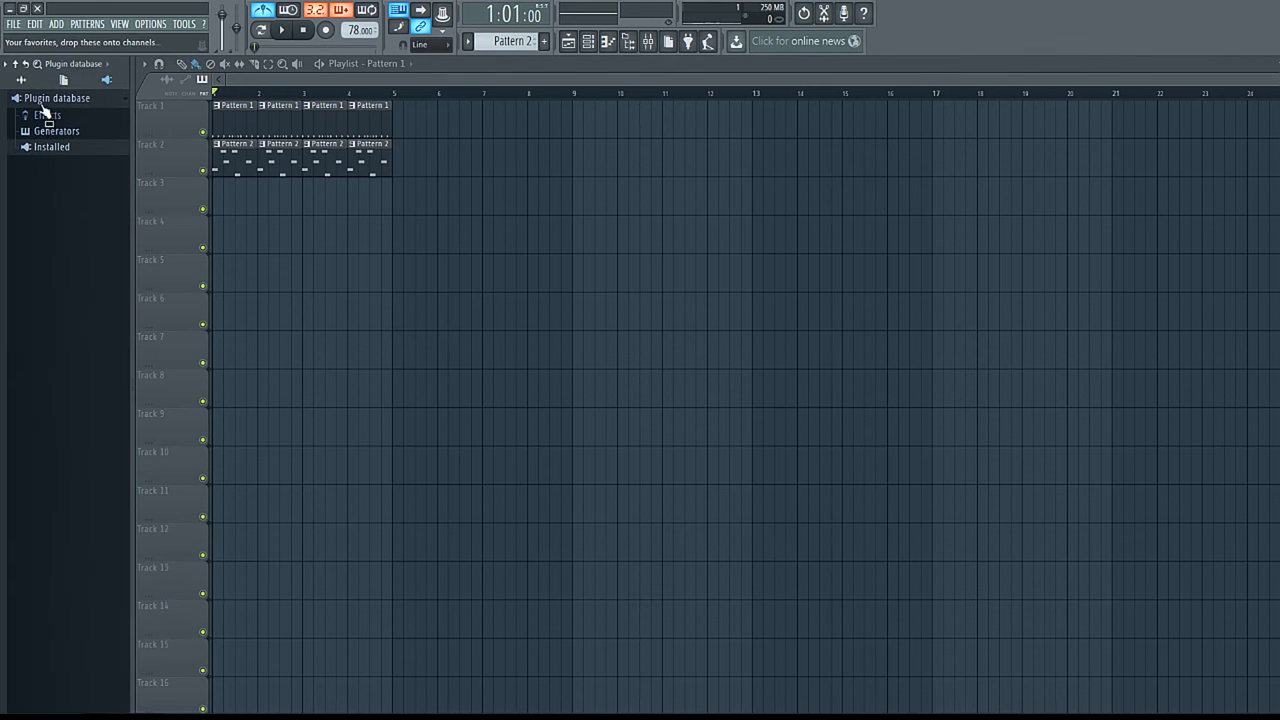
- Open the mixer and select the Insert 1 and Insert 2 tracks in turn to view their effect slots
{"action": "left_click", "coordinate": [648, 42]}
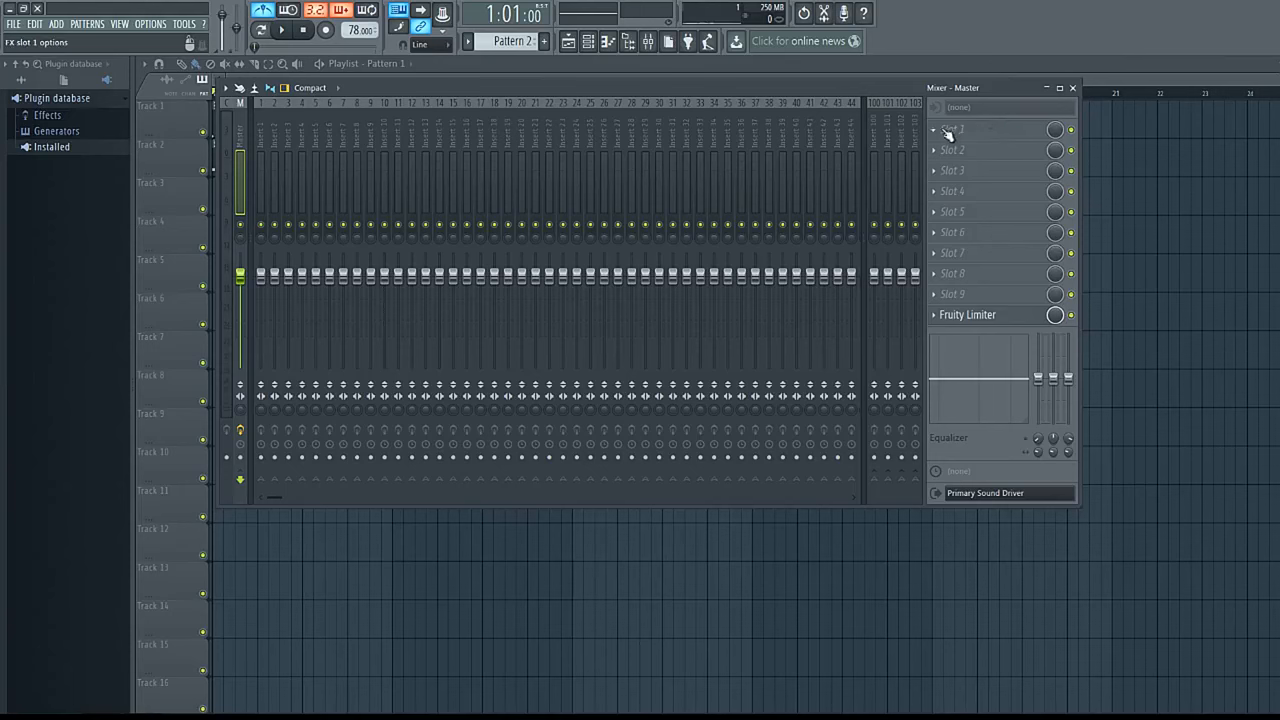
{"action": "left_click", "coordinate": [258, 133]}
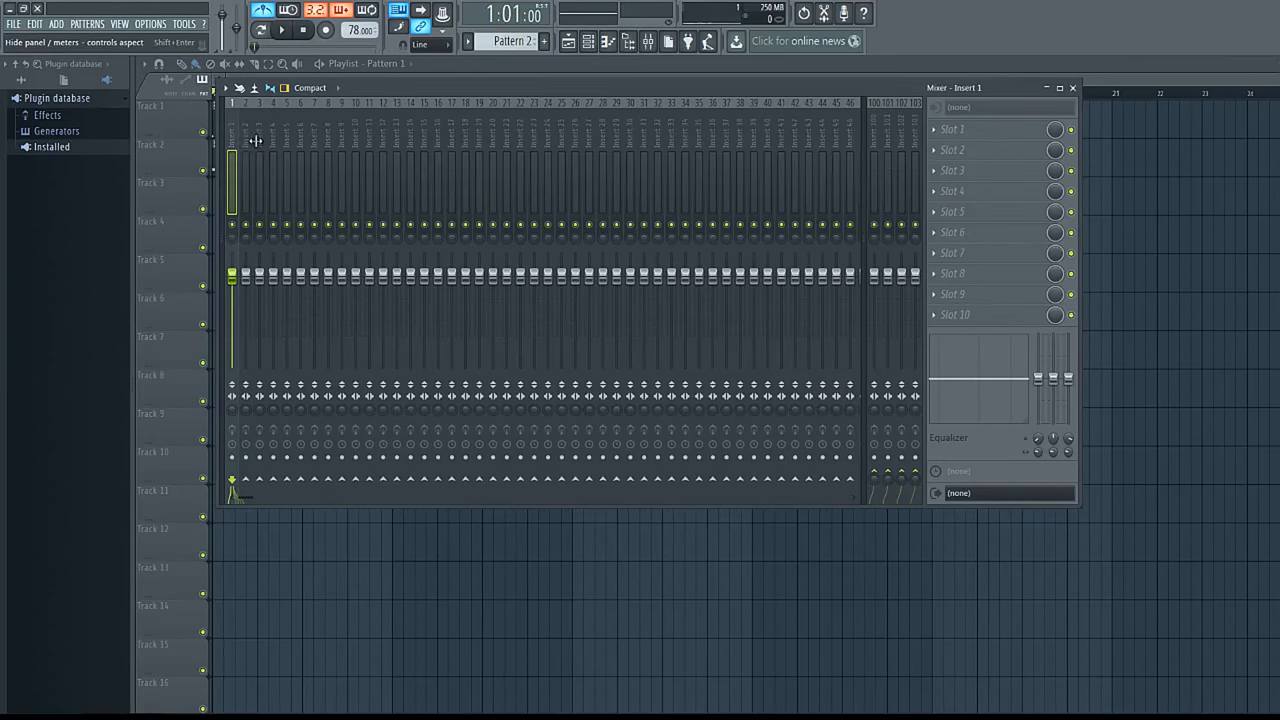
{"action": "left_click", "coordinate": [250, 140]}
- Show and close the piano roll, leaving the mixer and the channel rack open together
{"action": "key", "text": "F7"}
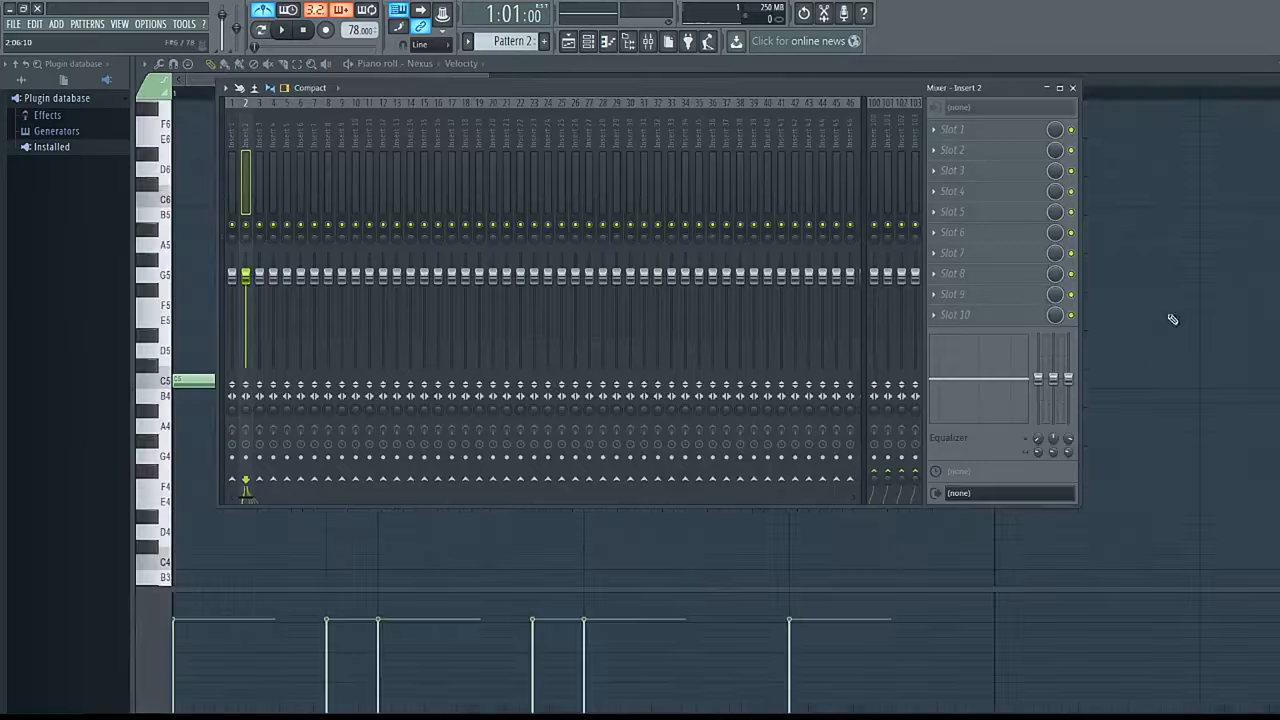
{"action": "key", "text": "F9"}
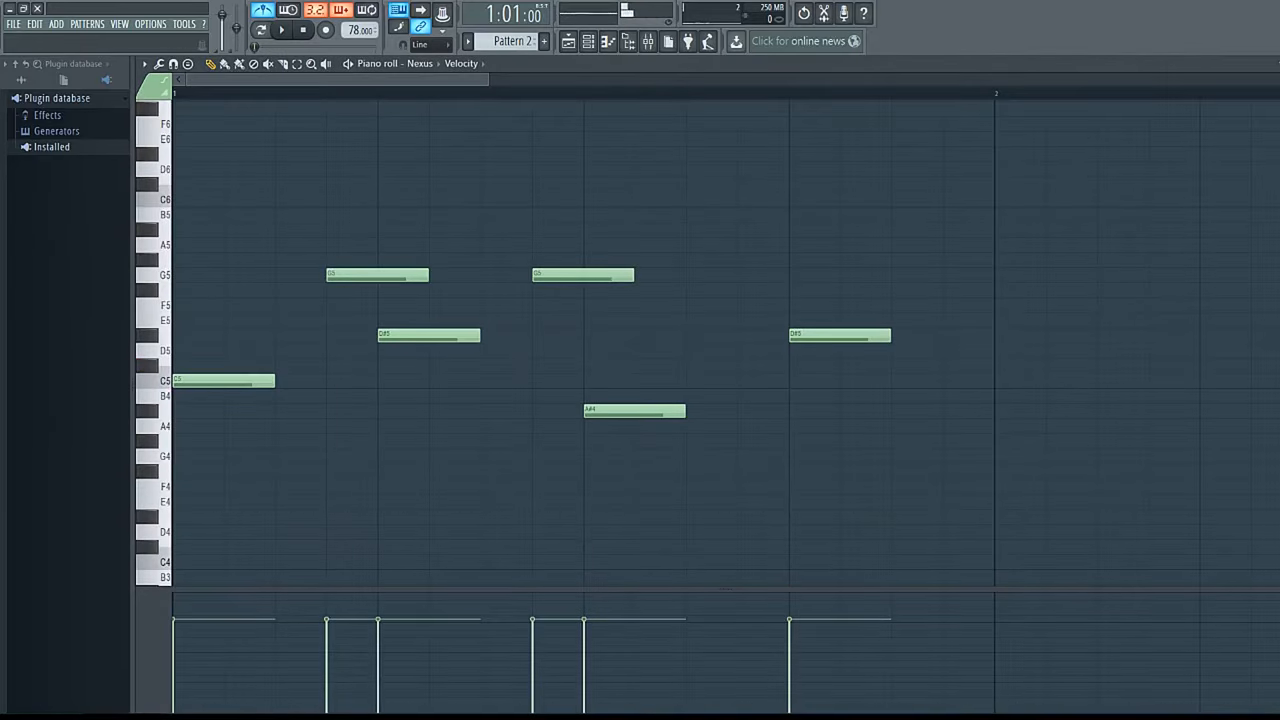
{"action": "key", "text": "F7"}
{"action": "key", "text": "F9"}
{"action": "key", "text": "F6"}
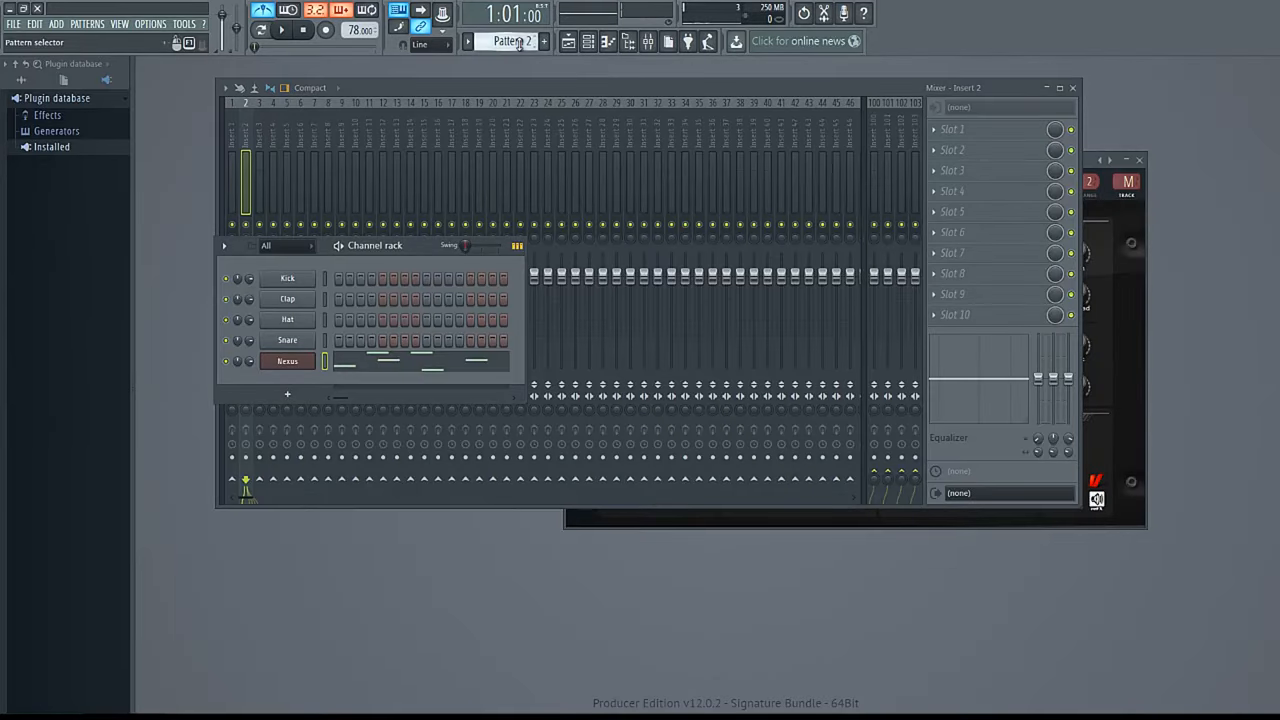
- Switch to Pattern 1 and assign its Snare channel to a free mixer track
{"action": "scroll", "coordinate": [512, 41], "scroll_direction": "up", "scroll_amount": 1}
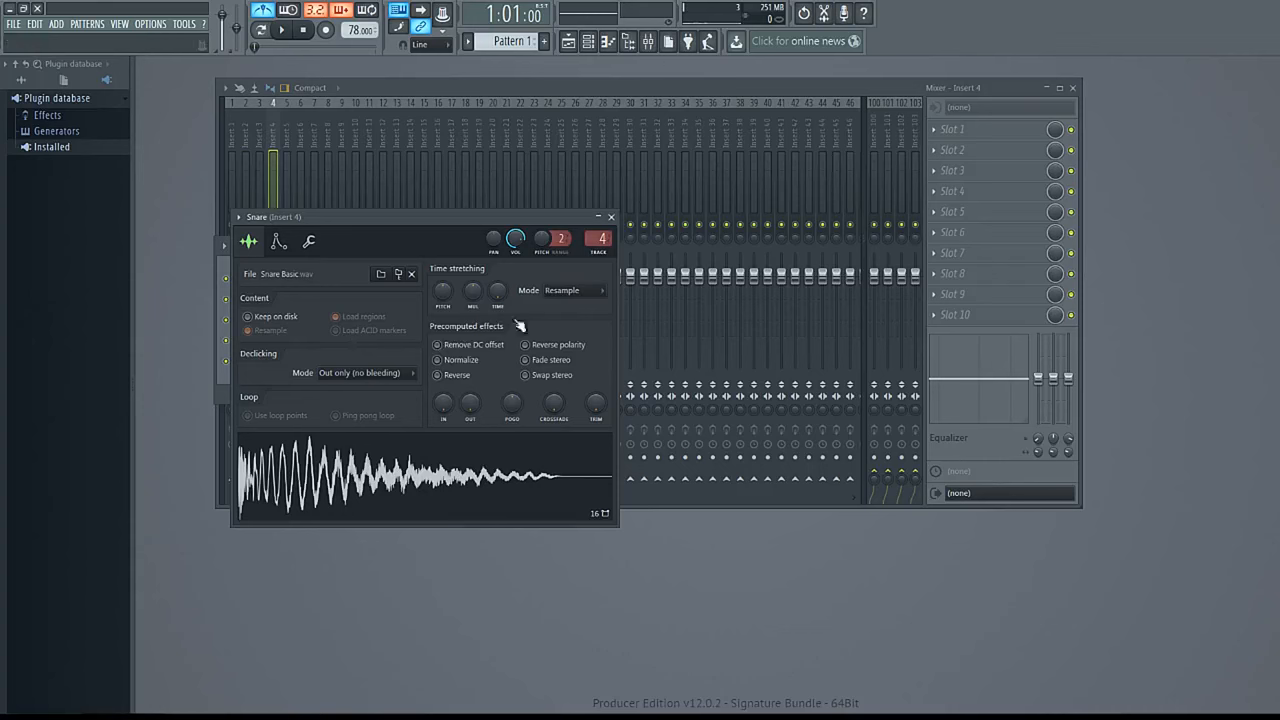
{"action": "left_click", "coordinate": [238, 217]}
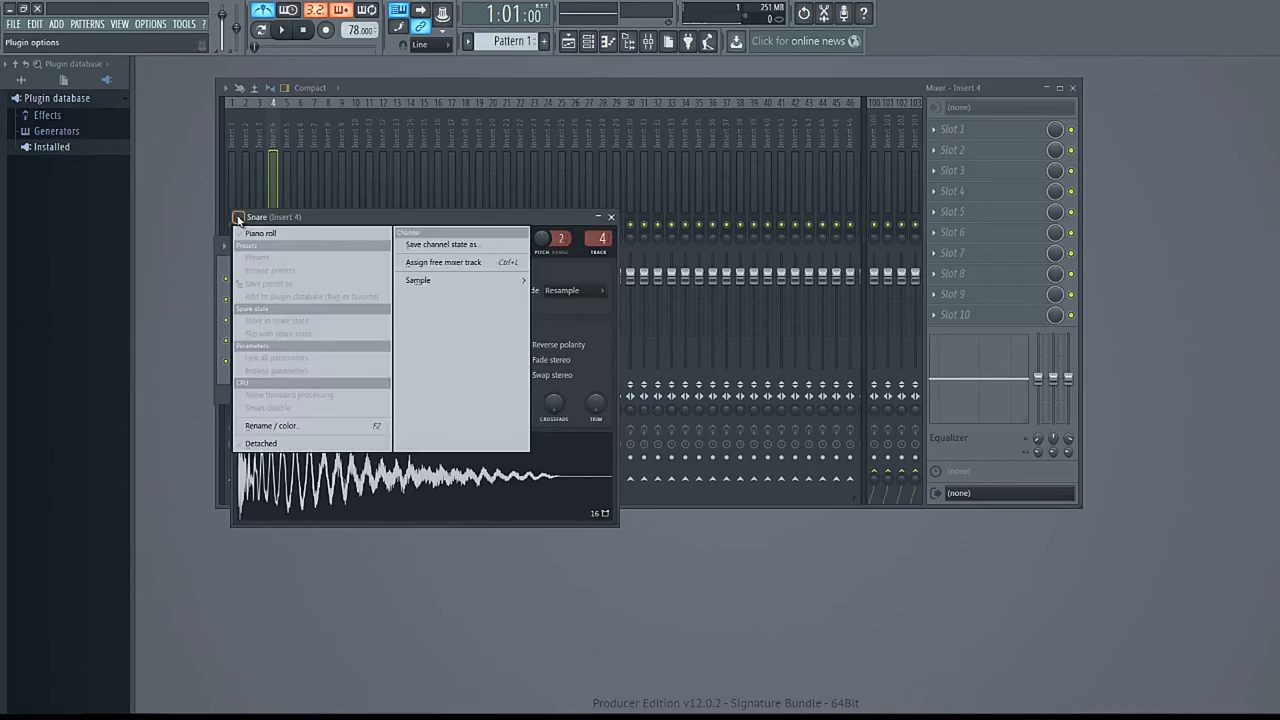
{"action": "left_click", "coordinate": [448, 264]}
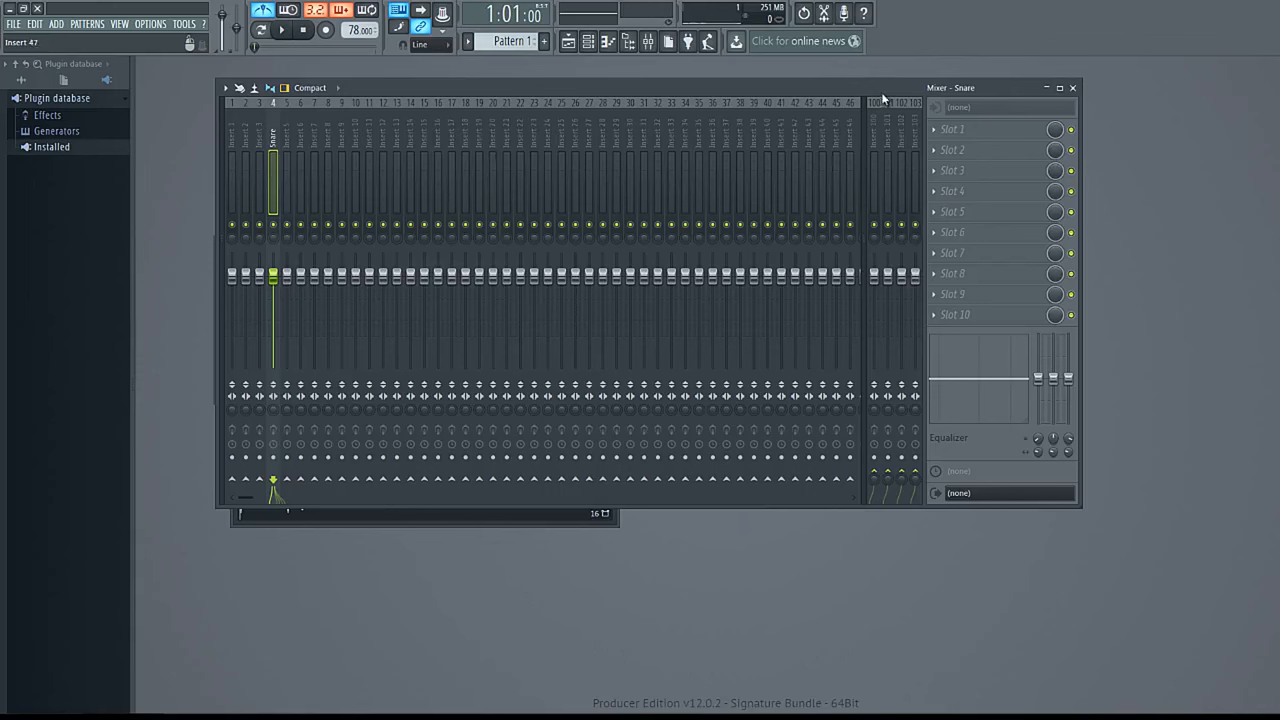
- Load Fruity Reeverb 2 into the first effect slot of the Snare mixer track and play Pattern 1 to hear it
{"action": "left_click", "coordinate": [946, 131]}
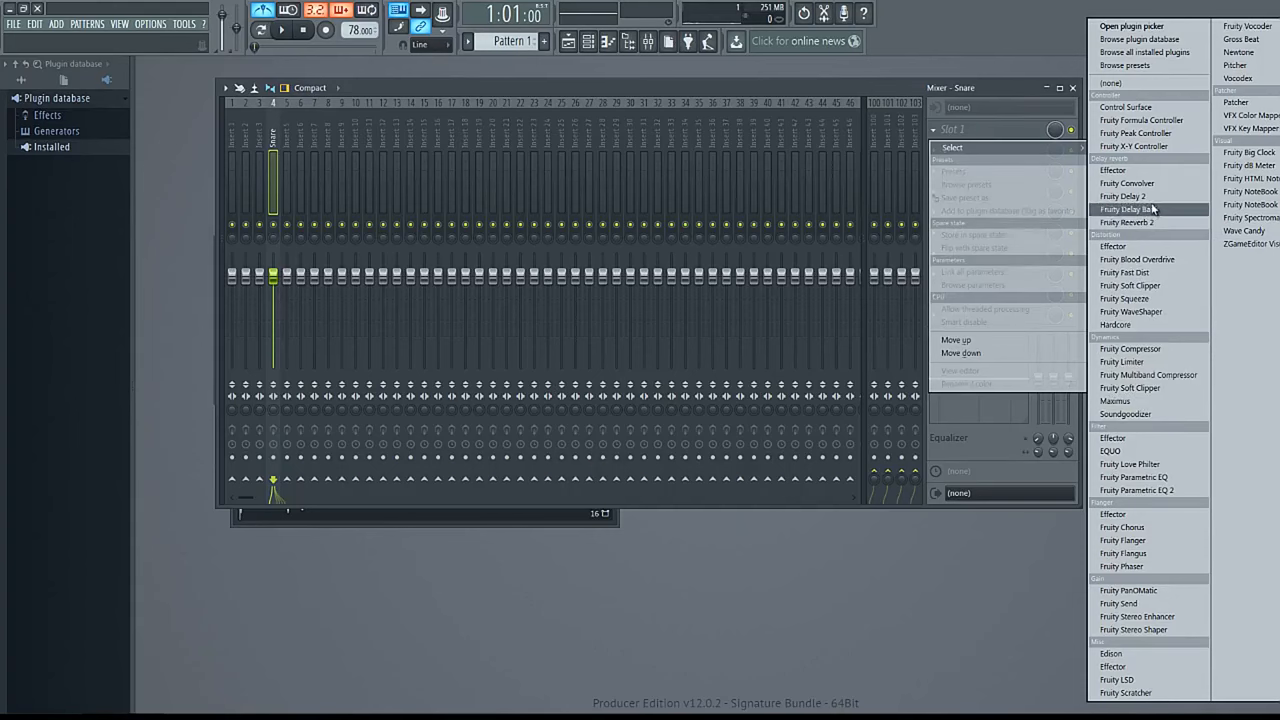
{"action": "left_click", "coordinate": [1122, 222]}
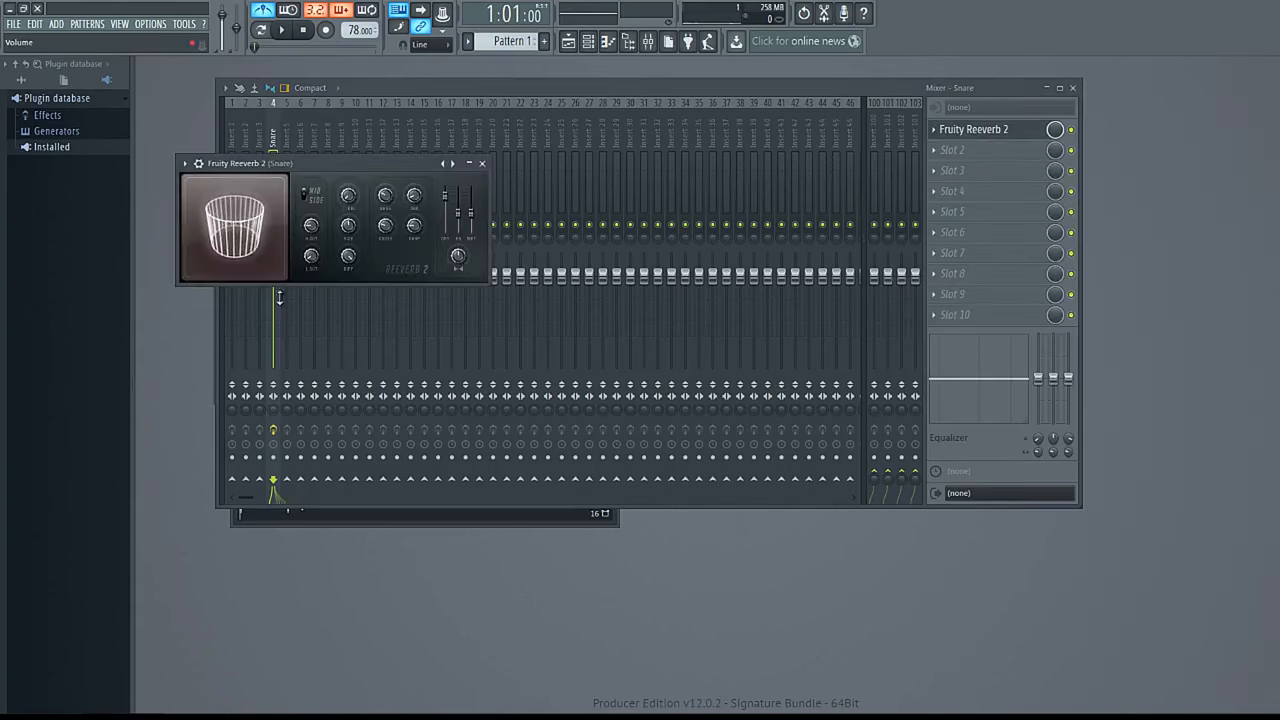
{"action": "key", "text": "space"}
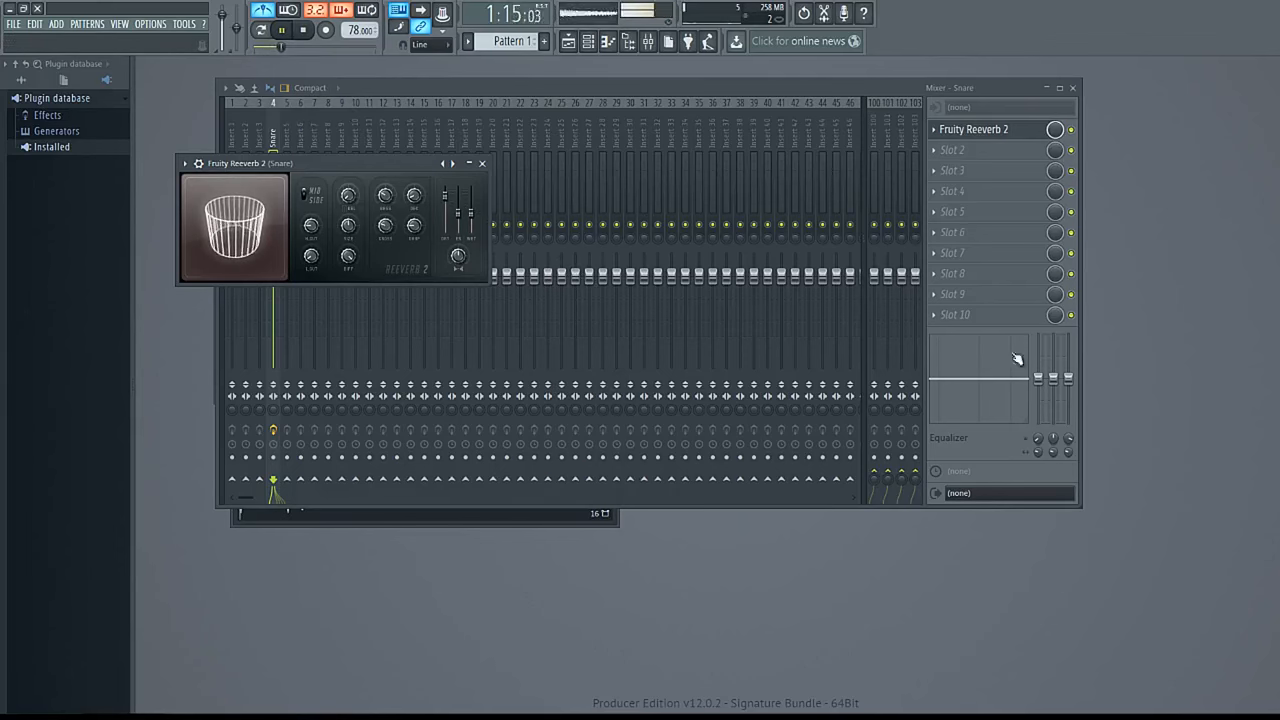
{"action": "left_click", "coordinate": [1065, 145]}
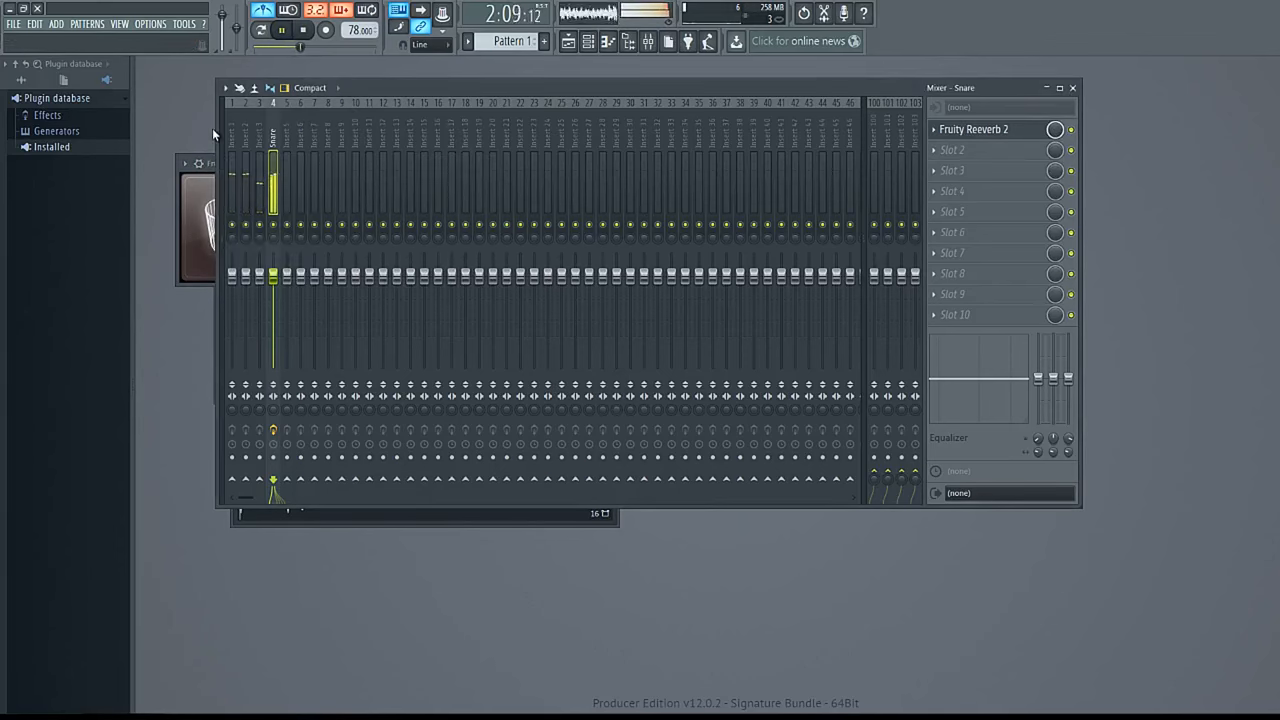
{"action": "left_click", "coordinate": [200, 163]}
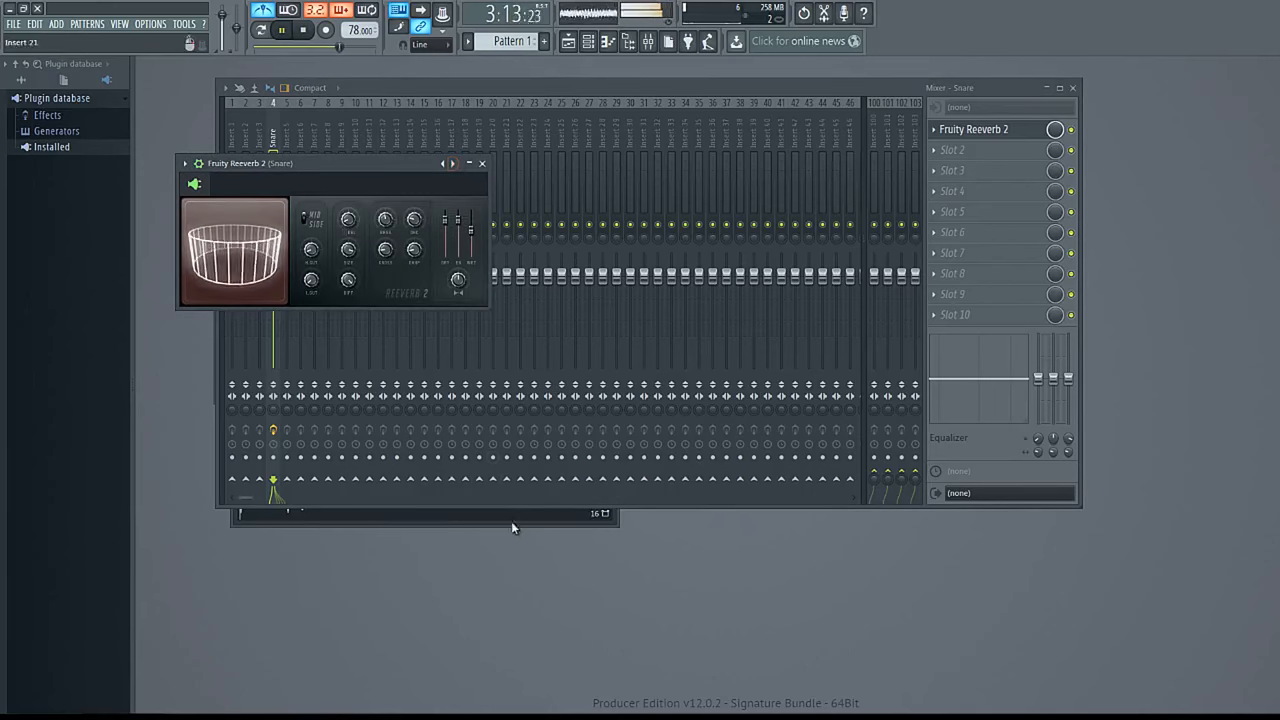
{"action": "key", "text": "F6"}
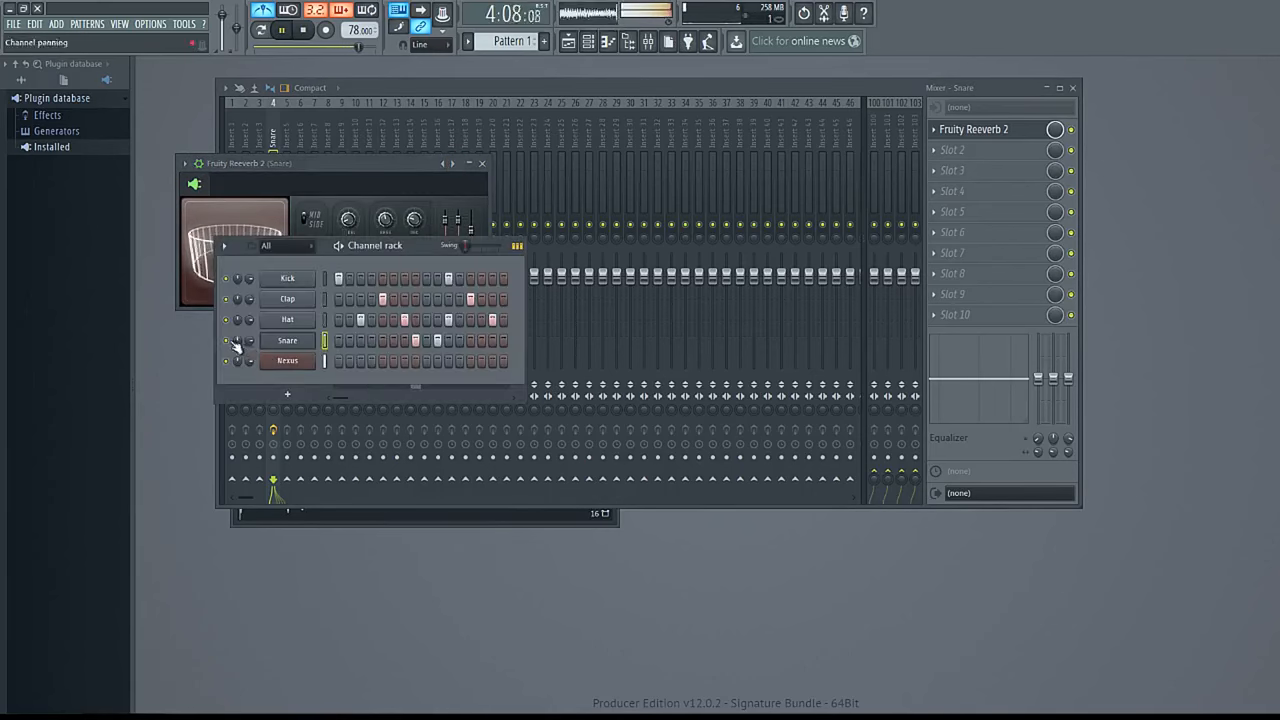
{"action": "left_click", "coordinate": [303, 29]}
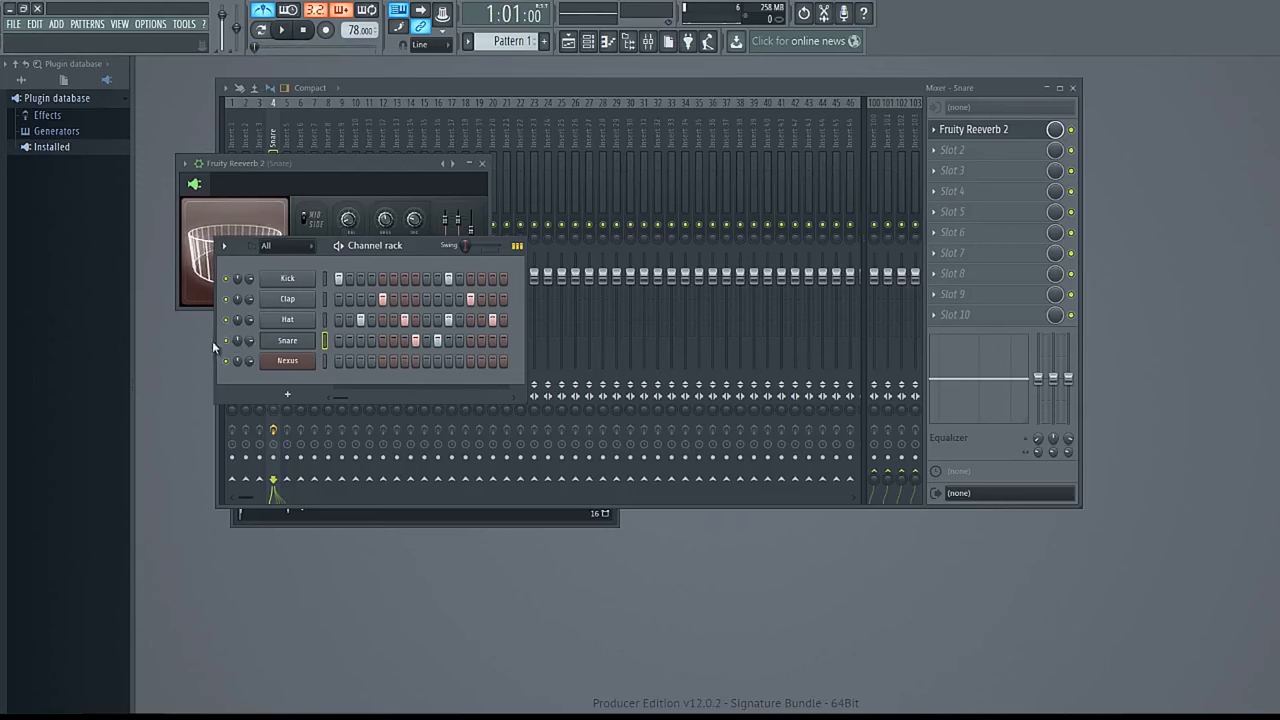
- Solo the Snare channel in the channel rack, play the pattern briefly and return to the mixer
{"action": "right_click", "coordinate": [225, 341]}
{"action": "left_click", "coordinate": [283, 30]}
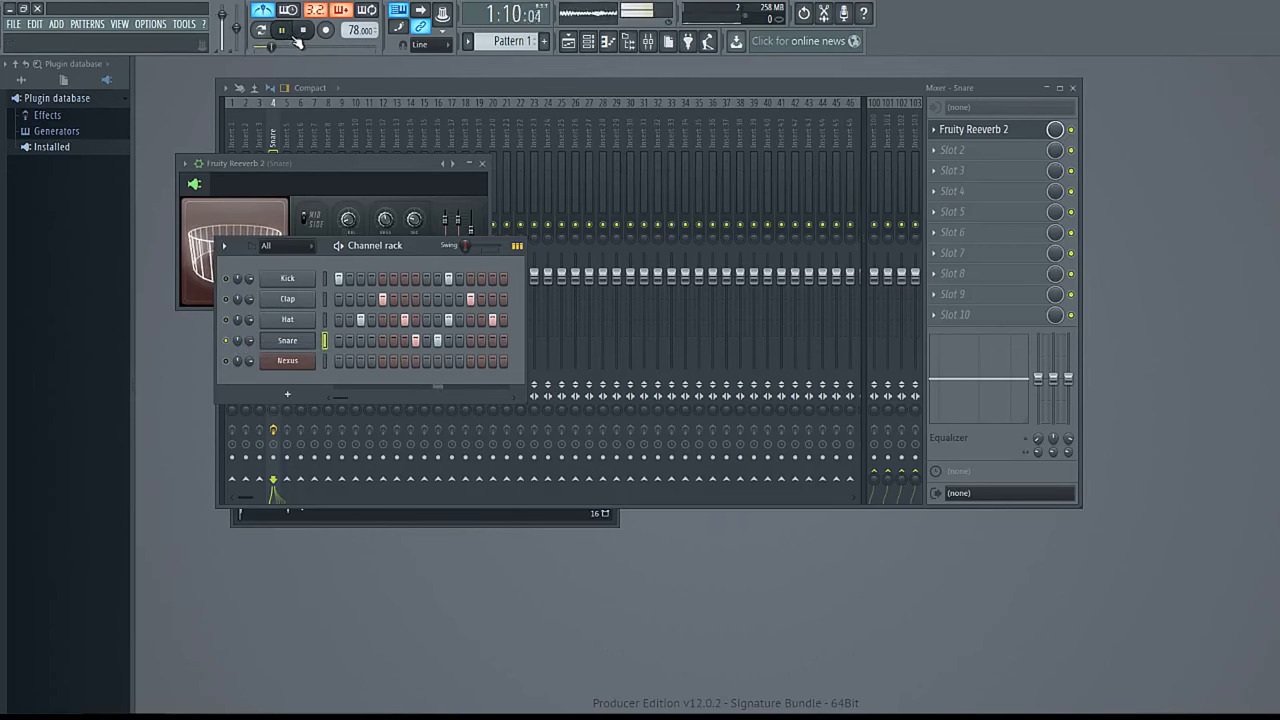
{"action": "left_click", "coordinate": [303, 33]}
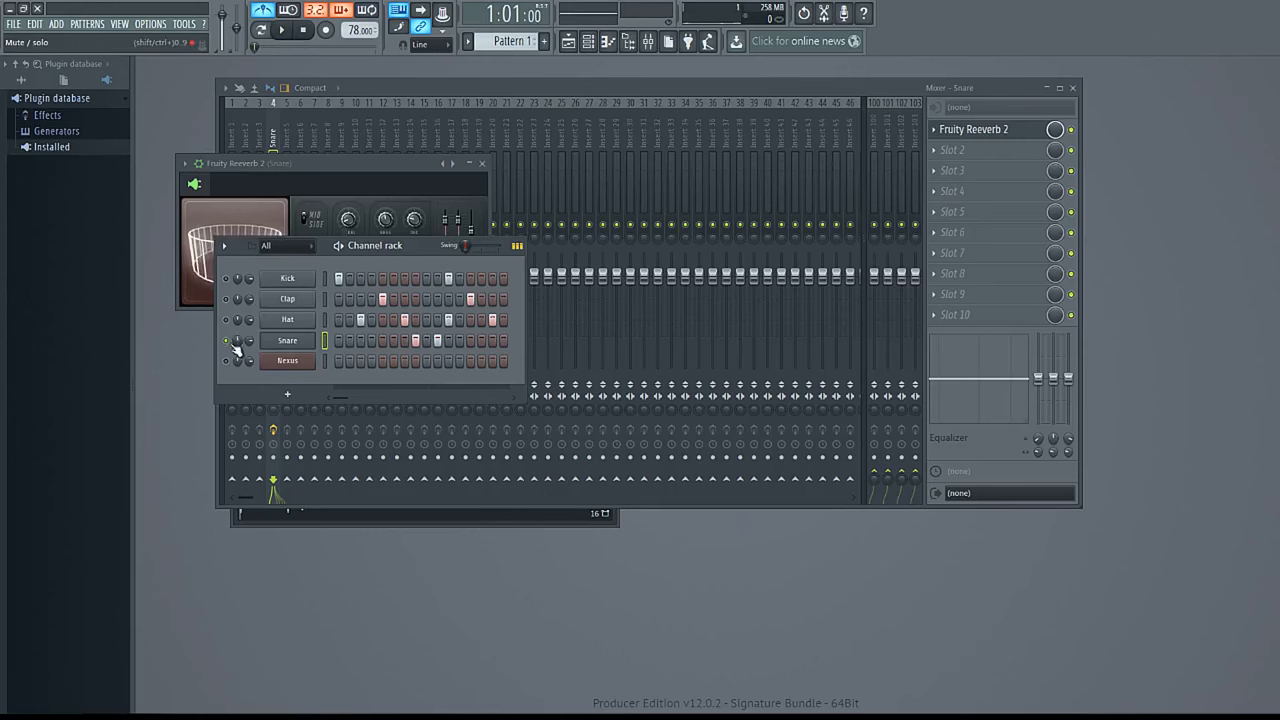
{"action": "left_click", "coordinate": [428, 86]}
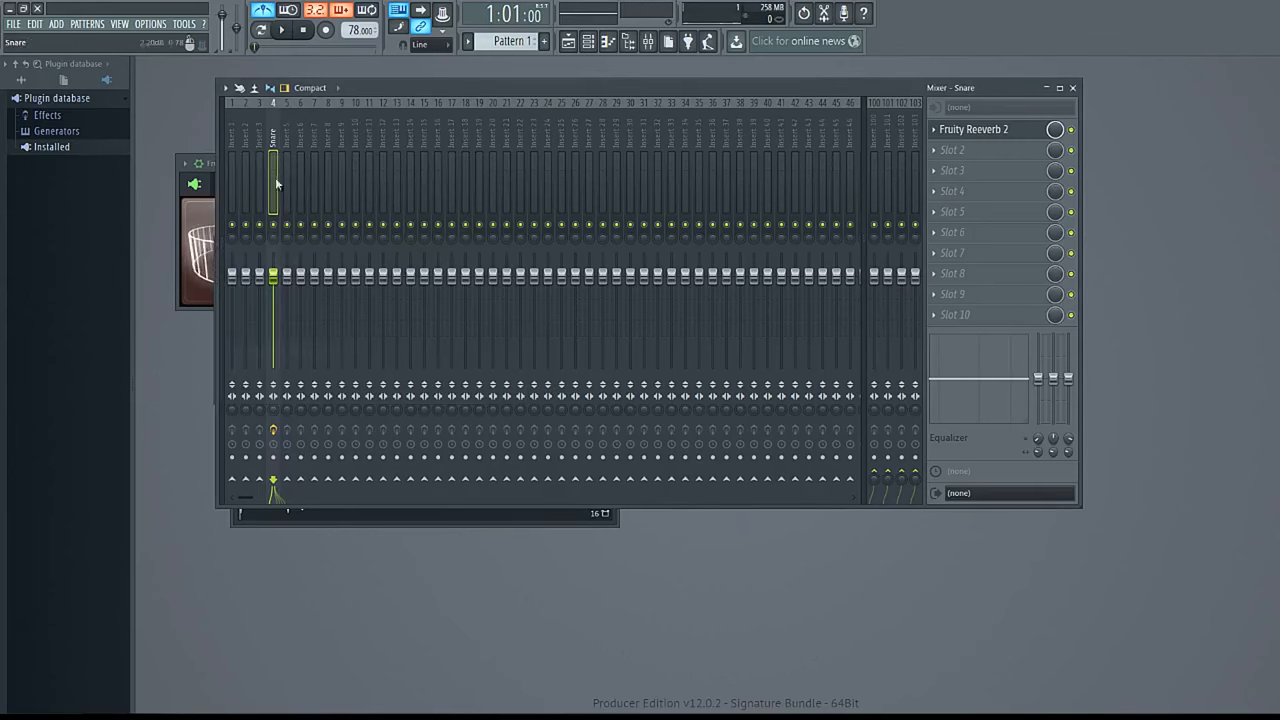
- Solo the Snare track in the mixer, play the pattern briefly and release the solo
{"action": "right_click", "coordinate": [276, 225]}
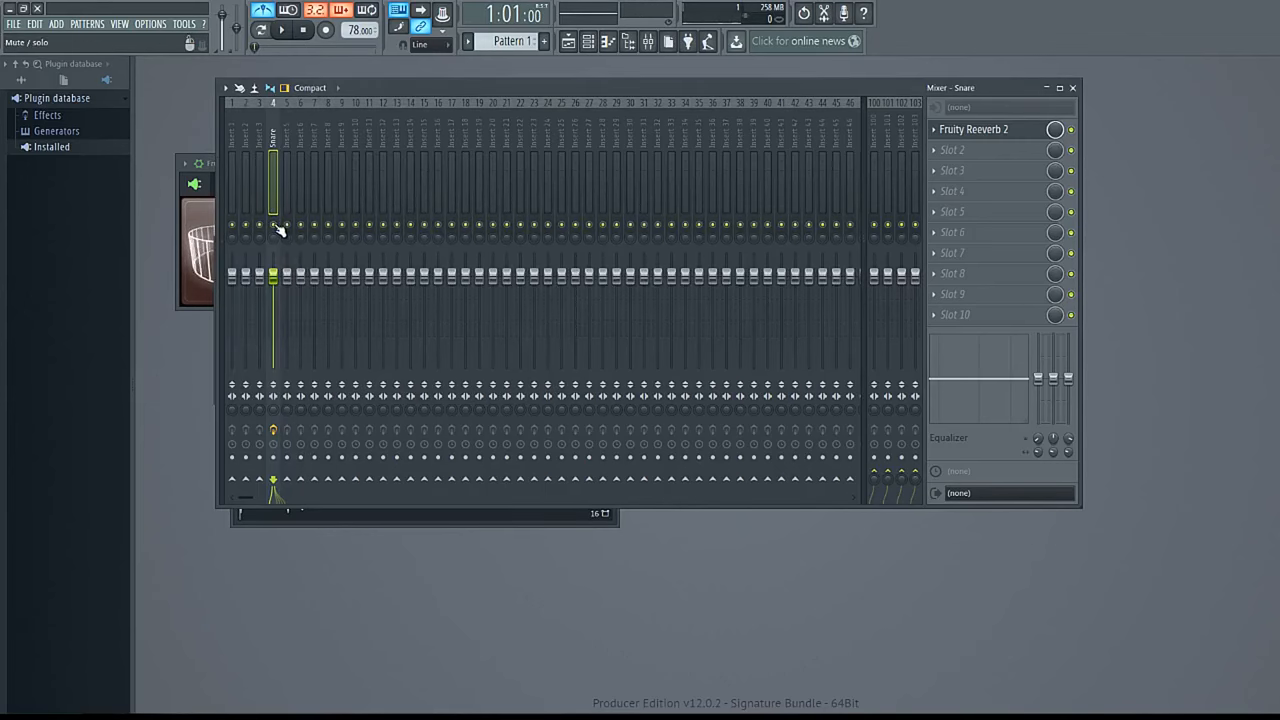
{"action": "right_click", "coordinate": [276, 225]}
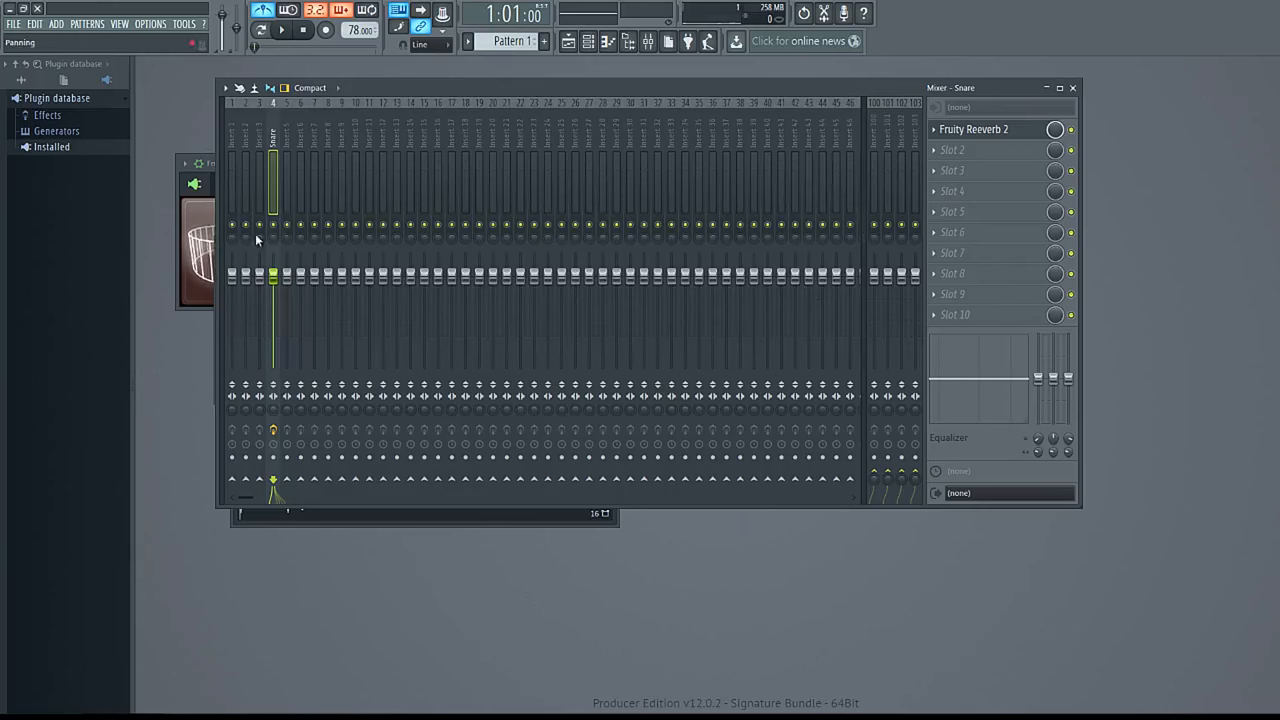
{"action": "right_click", "coordinate": [276, 225]}
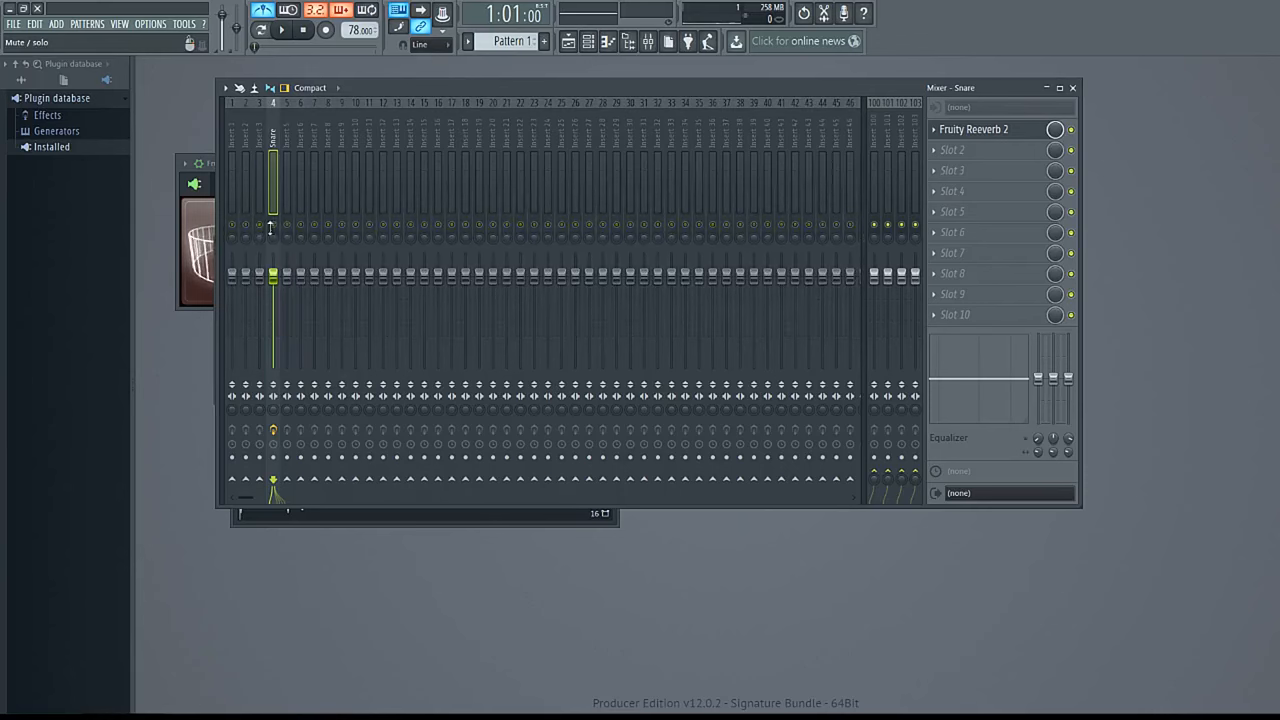
{"action": "left_click", "coordinate": [283, 30]}
{"action": "left_click", "coordinate": [303, 30]}
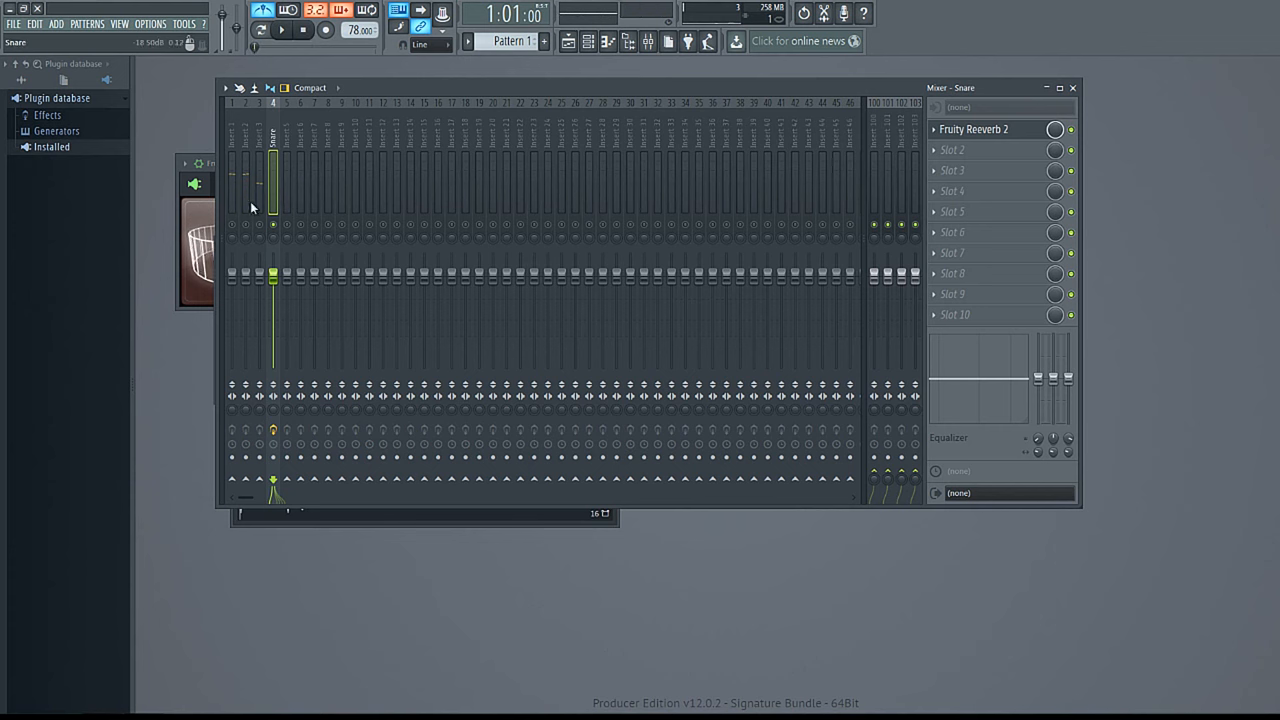
{"action": "right_click", "coordinate": [276, 225]}
- View the Kick and Clap channel settings in turn, and show and close the project picker
{"action": "key", "text": "F6"}
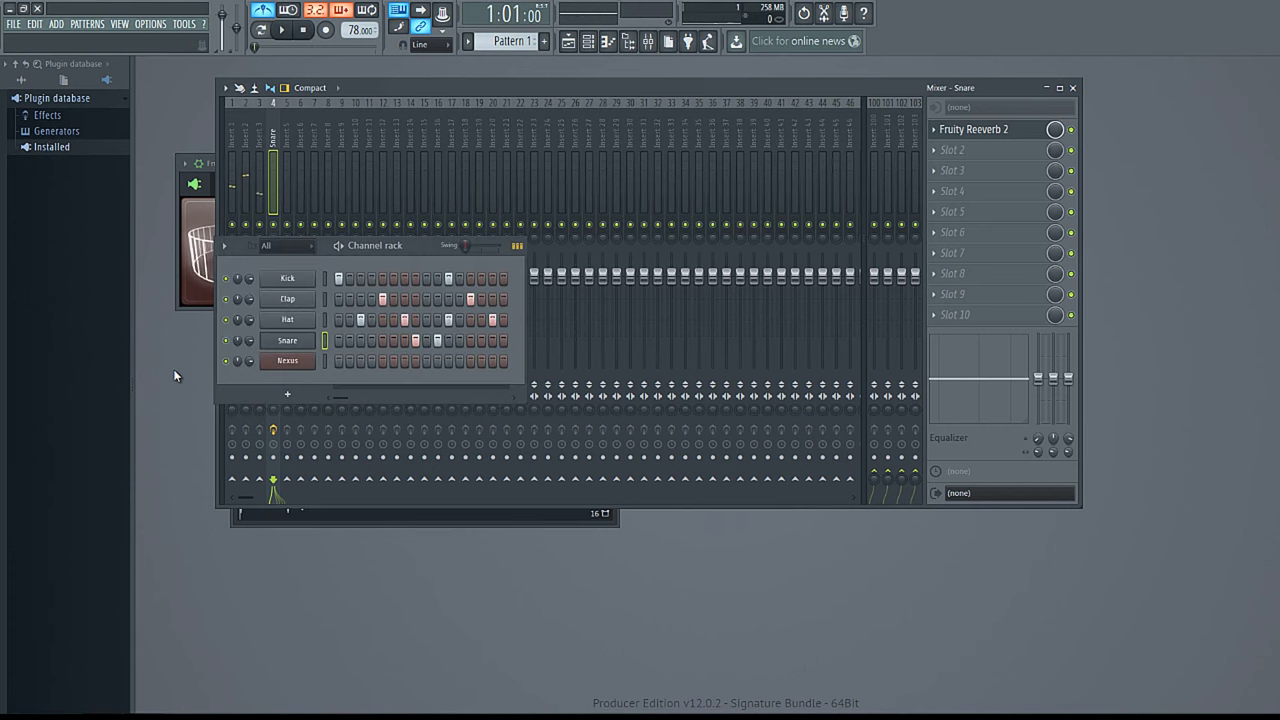
{"action": "left_click", "coordinate": [305, 283]}
{"action": "key", "text": "F6"}
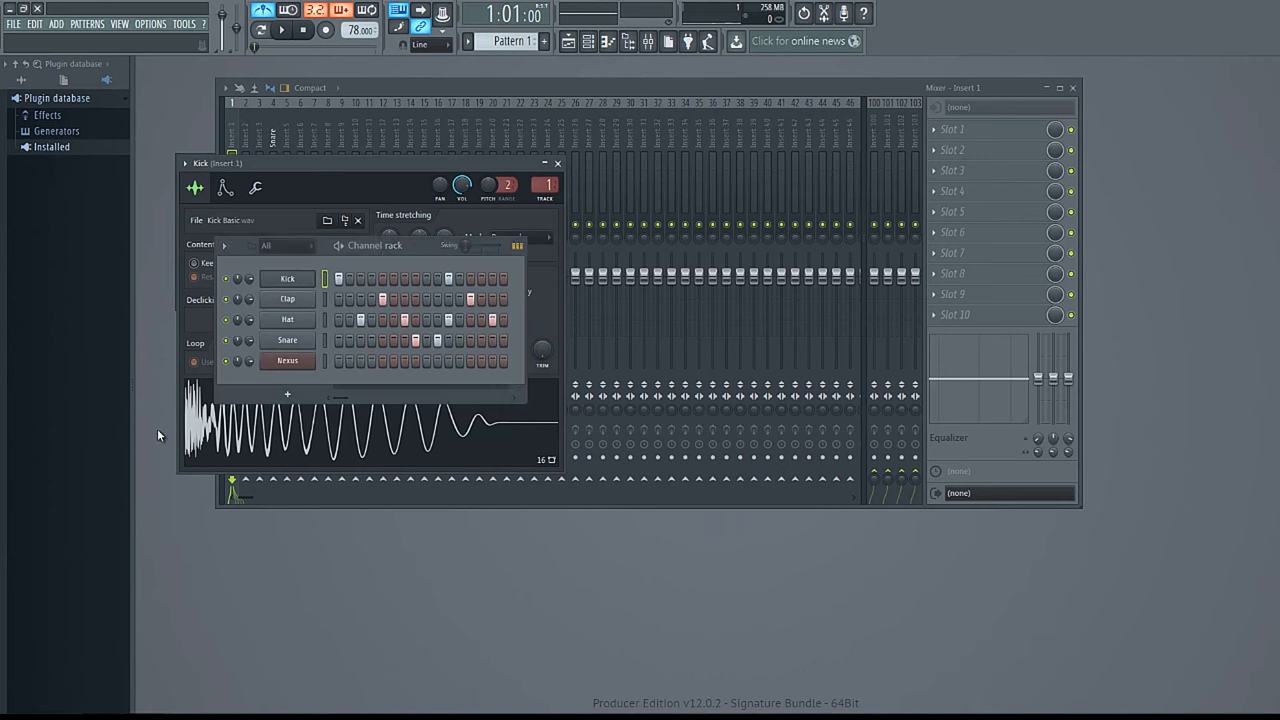
{"action": "left_click", "coordinate": [297, 300]}
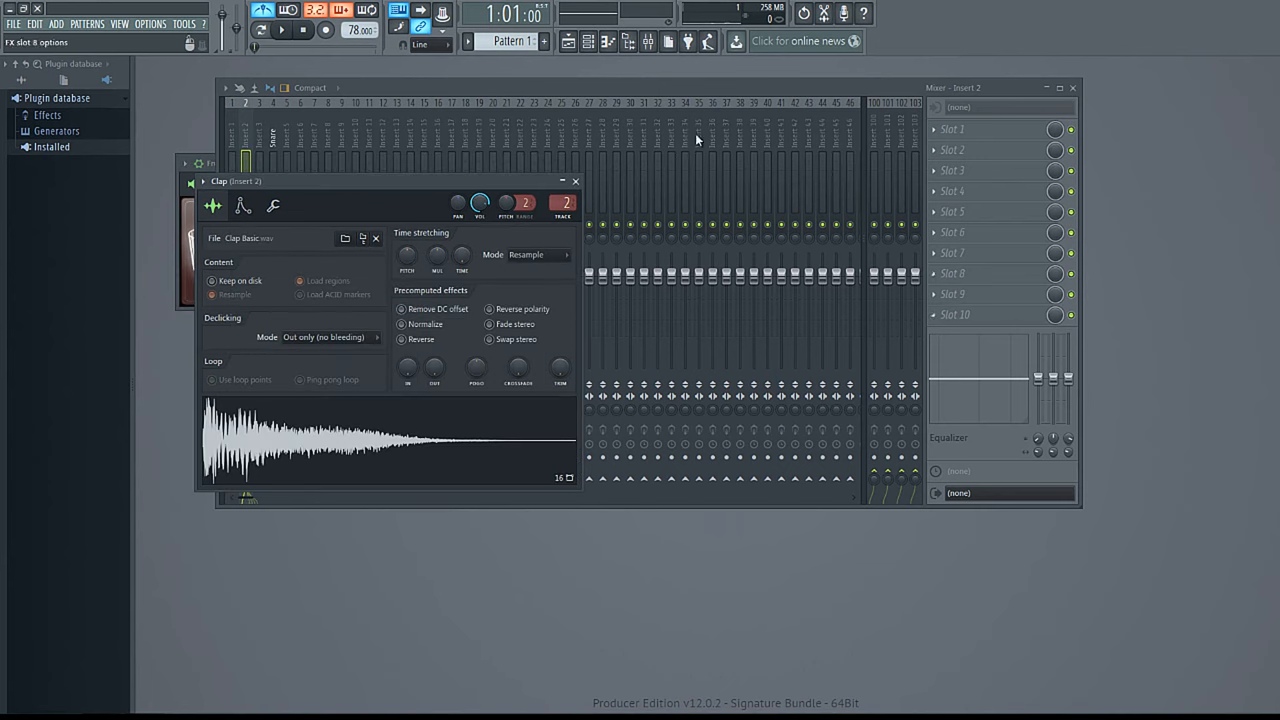
{"action": "left_click", "coordinate": [667, 45]}
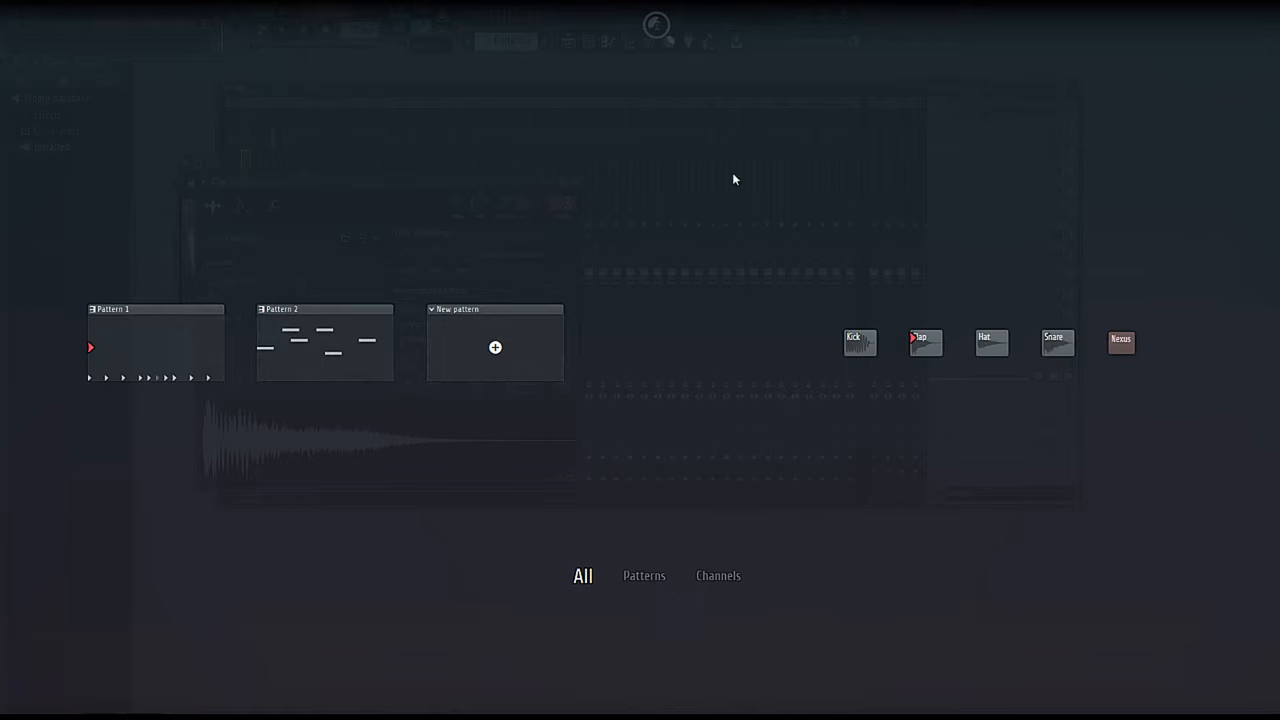
{"action": "left_click", "coordinate": [815, 167]}
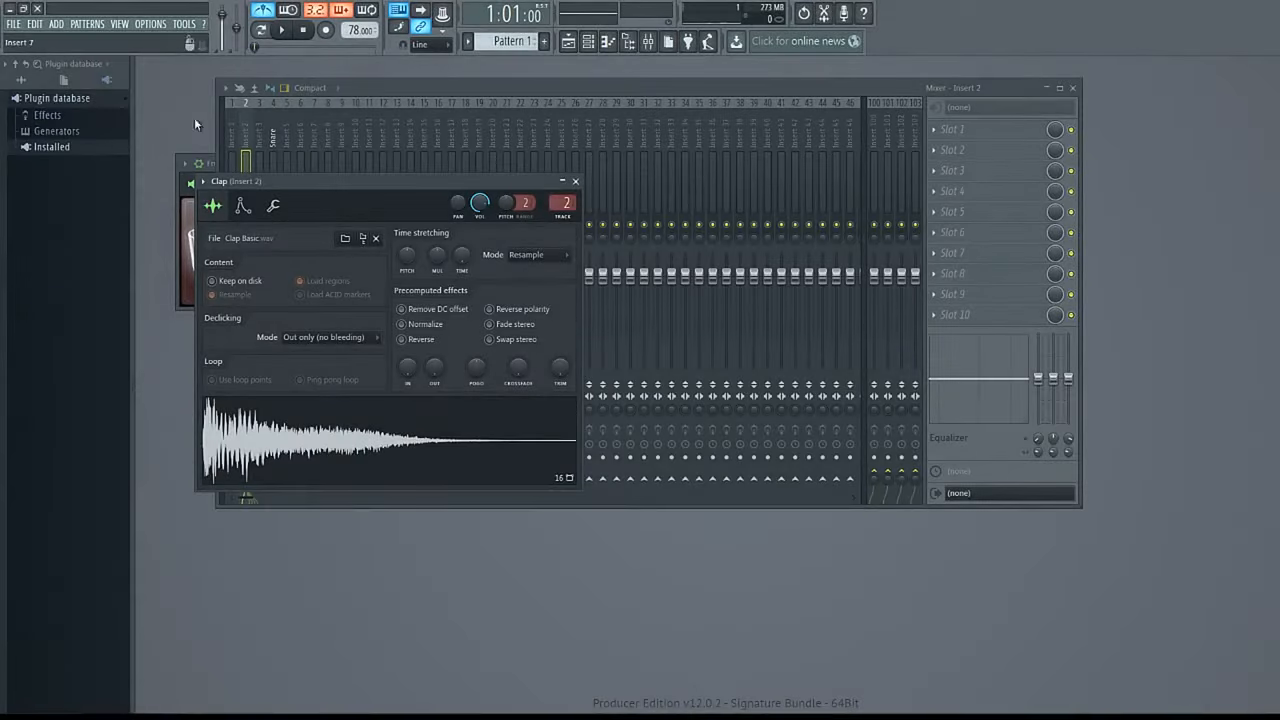
- Expand the current project's History in the browser, revert to its first entry and return to the last one
{"action": "left_click", "coordinate": [64, 81]}
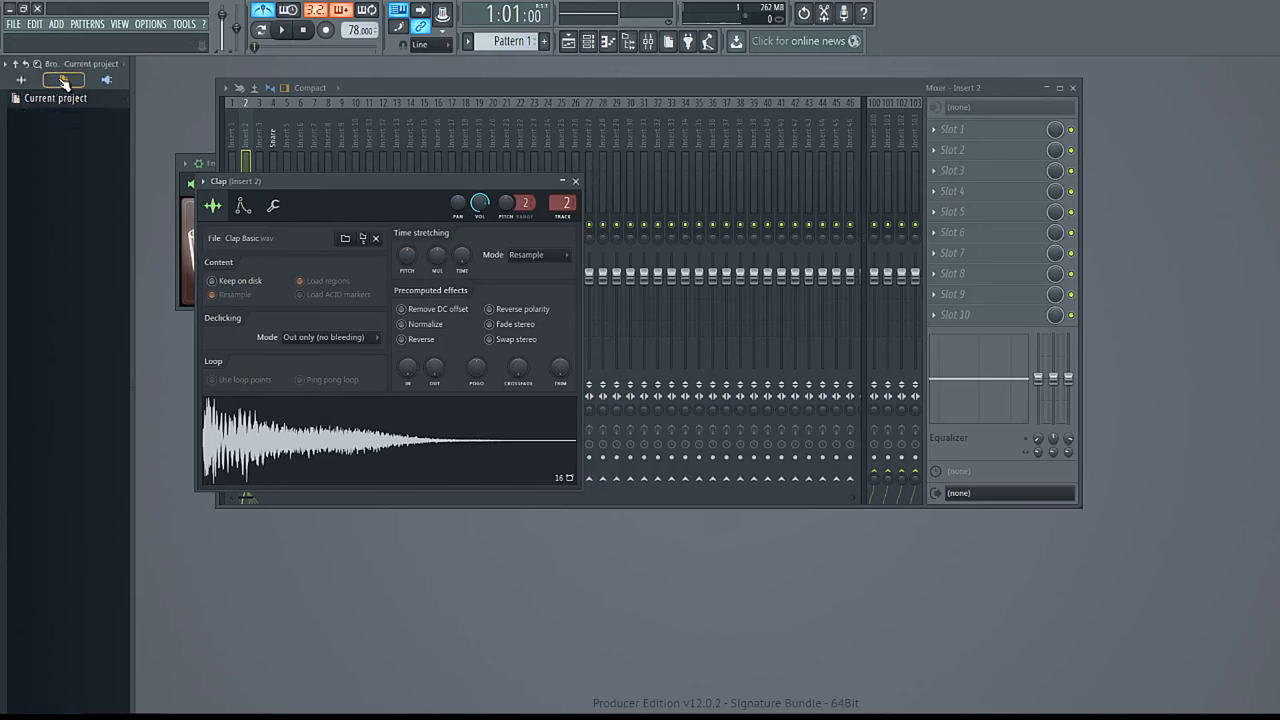
{"action": "left_click", "coordinate": [60, 99]}
{"action": "left_click", "coordinate": [55, 115]}
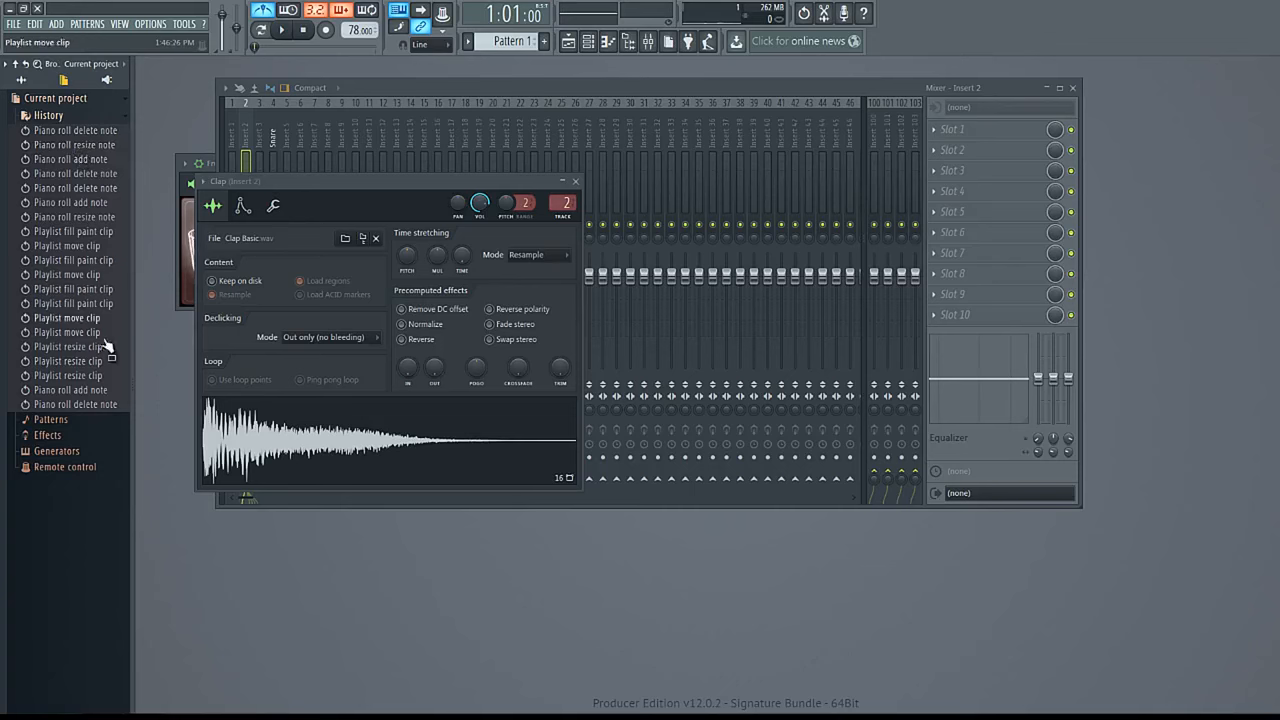
{"action": "left_click", "coordinate": [80, 130]}
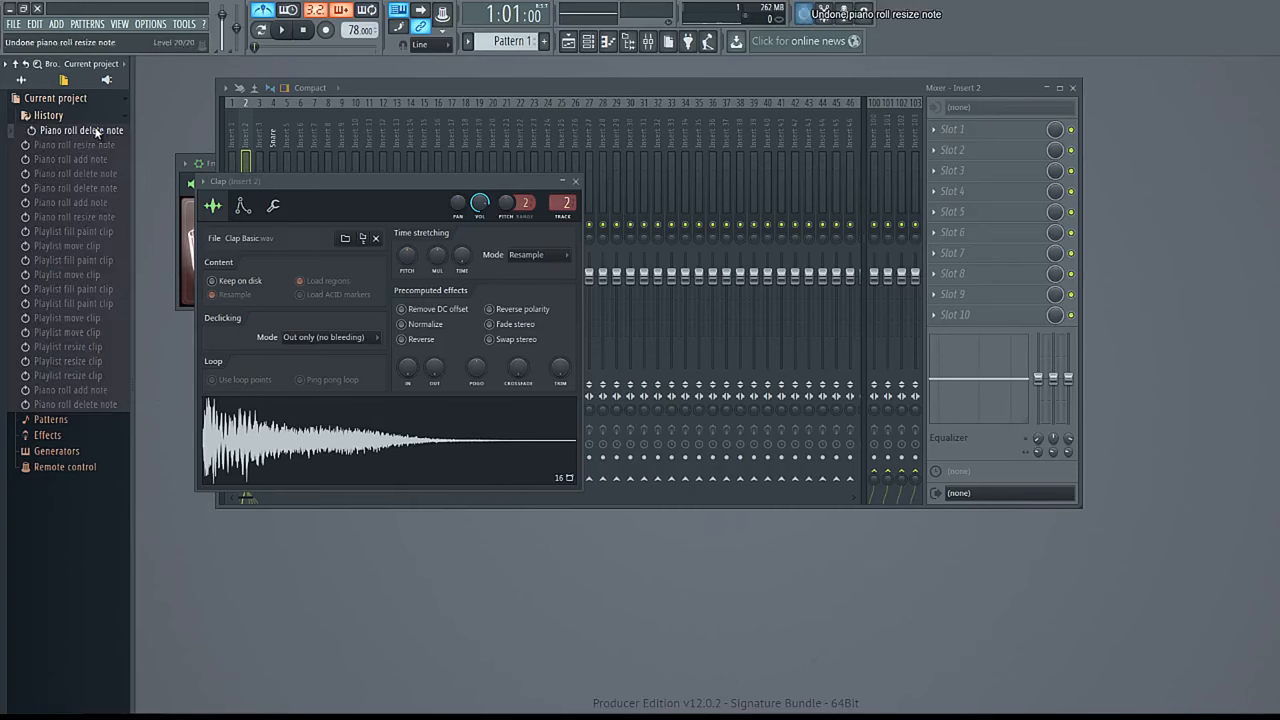
{"action": "left_click", "coordinate": [103, 404]}
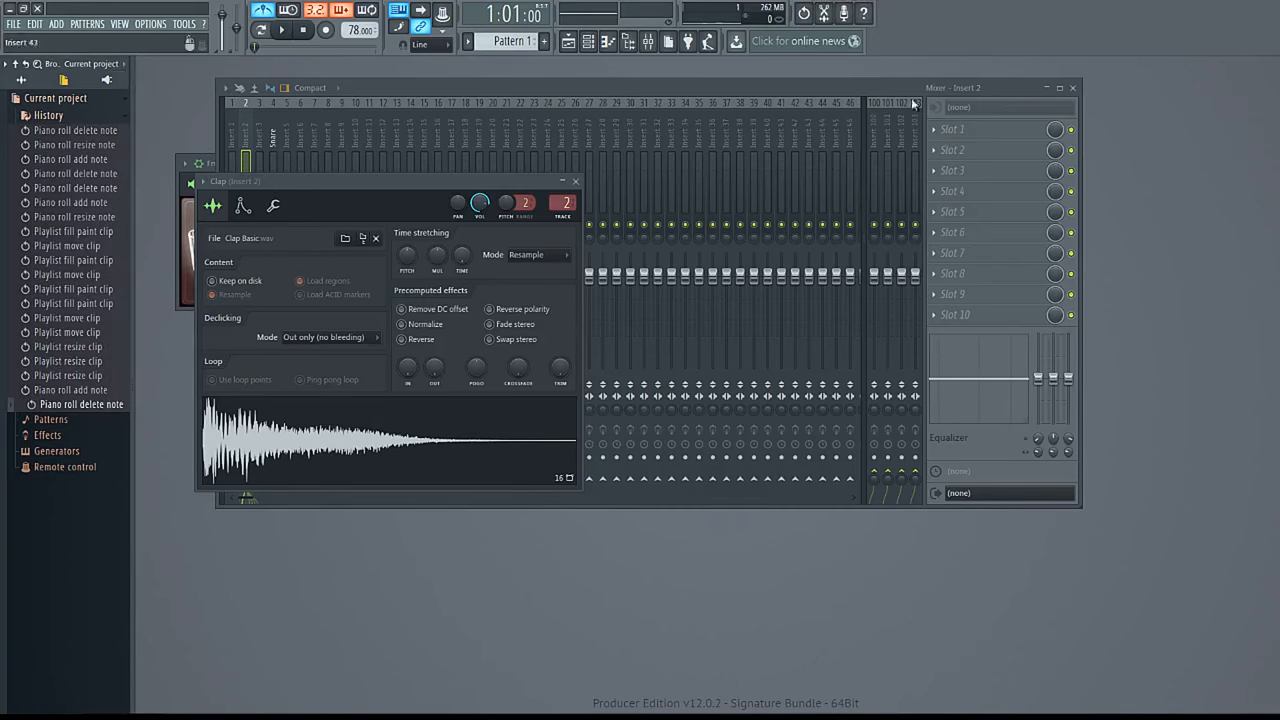
- Open the Kick channel's settings, view its envelope page, and adjust the sample's Out and In fades
{"action": "key", "text": "F6"}
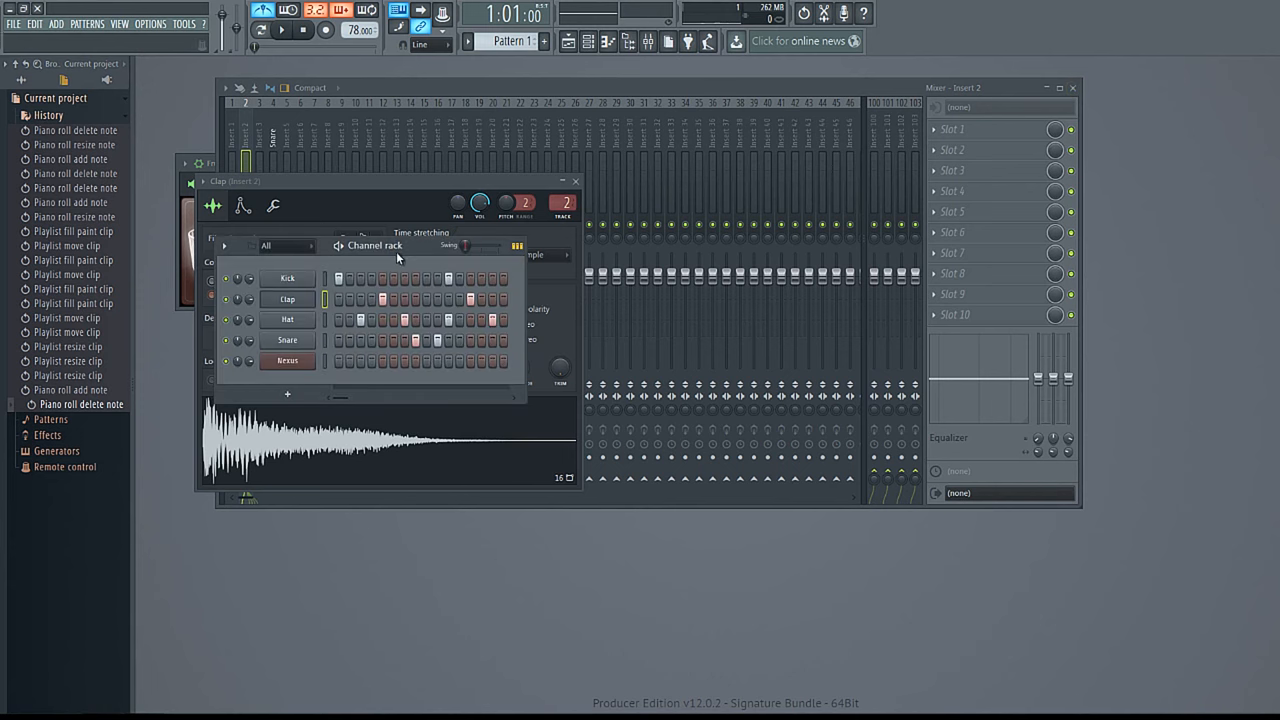
{"action": "left_click", "coordinate": [300, 283]}
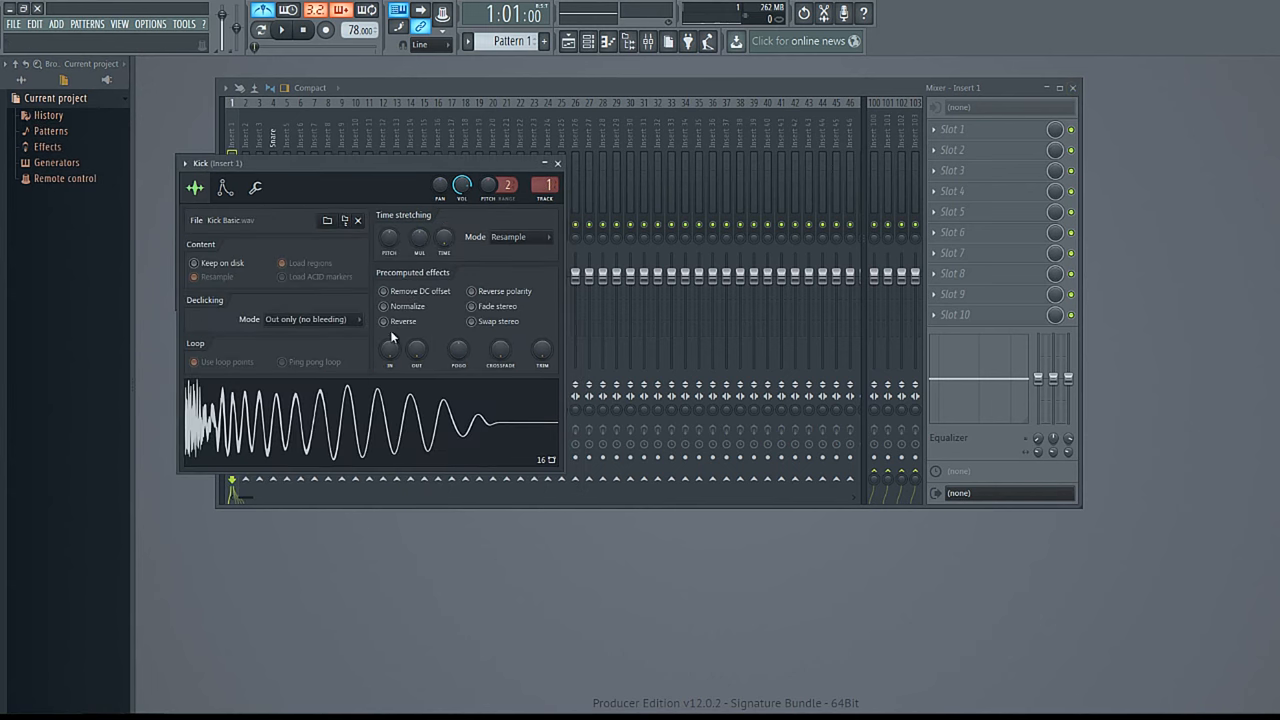
{"action": "left_click", "coordinate": [229, 189]}
{"action": "left_click", "coordinate": [196, 189]}
{"action": "left_click_drag", "start_coordinate": [417, 350], "coordinate": [477, 493]}
{"action": "mouse_move", "coordinate": [389, 353]}
{"action": "left_mouse_down"}
{"action": "mouse_move", "coordinate": [390, 292]}
{"action": "mouse_move", "coordinate": [419, 383]}
{"action": "left_mouse_up"}
- In the Kick channel's miscellaneous settings, raise and reset the volume multiplier and set the arpeggiator direction to up
{"action": "left_click", "coordinate": [225, 187]}
{"action": "left_click", "coordinate": [255, 187]}
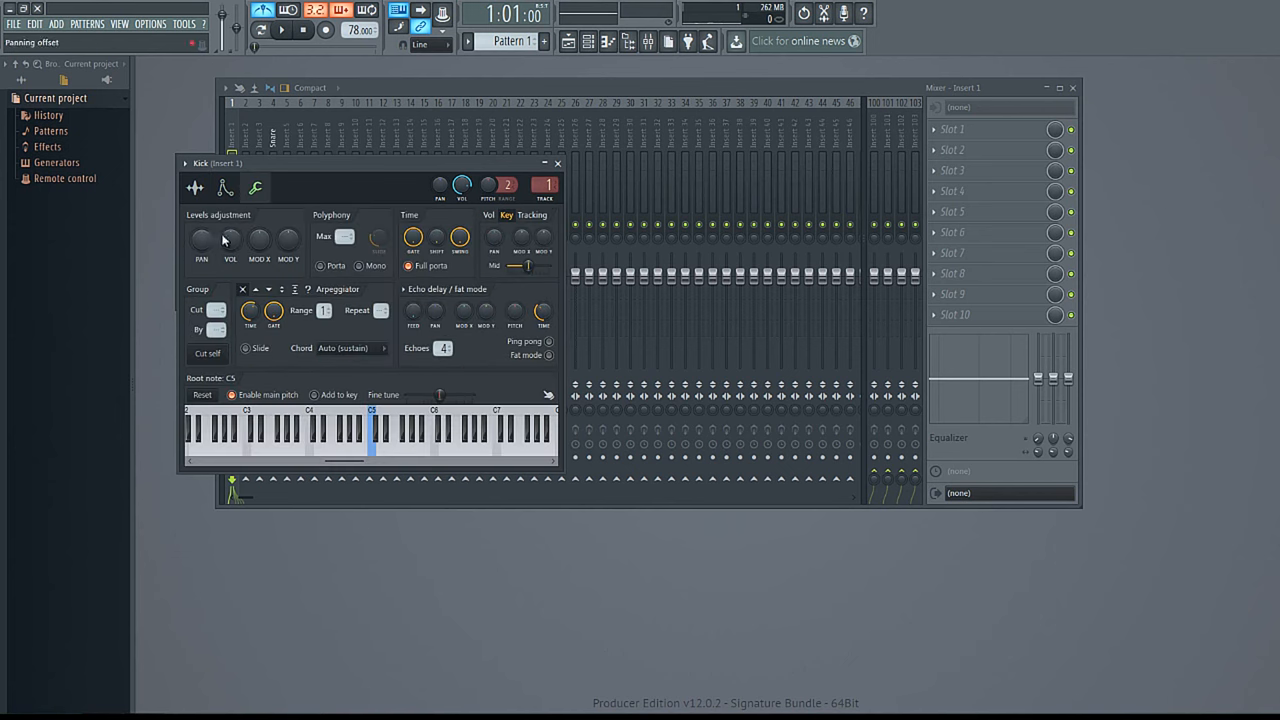
{"action": "left_click_drag", "start_coordinate": [224, 240], "coordinate": [226, 168]}
{"action": "right_click", "coordinate": [228, 240]}
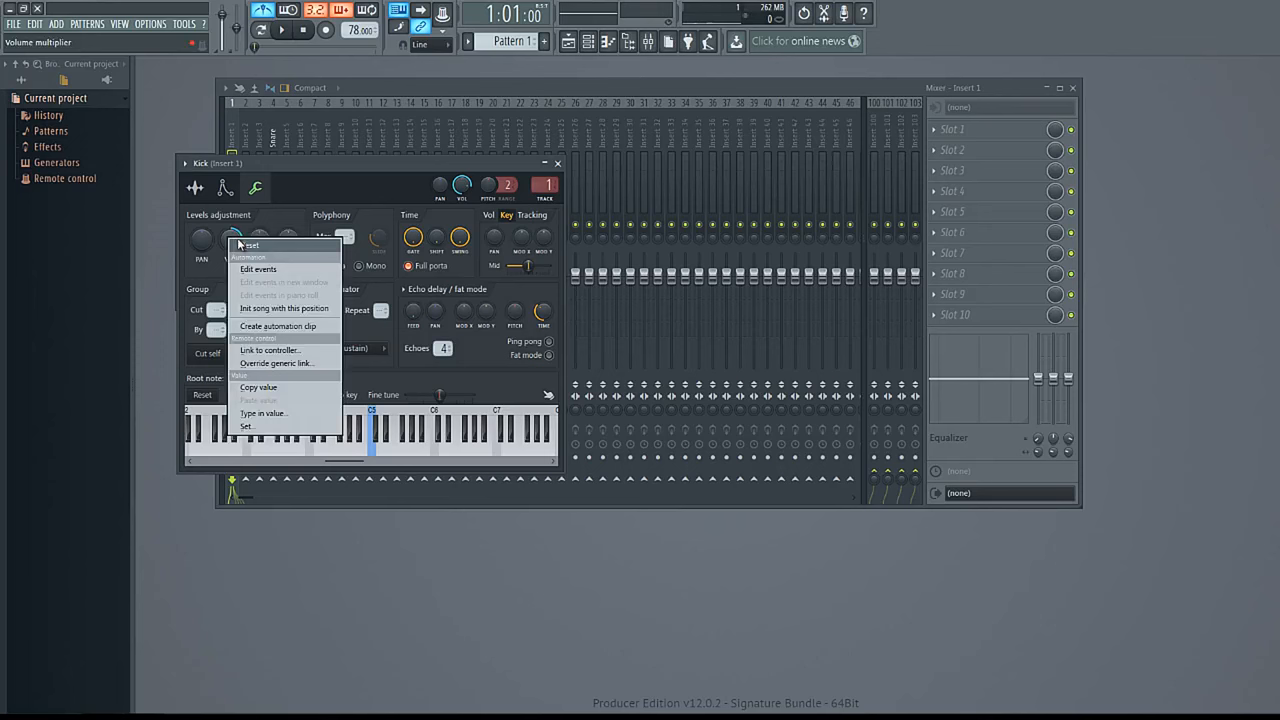
{"action": "left_click", "coordinate": [342, 321]}
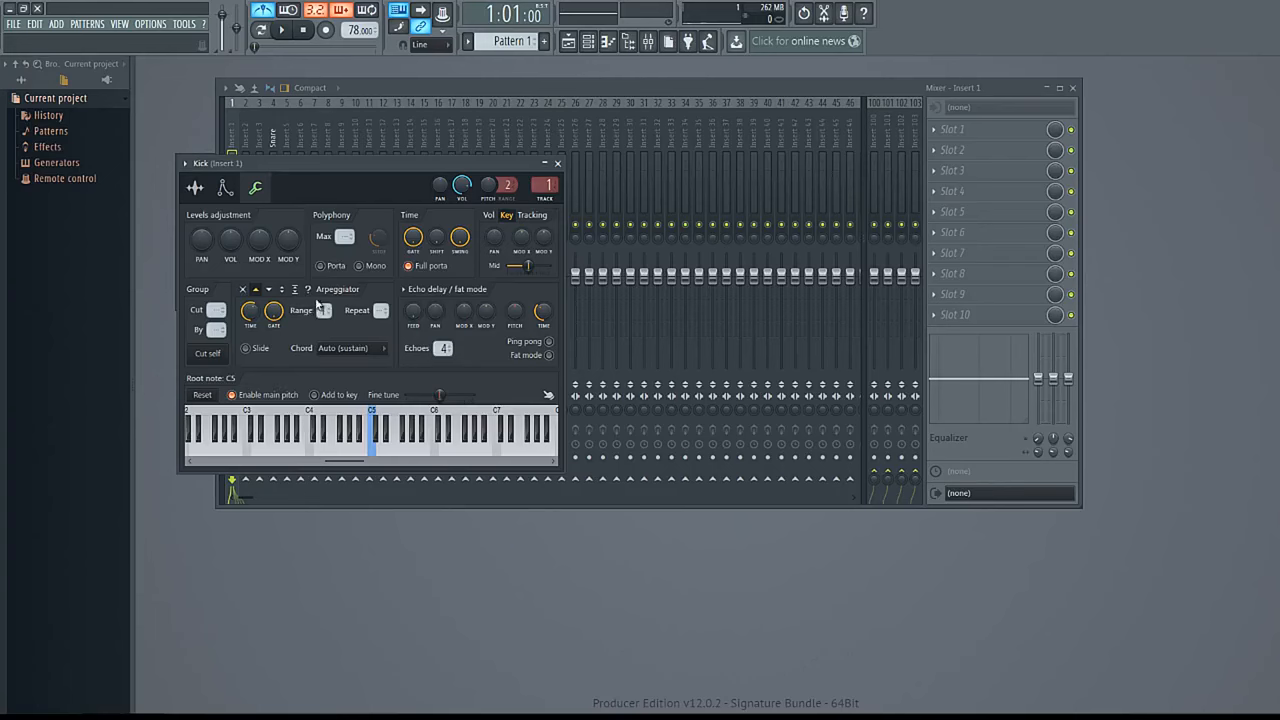
- Open the Nexus channel, view its VST wrapper settings, and set its arpeggiator direction to up
{"action": "key", "text": "F6"}
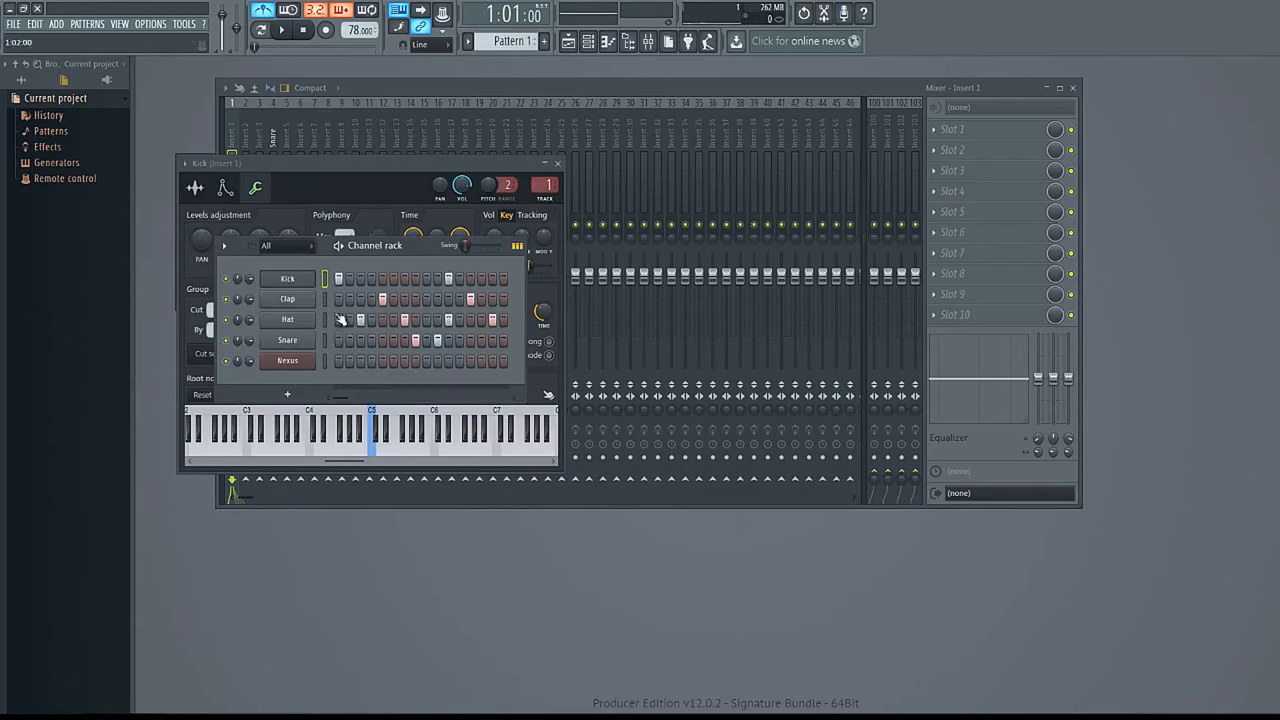
{"action": "left_click", "coordinate": [322, 360]}
{"action": "left_click", "coordinate": [299, 364]}
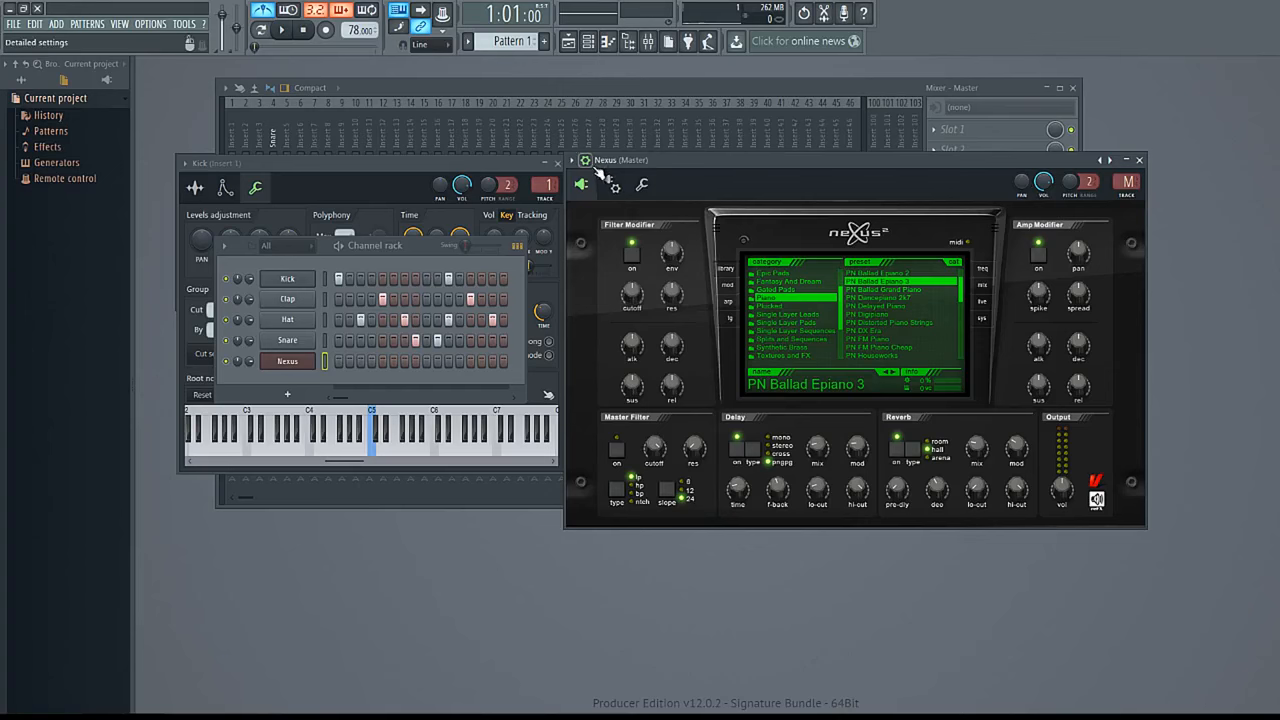
{"action": "left_click", "coordinate": [642, 185]}
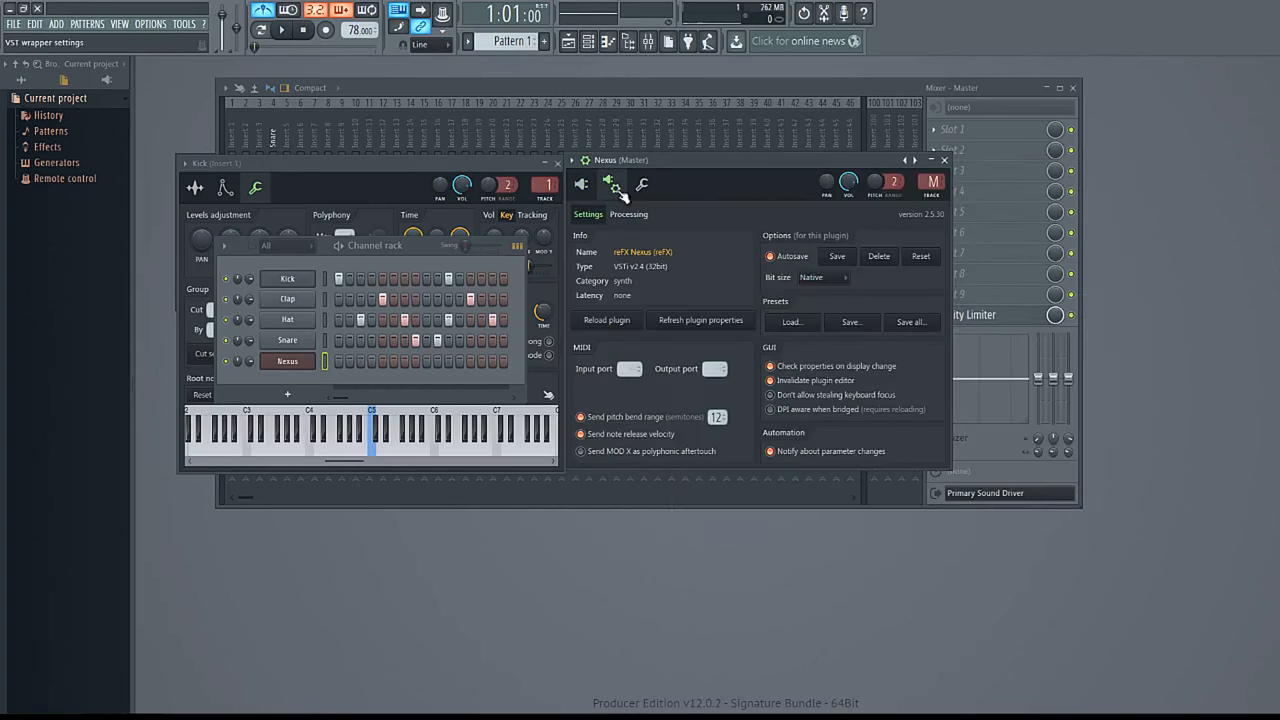
{"action": "left_click", "coordinate": [643, 190]}
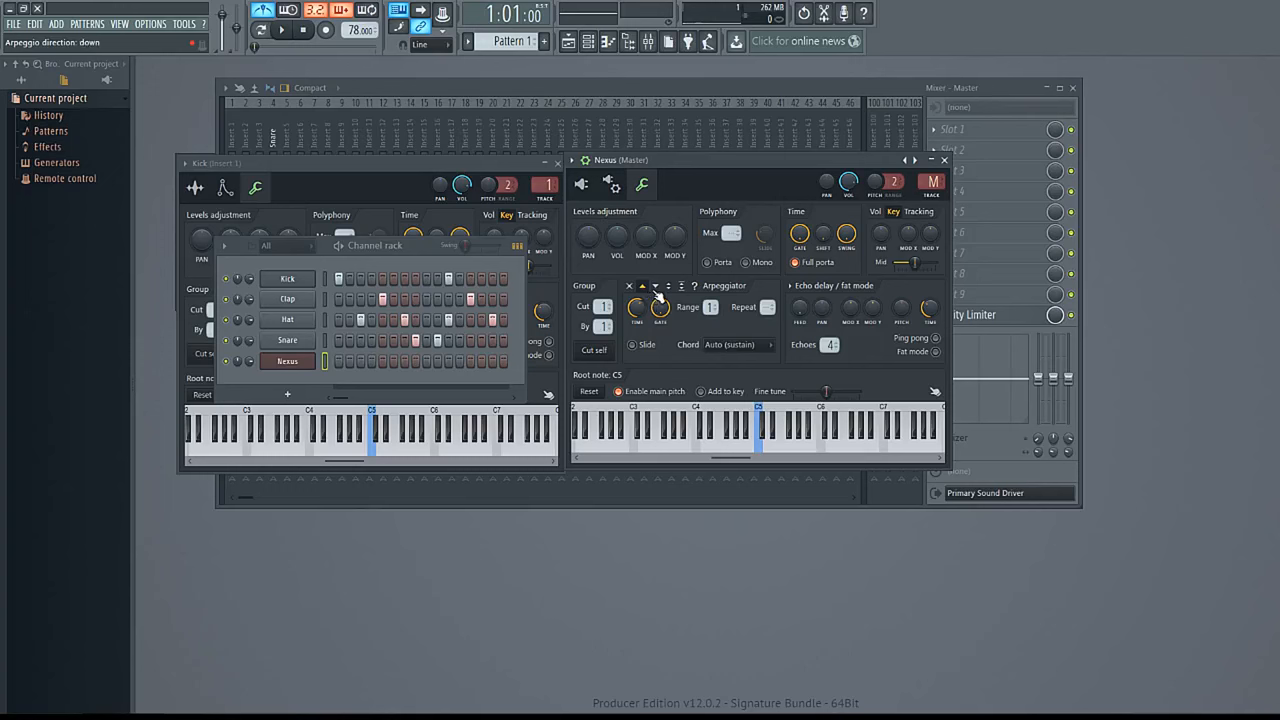
- Preview a note on the Nexus keyboard, switch to Pattern 2 and play its arpeggiated melody
{"action": "left_click", "coordinate": [767, 440]}
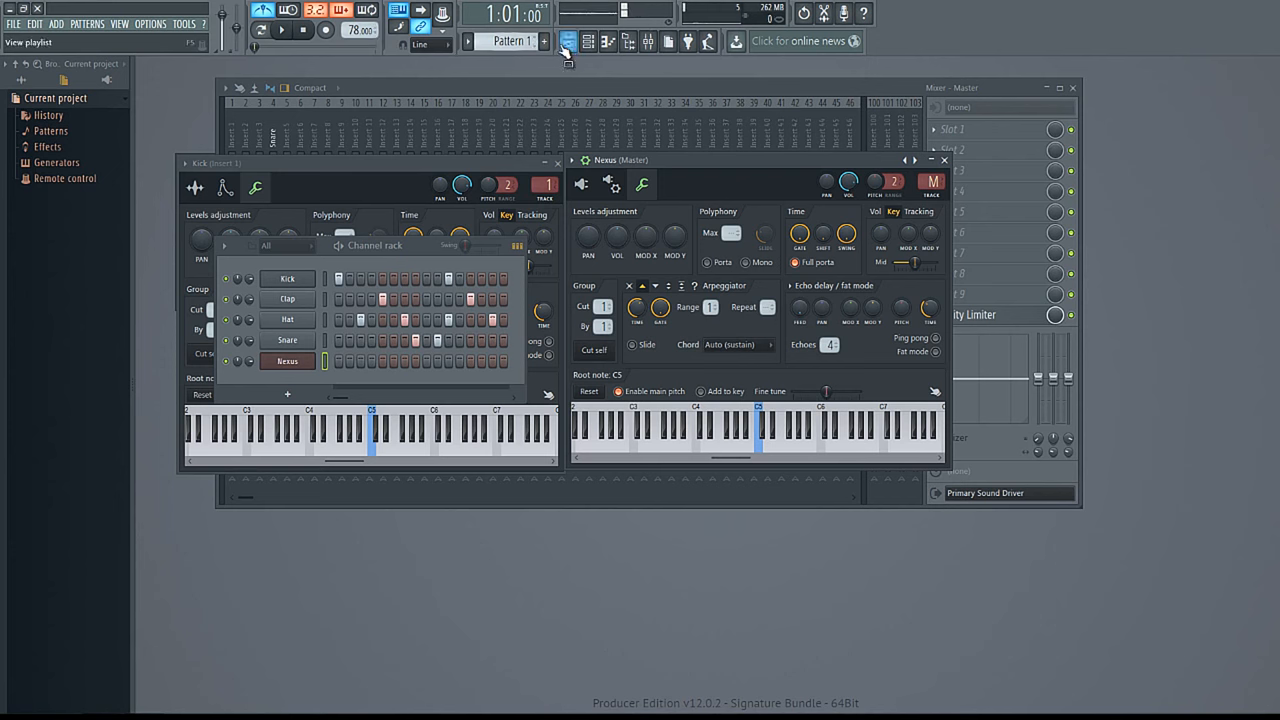
{"action": "scroll", "coordinate": [512, 41], "scroll_direction": "down", "scroll_amount": 1}
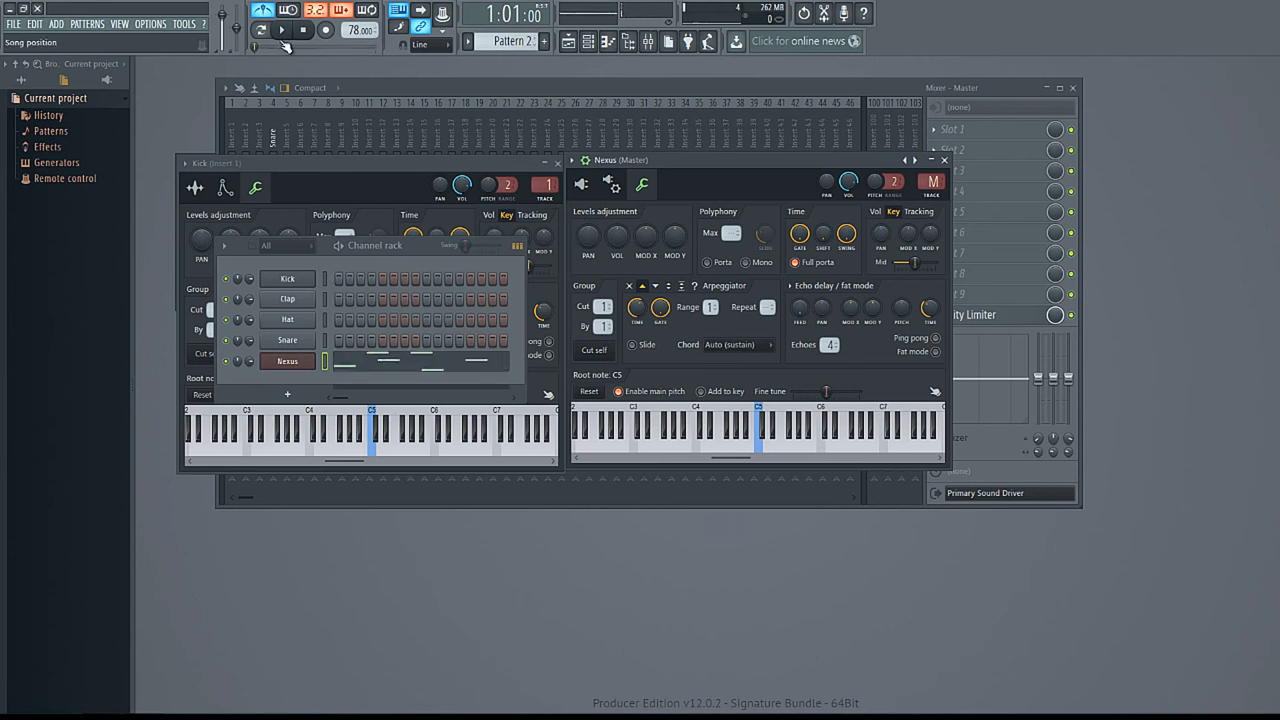
{"action": "key", "text": "space"}
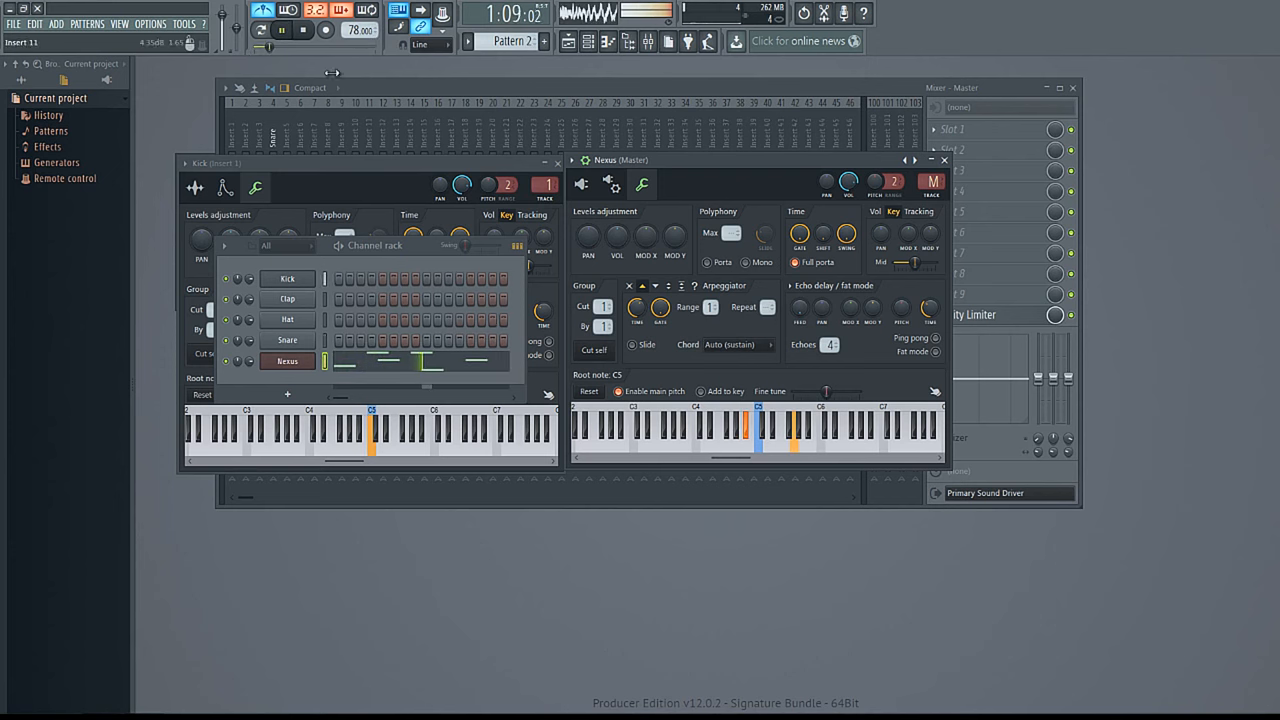
- Stop playback, return to the Kick channel's settings and bring the channel rack back into view
{"action": "left_click", "coordinate": [303, 30]}
{"action": "left_click", "coordinate": [287, 279]}
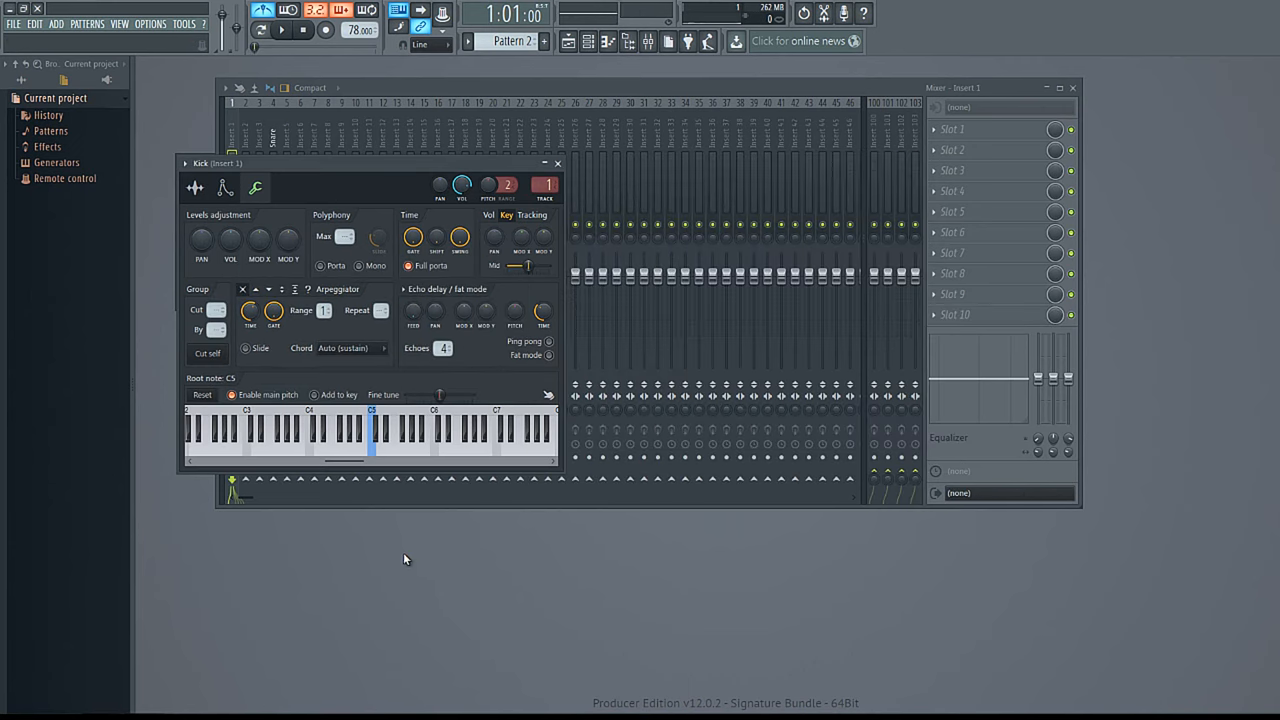
{"action": "left_click", "coordinate": [338, 348]}
{"action": "left_click", "coordinate": [286, 353]}
{"action": "key", "text": "F6"}
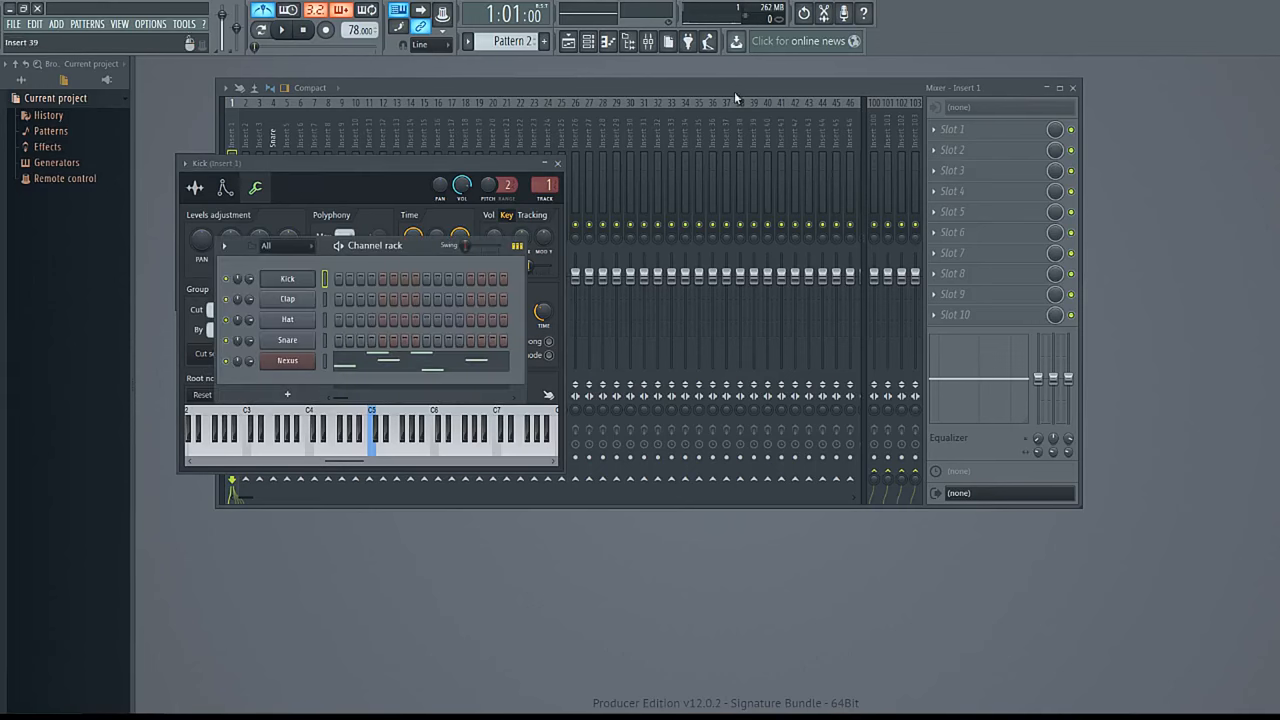
- View the tempo tapper, close the mixer, and hide the tempo tapper again
{"action": "left_click", "coordinate": [709, 42]}
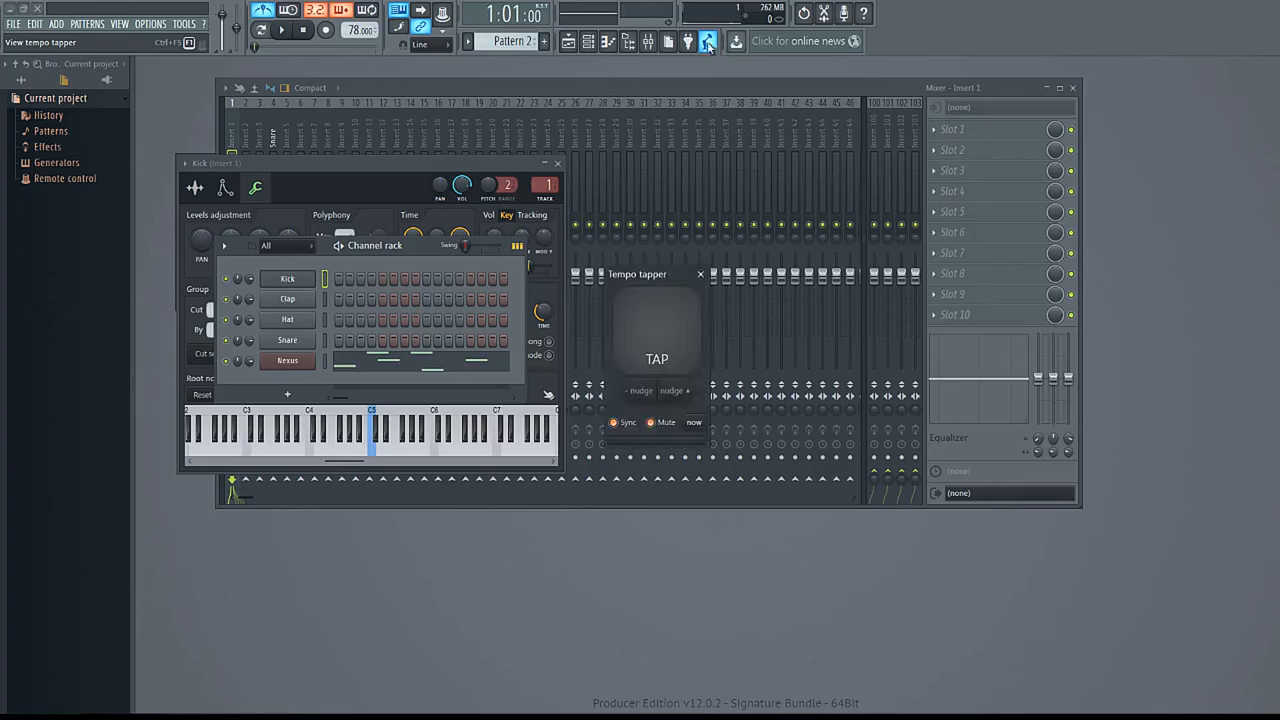
{"action": "left_click", "coordinate": [700, 274]}
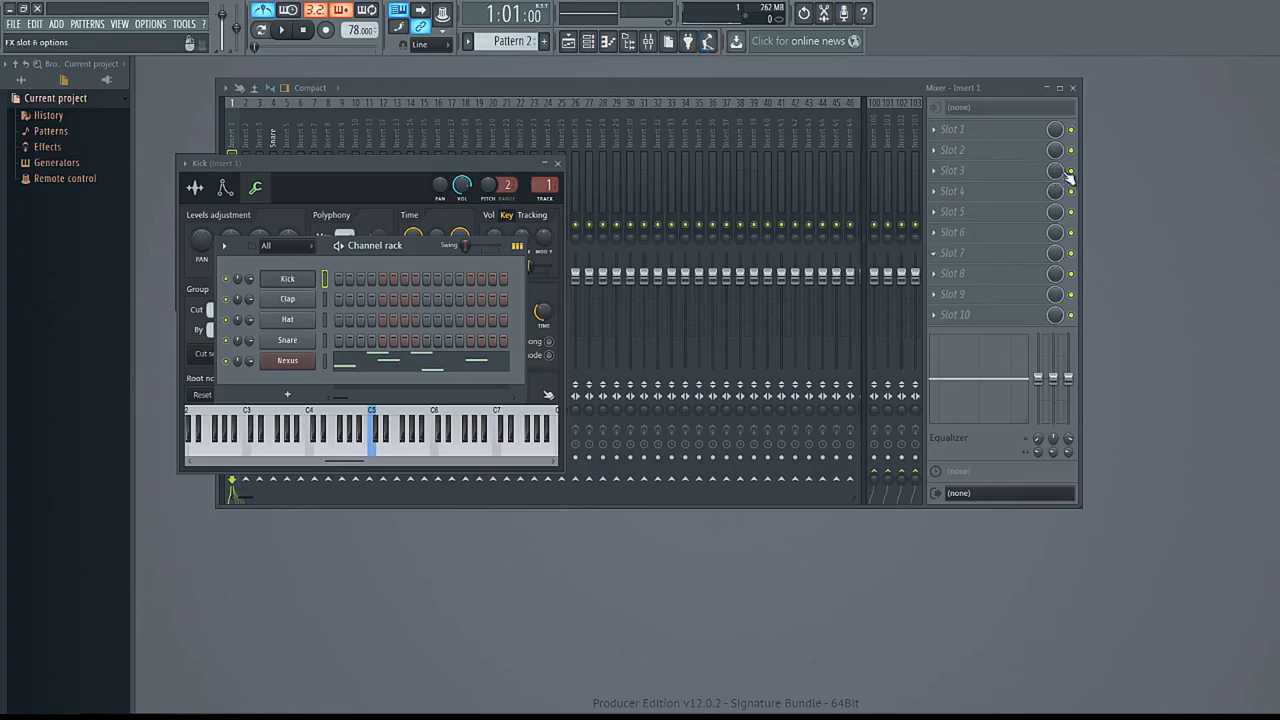
{"action": "left_click", "coordinate": [1073, 88]}
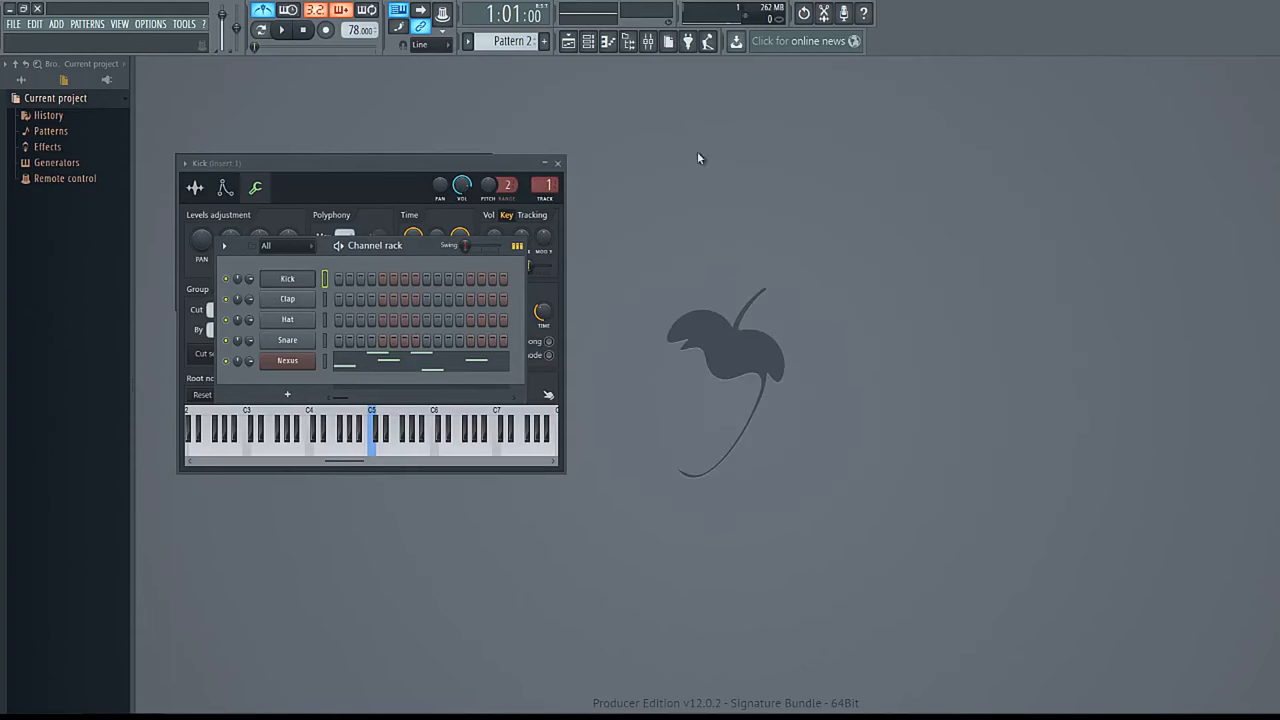
{"action": "left_click", "coordinate": [707, 41]}
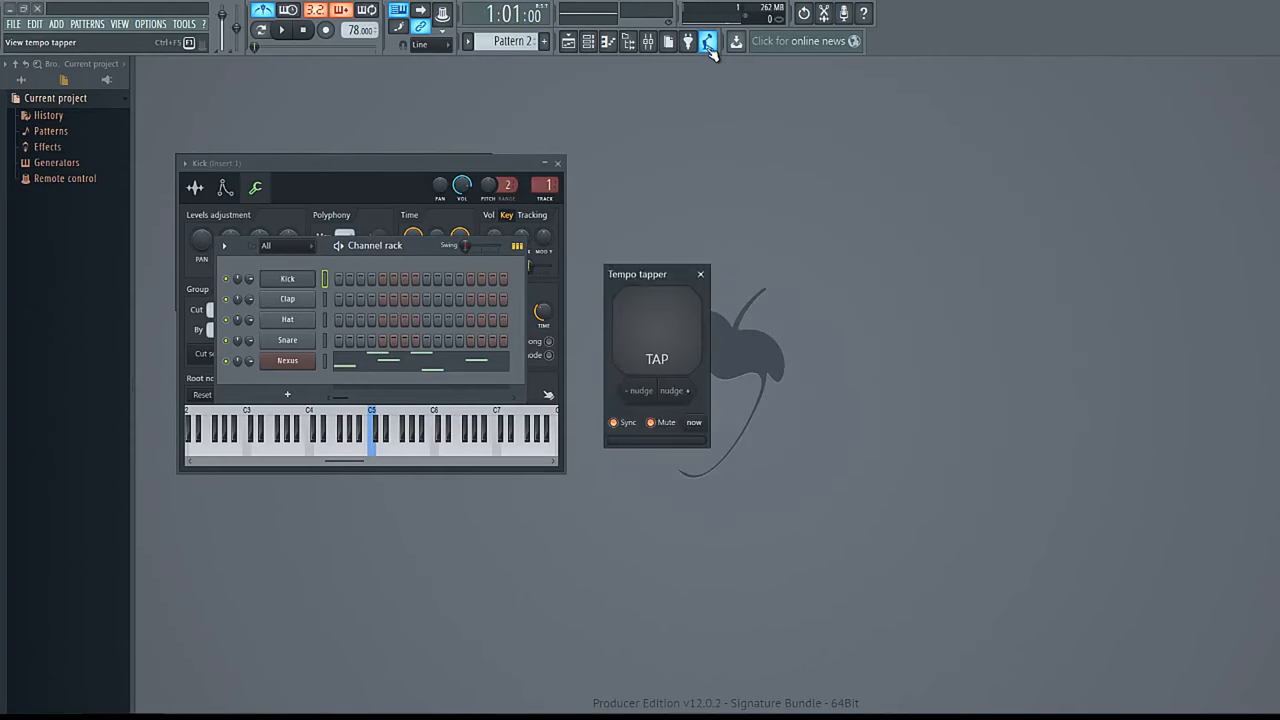
{"action": "left_click", "coordinate": [707, 41]}
- Enable the Akai MAX49 as an input device in the MIDI settings and close the settings
{"action": "left_click", "coordinate": [150, 23]}
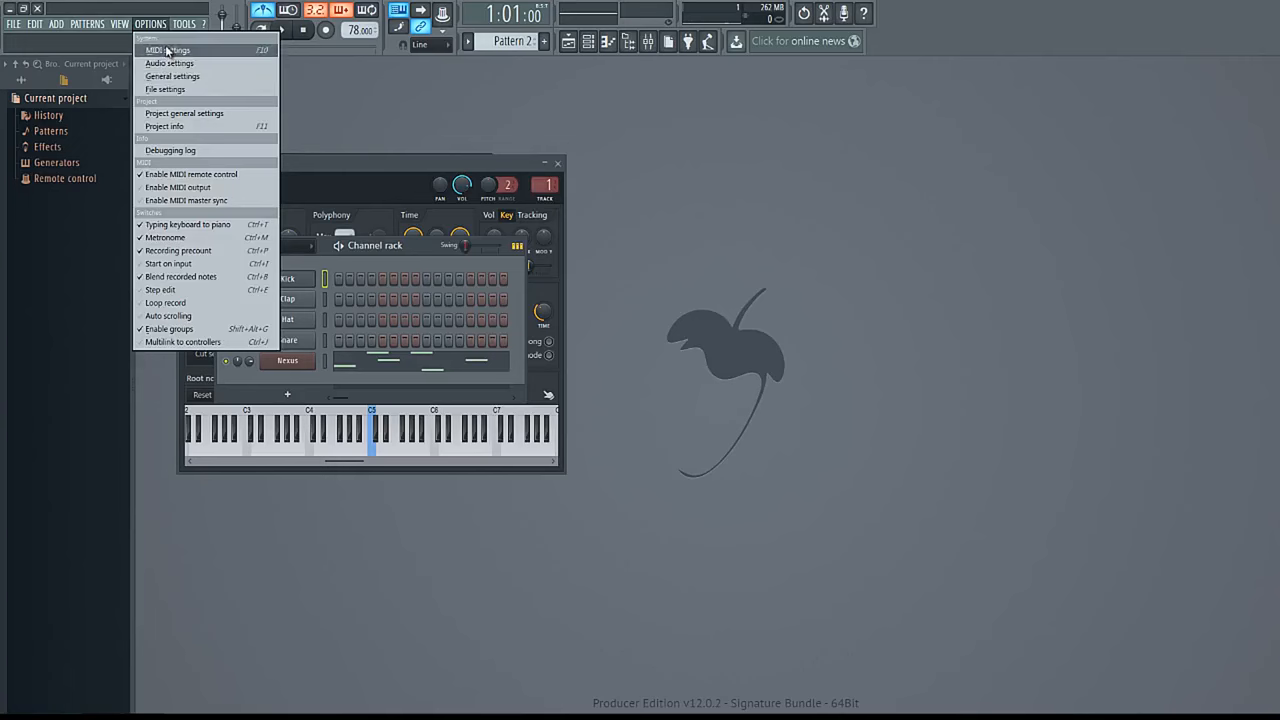
{"action": "left_click", "coordinate": [168, 50]}
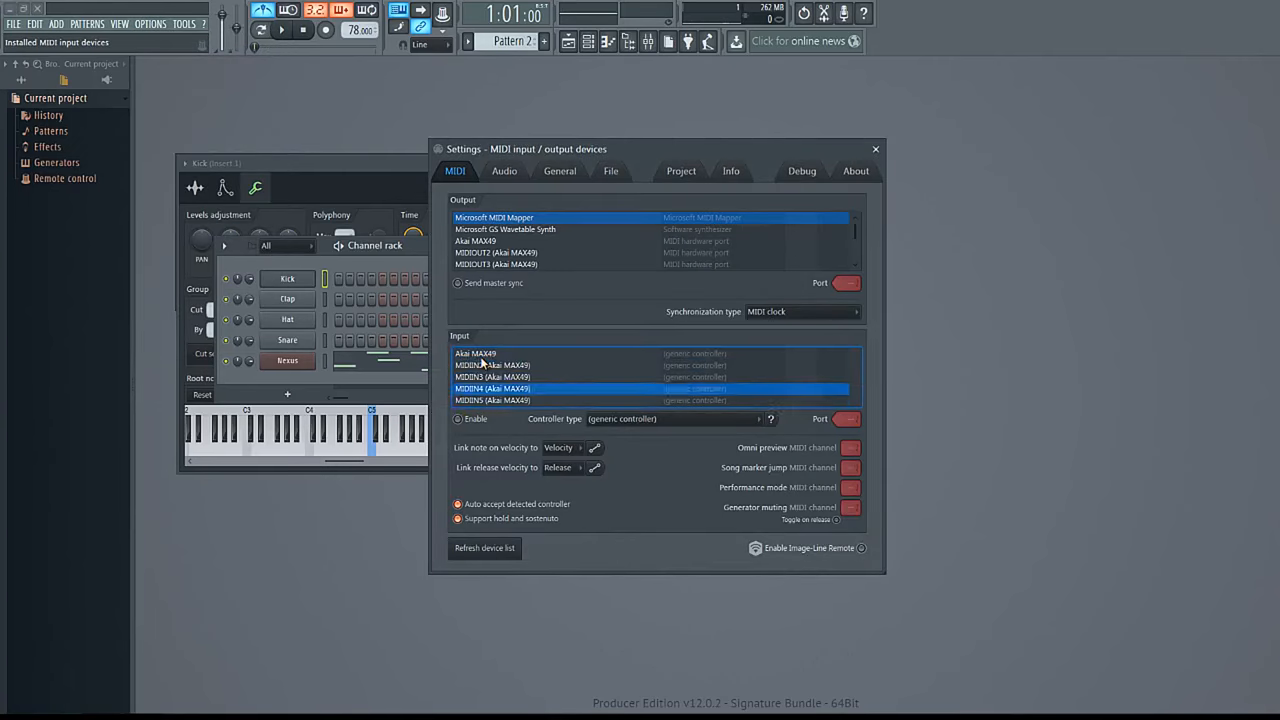
{"action": "left_click", "coordinate": [459, 420]}
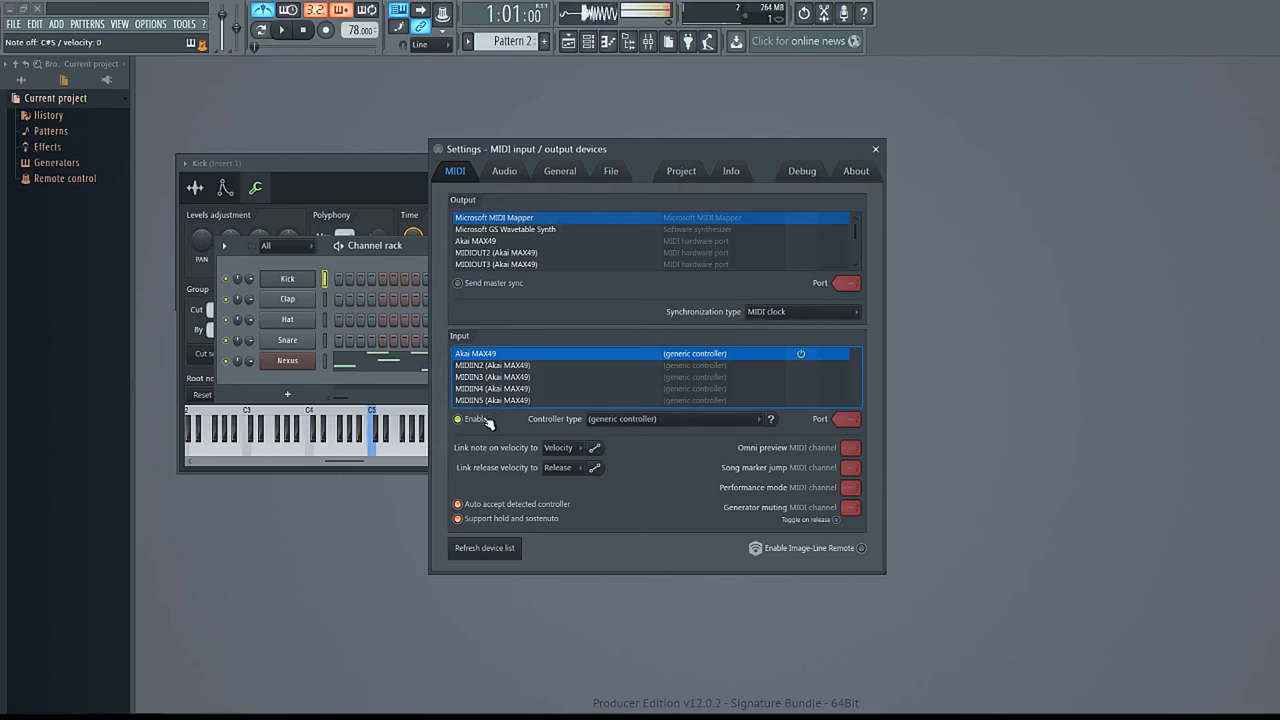
{"action": "left_click", "coordinate": [874, 150]}
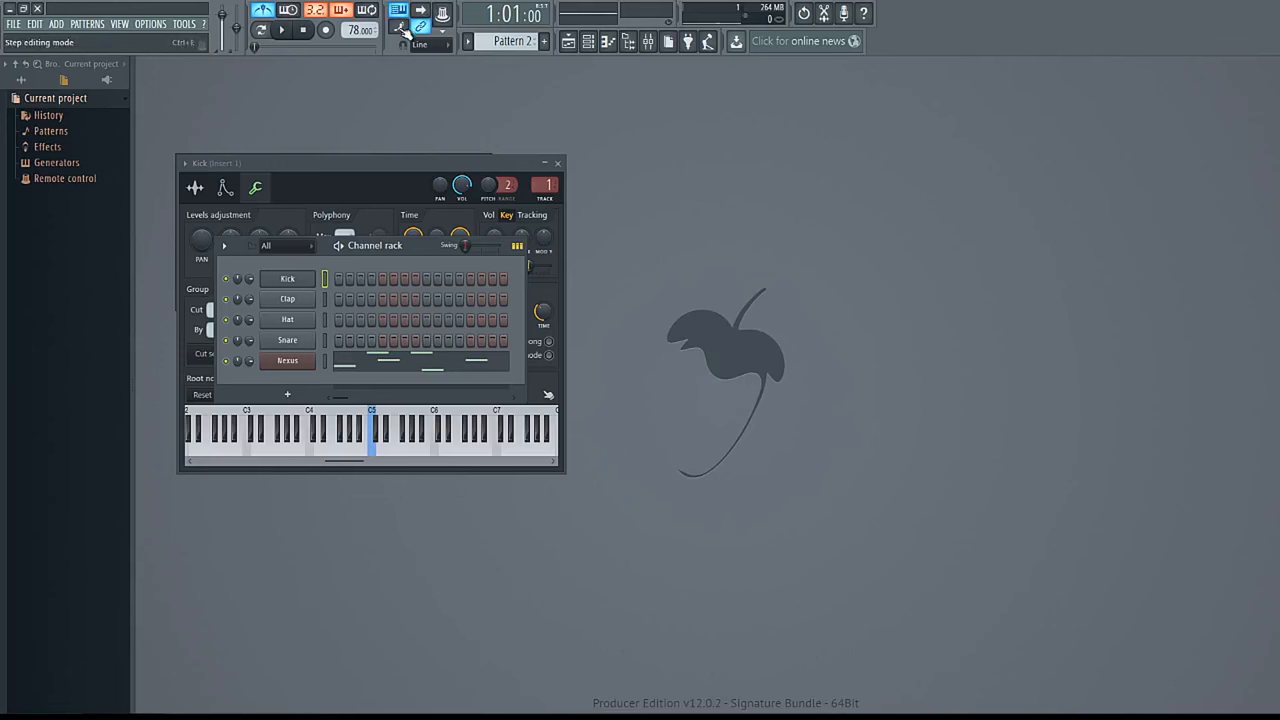
- Arm recording and clear the Nexus channel's existing notes in Pattern 2
{"action": "left_click", "coordinate": [326, 30]}
{"action": "left_click", "coordinate": [677, 471]}
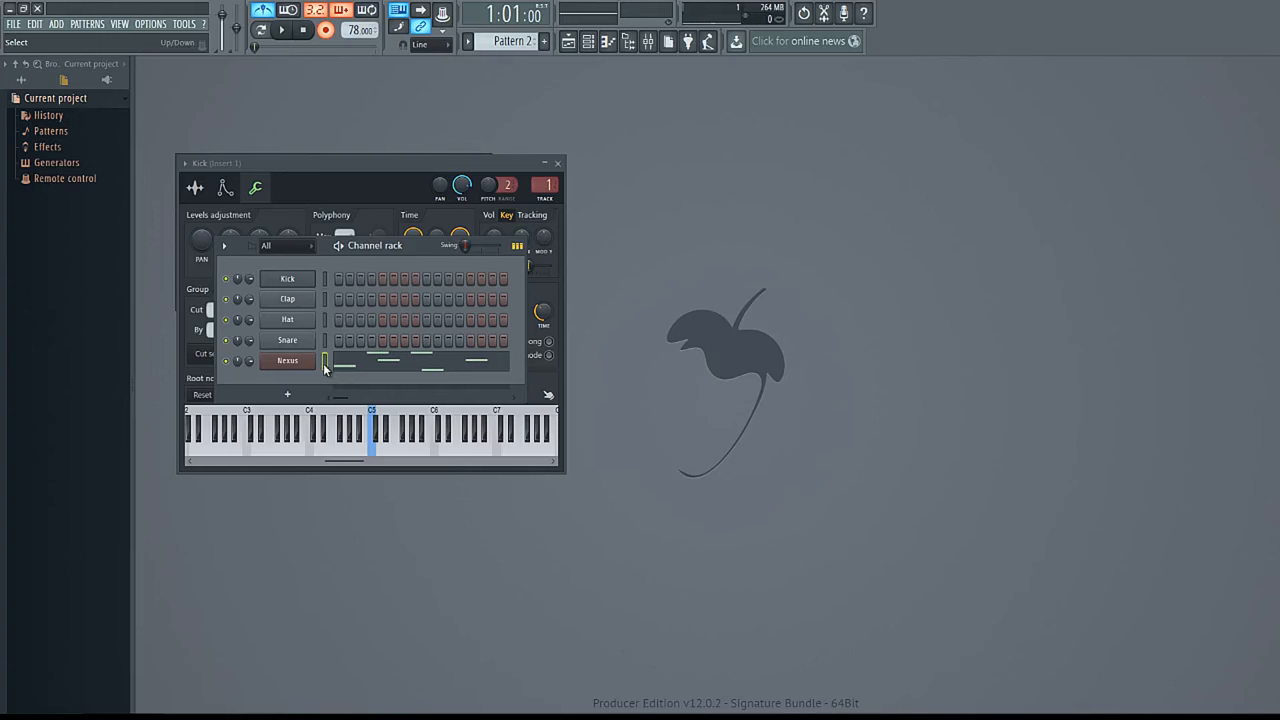
{"action": "key", "text": "ctrl+z"}
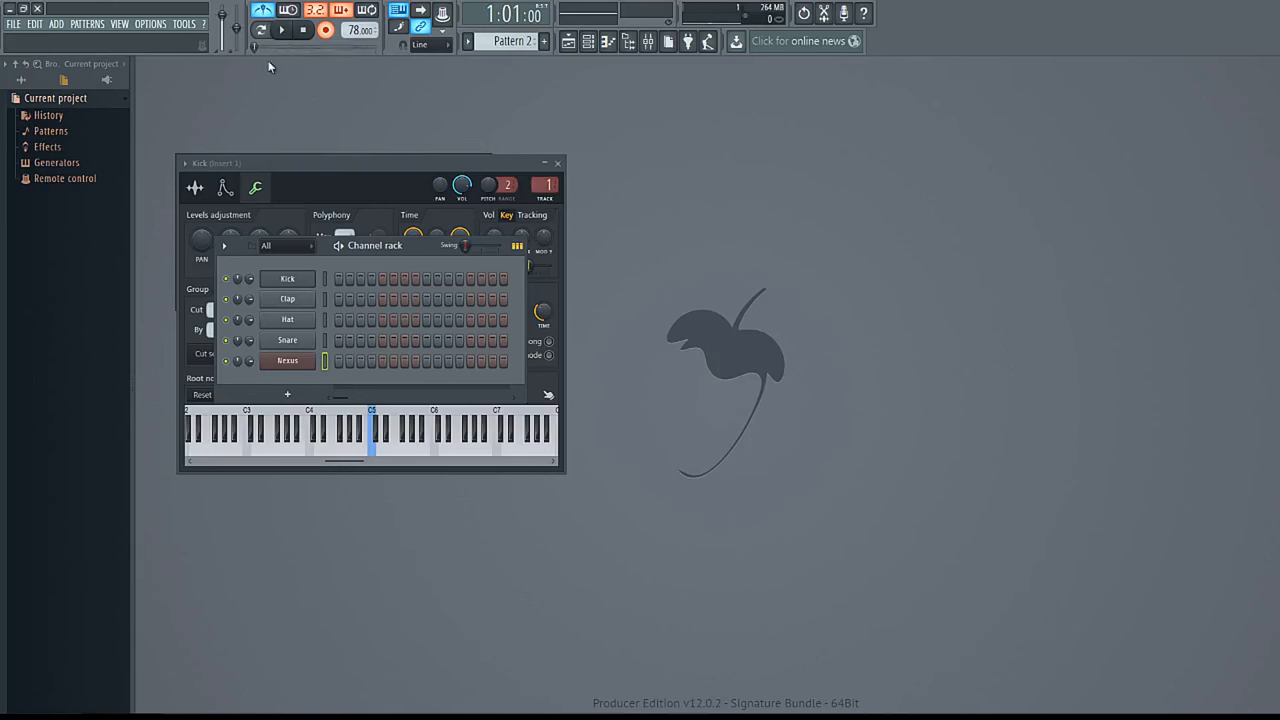
- Record a short five-note Nexus melody into Pattern 2, disarm recording and play the take back
{"action": "left_click", "coordinate": [283, 31]}
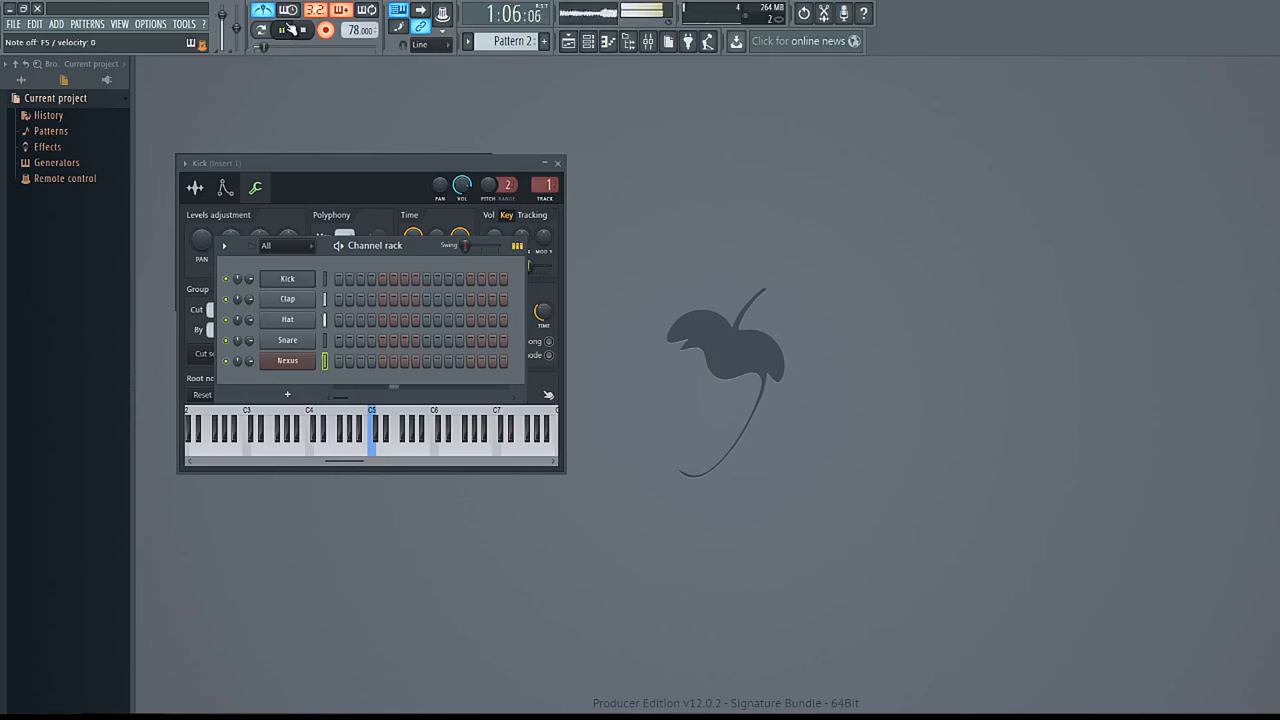
{"action": "left_click", "coordinate": [304, 31]}
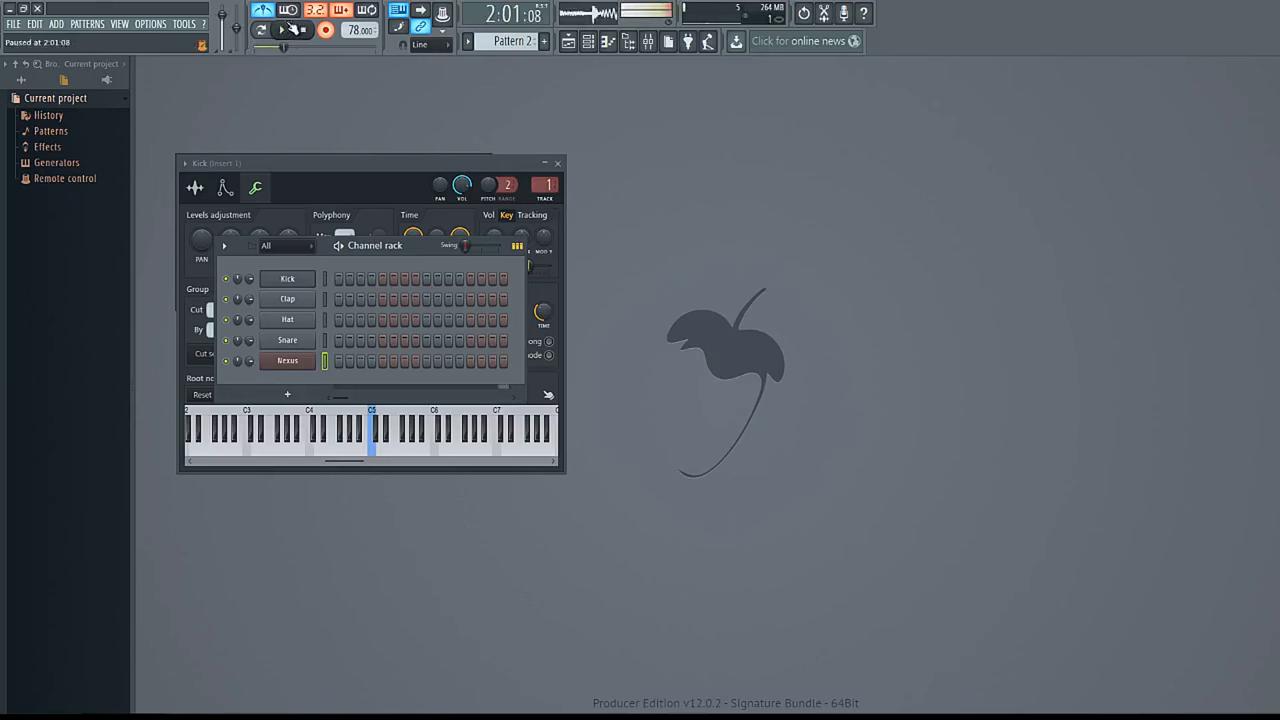
{"action": "left_click", "coordinate": [306, 31]}
{"action": "left_click", "coordinate": [325, 30]}
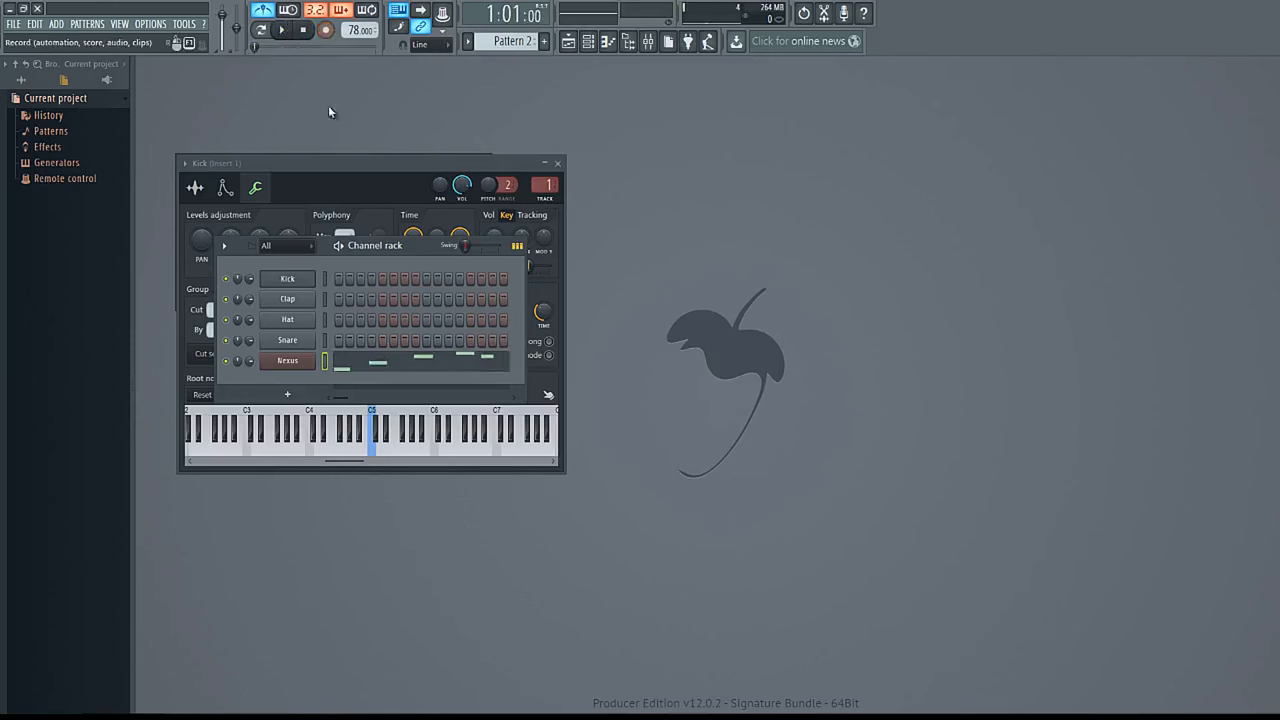
{"action": "left_click", "coordinate": [282, 31]}
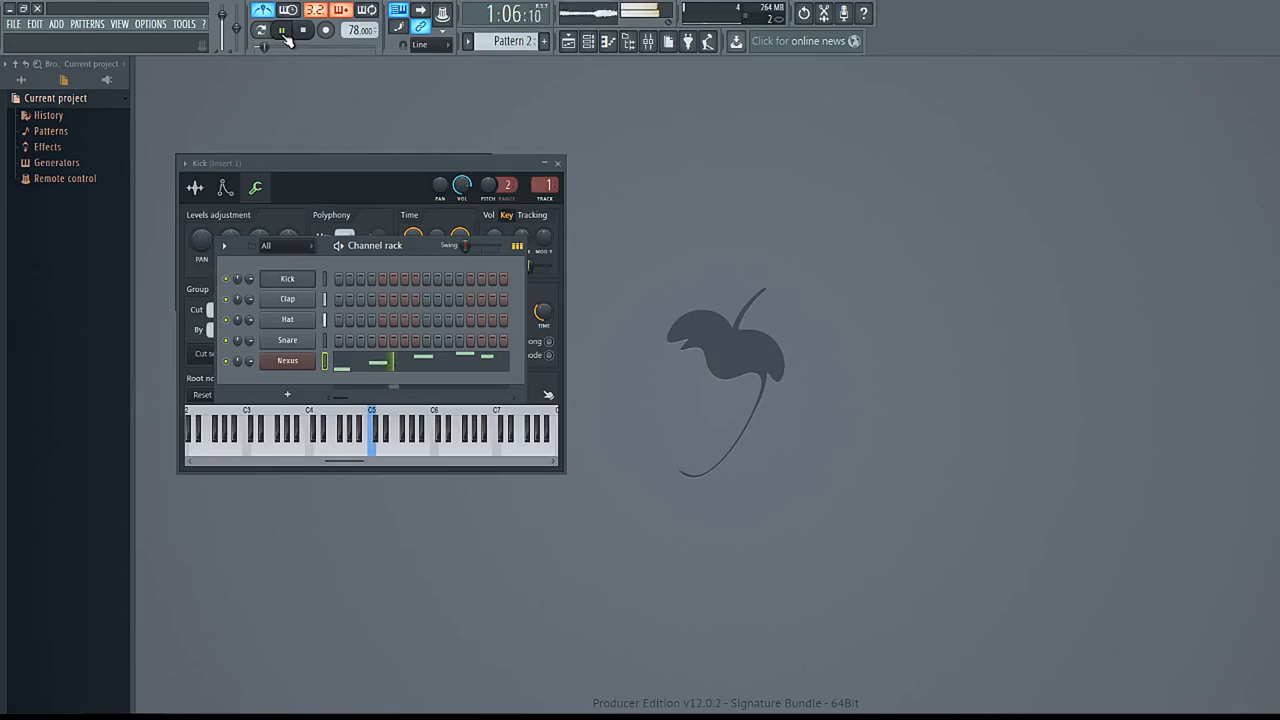
{"action": "left_click", "coordinate": [304, 30]}
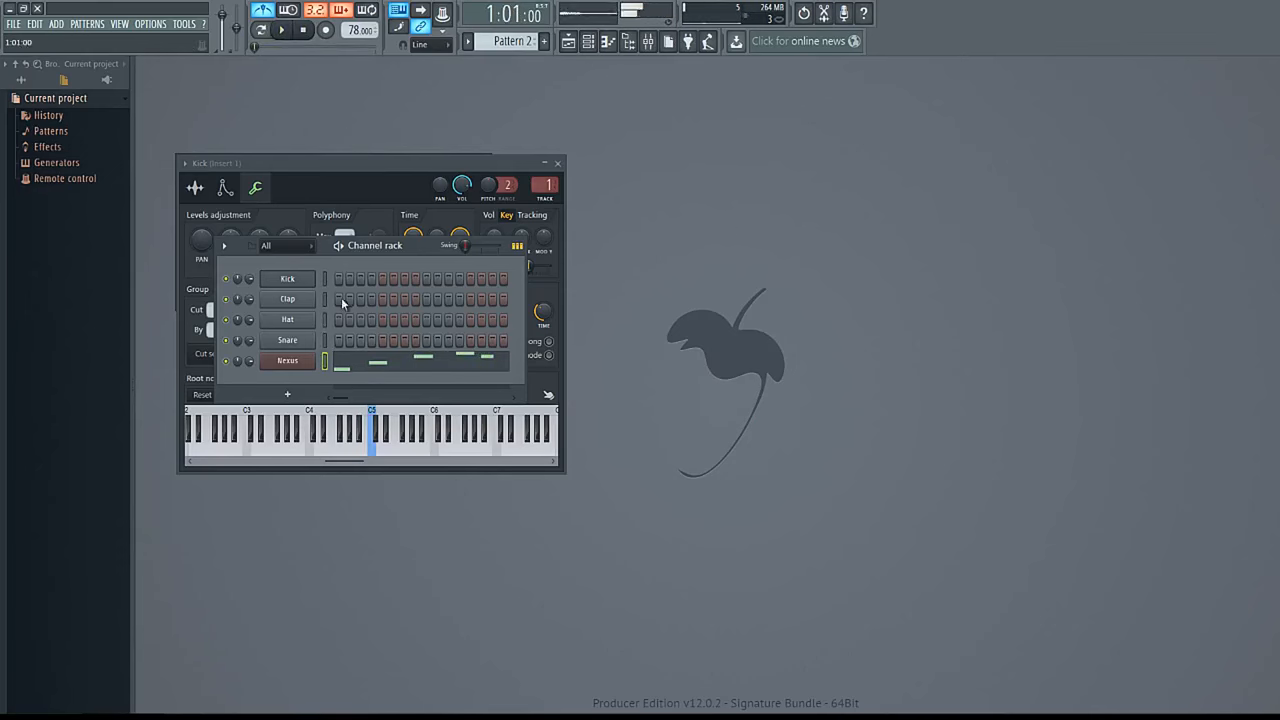
- In the Nexus piano roll, move the F5, G5 and G#5 notes onto beats 2, 3 and 4 and redraw the last G5 half a beat after G#5
{"action": "left_click", "coordinate": [391, 366]}
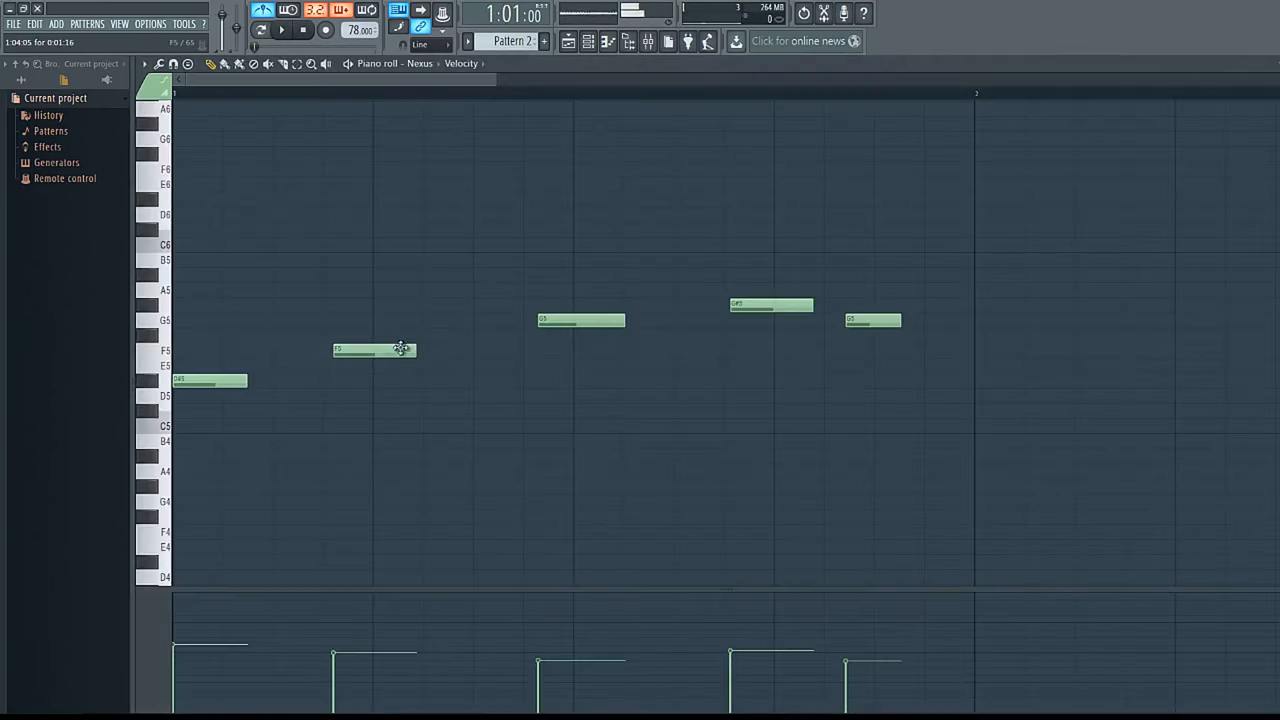
{"action": "left_click_drag", "start_coordinate": [400, 347], "coordinate": [451, 347]}
{"action": "right_click", "coordinate": [428, 349]}
{"action": "left_click", "coordinate": [390, 350]}
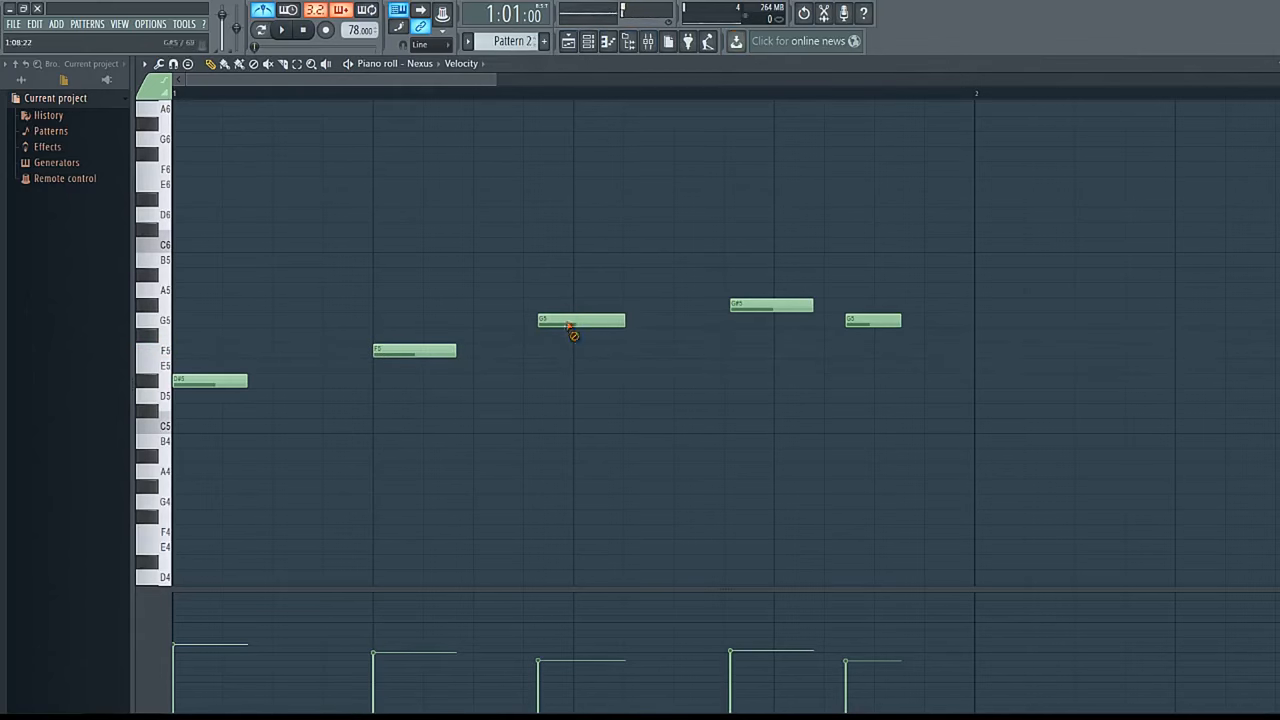
{"action": "left_click_drag", "start_coordinate": [568, 322], "coordinate": [604, 322]}
{"action": "left_click_drag", "start_coordinate": [766, 305], "coordinate": [810, 305]}
{"action": "right_click", "coordinate": [874, 321]}
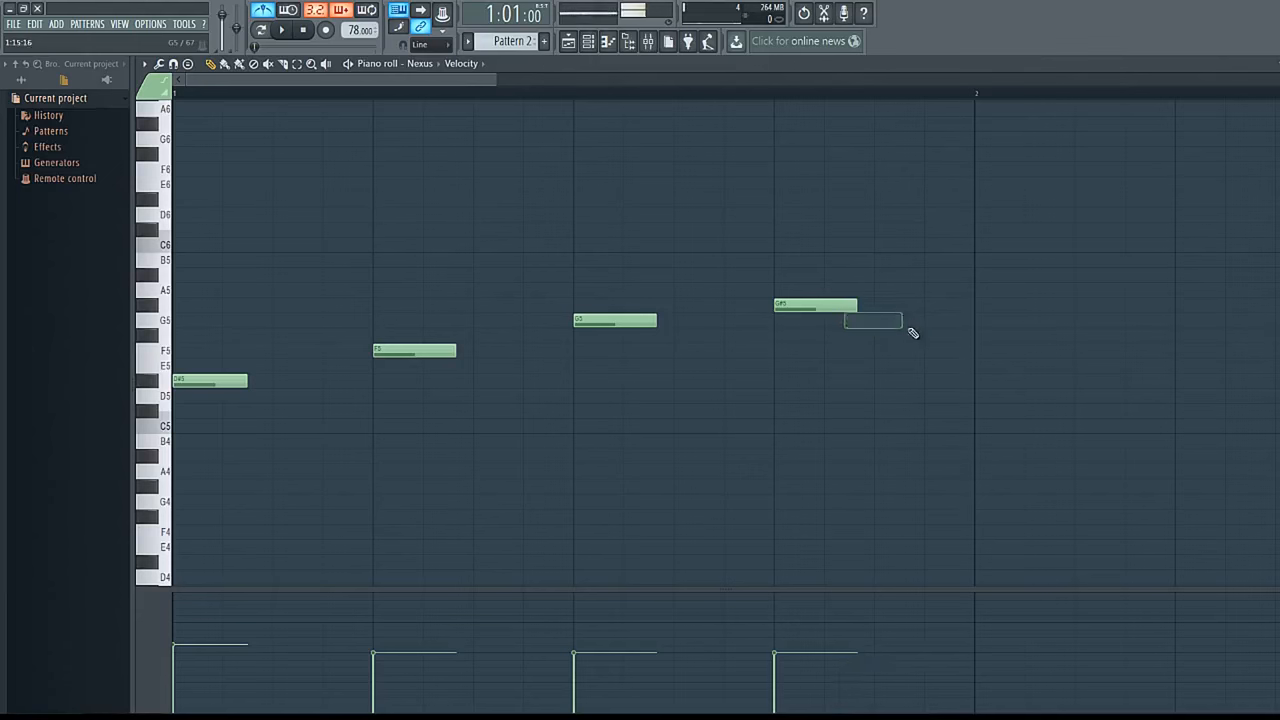
{"action": "left_click", "coordinate": [910, 322]}
- Compare the main snap settings by switching between 1/4 beat and 1/2 step, finishing on 1/2 step
{"action": "left_click", "coordinate": [446, 46]}
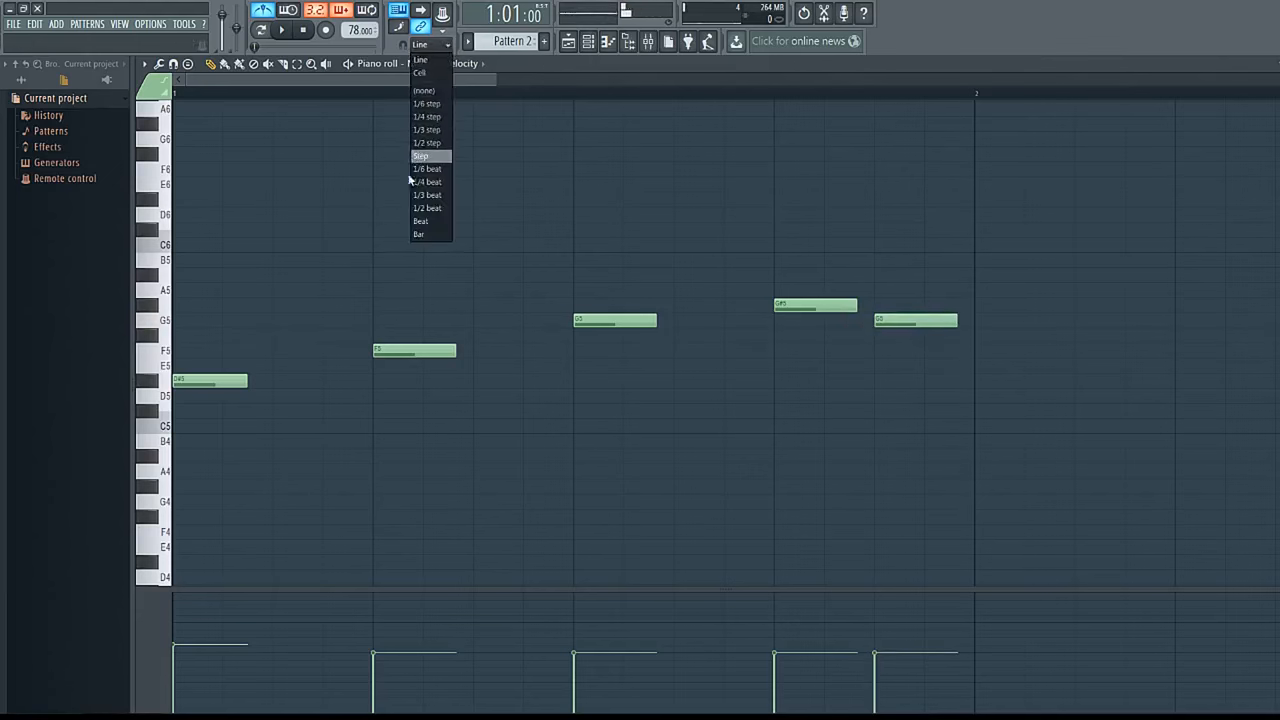
{"action": "left_click", "coordinate": [424, 182]}
{"action": "left_click", "coordinate": [446, 46]}
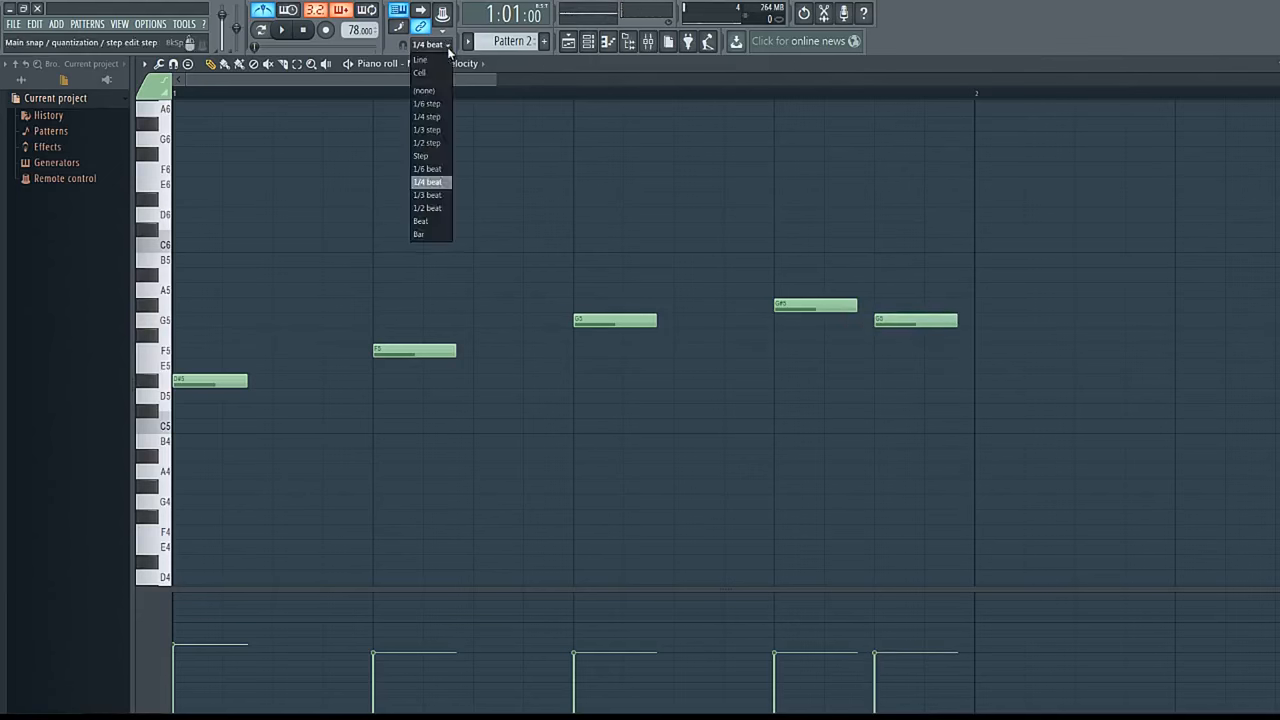
{"action": "left_click", "coordinate": [426, 143]}
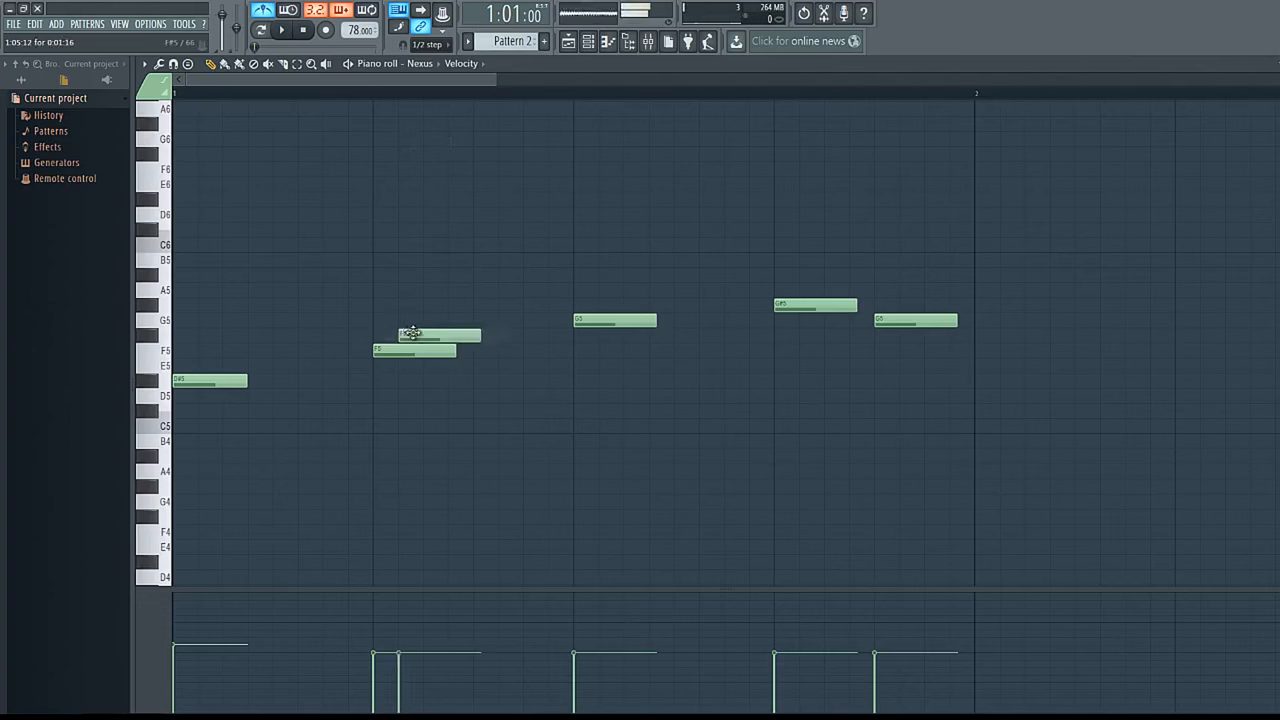
{"action": "left_click", "coordinate": [447, 46]}
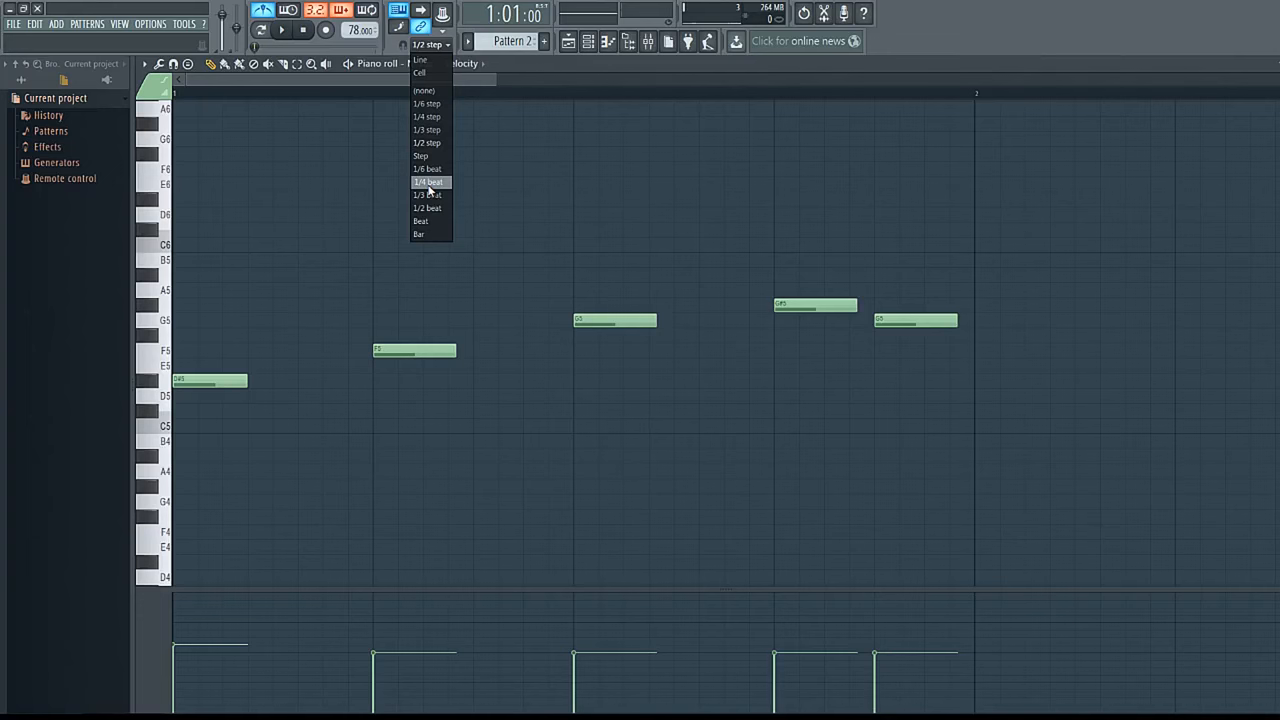
{"action": "left_click", "coordinate": [428, 190]}
{"action": "left_click", "coordinate": [430, 45]}
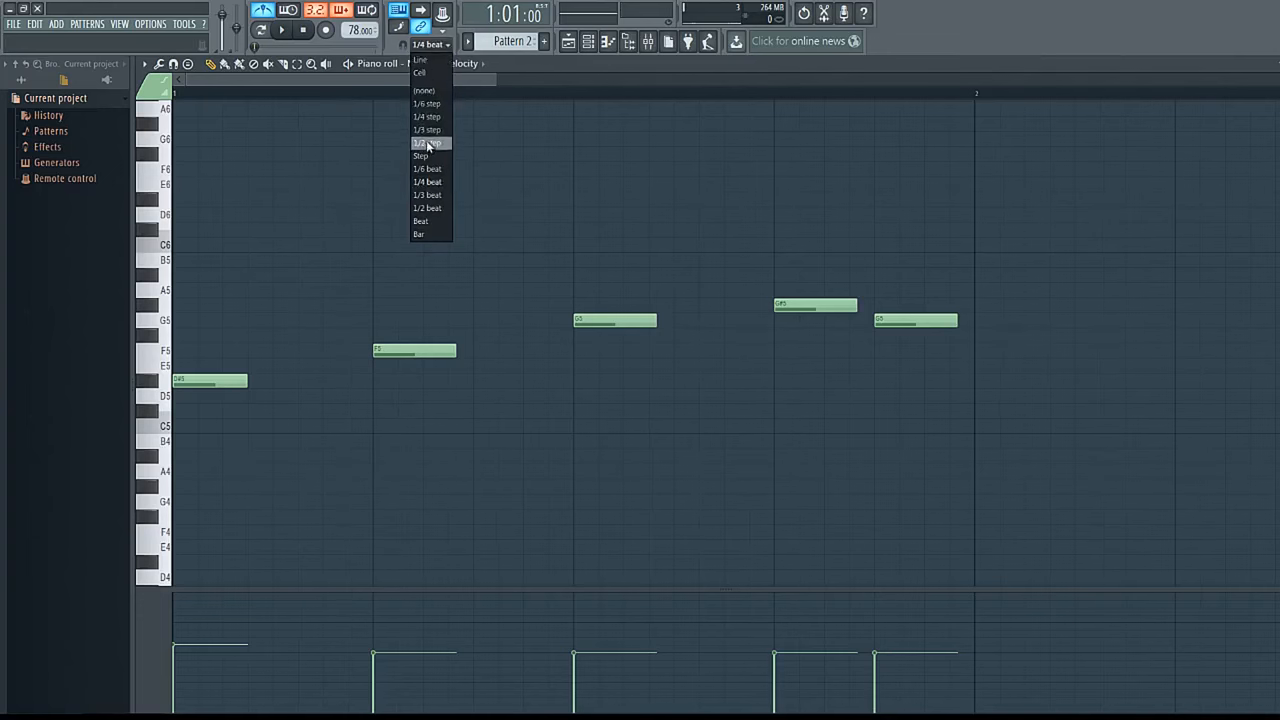
{"action": "left_click", "coordinate": [428, 143]}
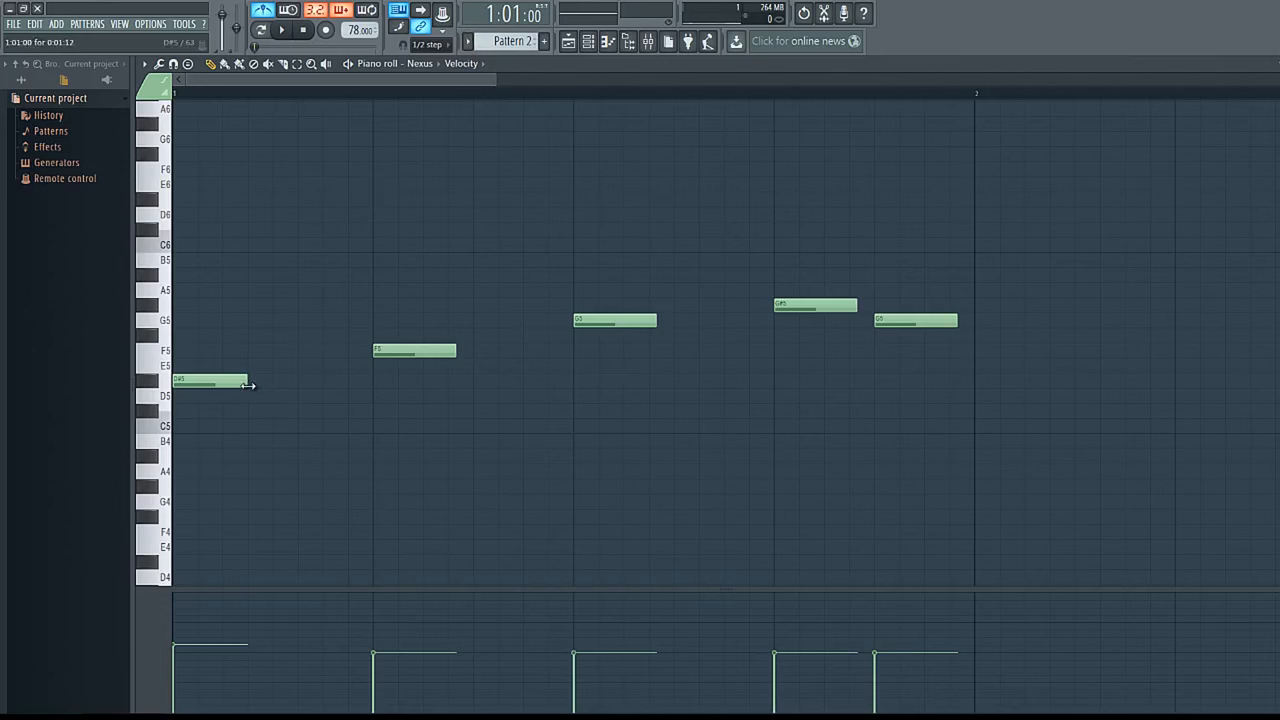
- Shorten the first D#5 note to a half step and add three adjoining D#5 notes of the same length
{"action": "left_click_drag", "start_coordinate": [247, 383], "coordinate": [197, 383]}
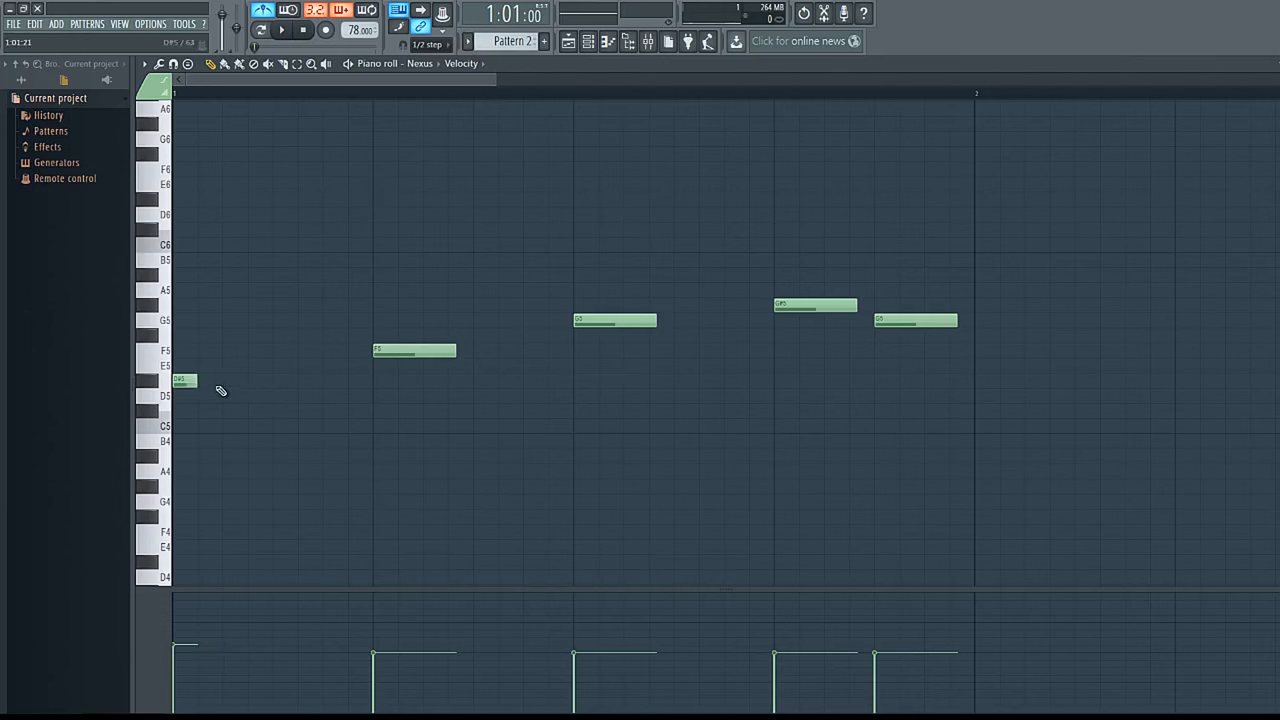
{"action": "left_click", "coordinate": [230, 382]}
{"action": "left_click", "coordinate": [202, 382]}
{"action": "left_click", "coordinate": [262, 381]}
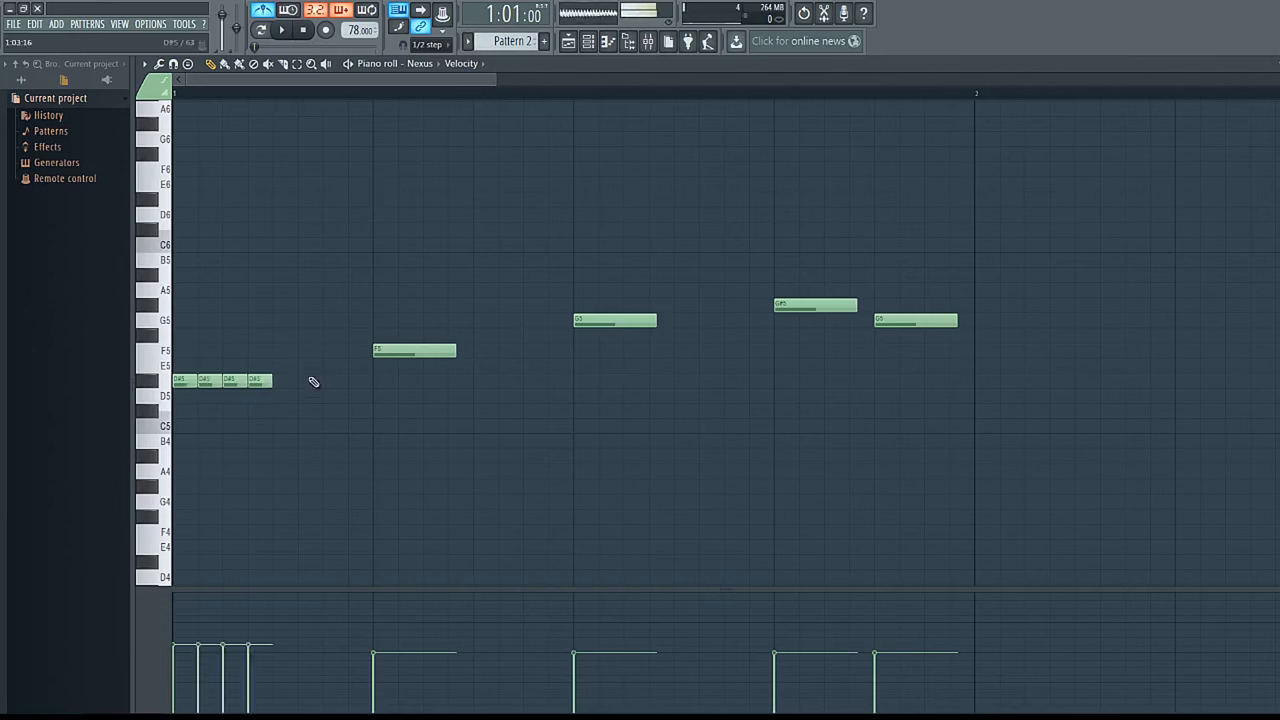
- Set the main snap to 1/4 beat and delete the three repeated D#5 notes, keeping the first one
{"action": "left_click", "coordinate": [428, 44]}
{"action": "left_click", "coordinate": [403, 210]}
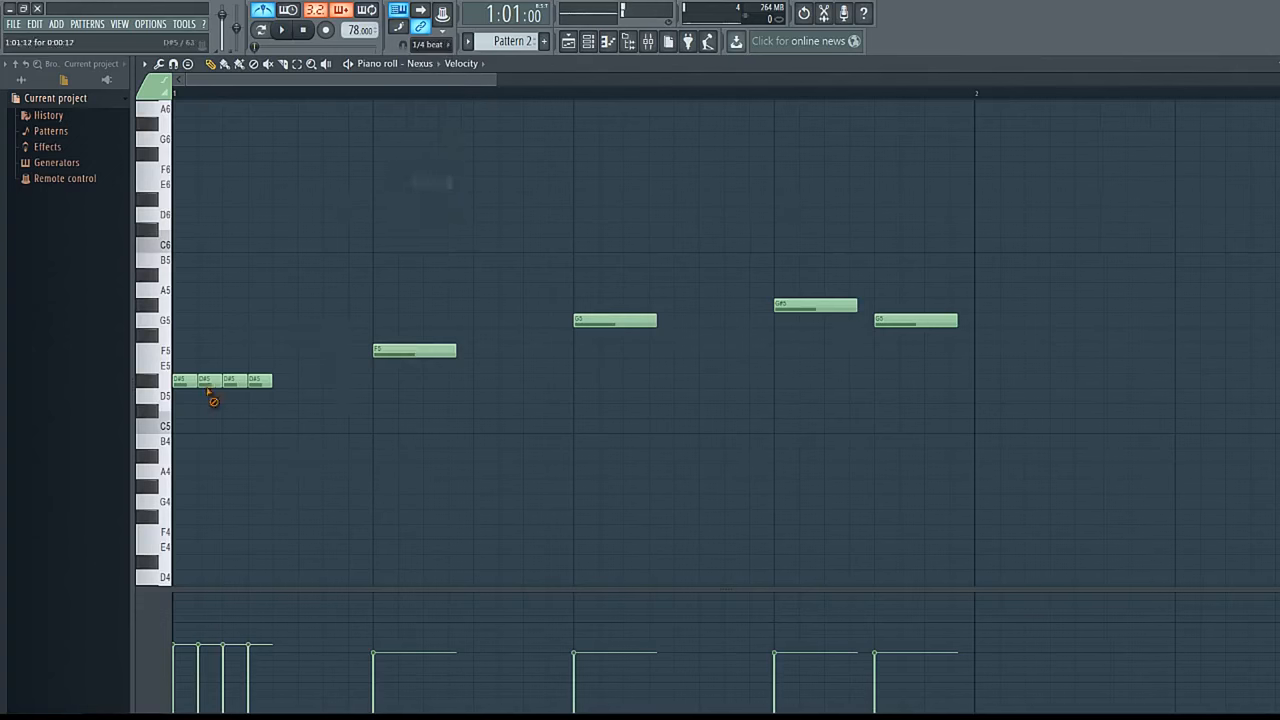
{"action": "right_click", "coordinate": [210, 381]}
{"action": "right_click", "coordinate": [235, 381]}
{"action": "right_click", "coordinate": [260, 381]}
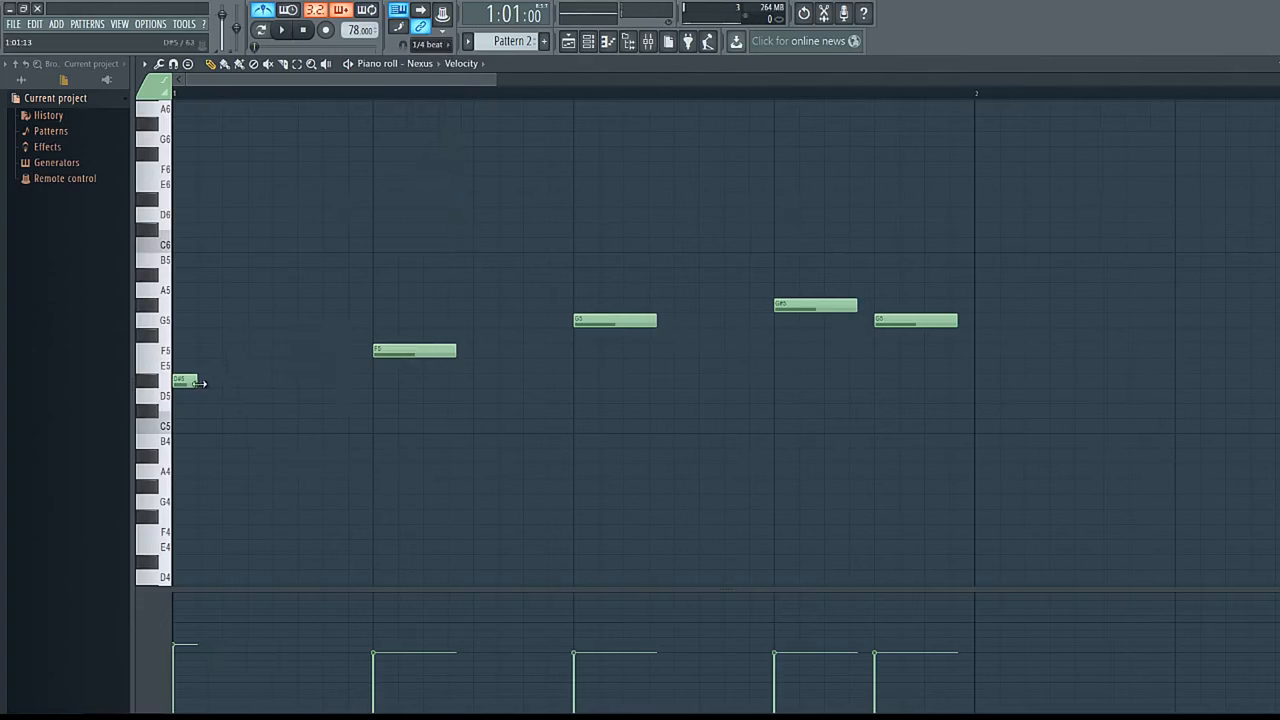
- Try the 1/4 beat snap by placing two more D#5 notes after the first, and delete them again
{"action": "left_click", "coordinate": [235, 382]}
{"action": "left_click", "coordinate": [285, 380]}
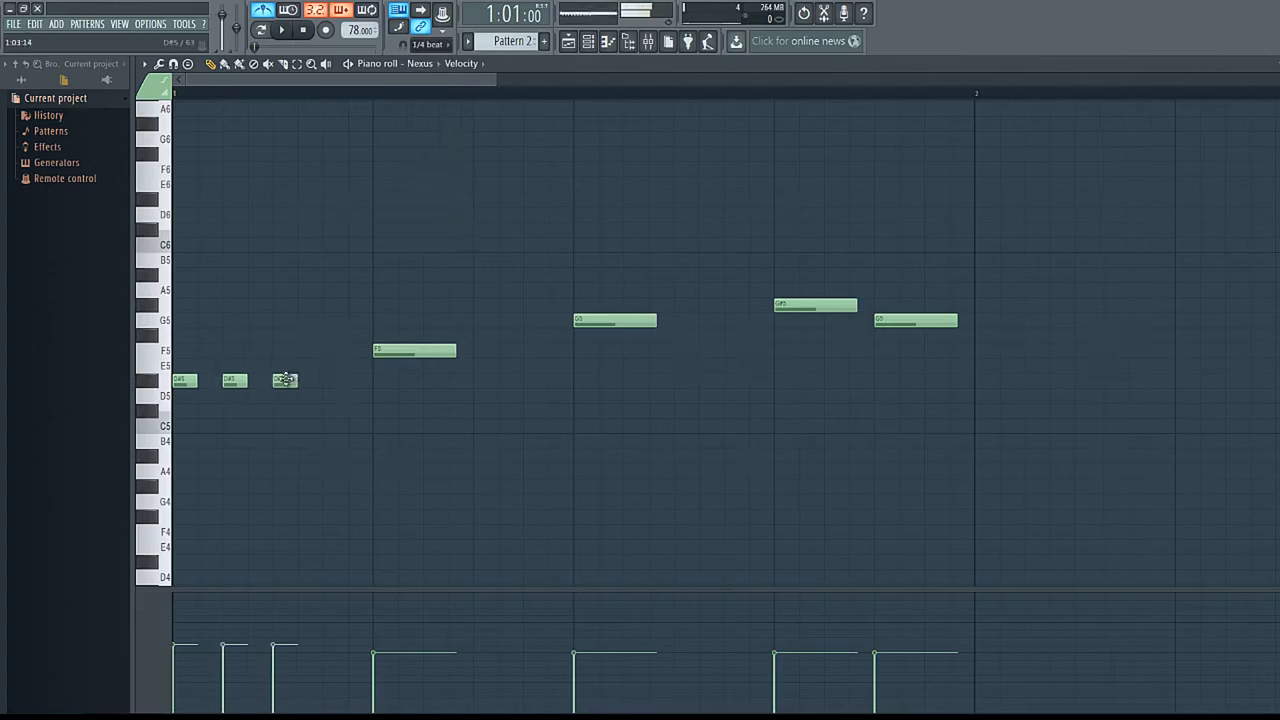
{"action": "right_click", "coordinate": [285, 380]}
{"action": "right_click", "coordinate": [235, 380]}
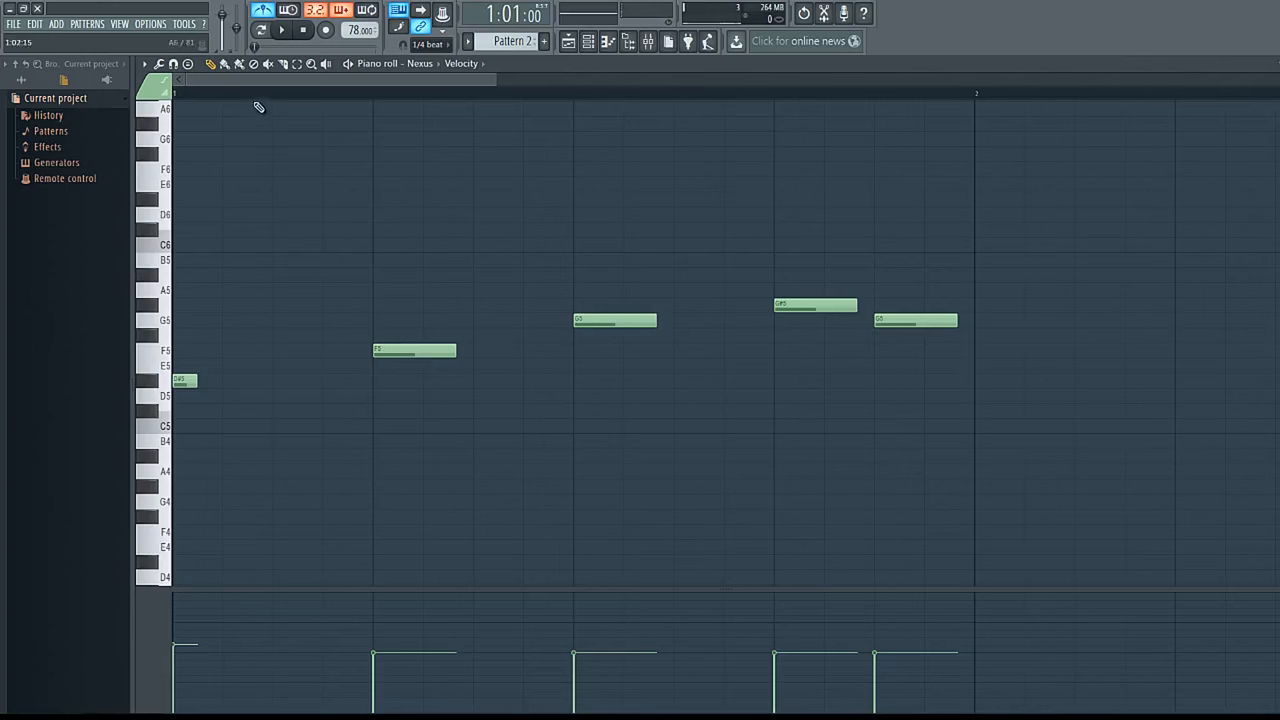
- Delete all remaining notes from the Nexus piano roll and close the piano roll
{"action": "right_click", "coordinate": [195, 385]}
{"action": "right_click", "coordinate": [410, 352]}
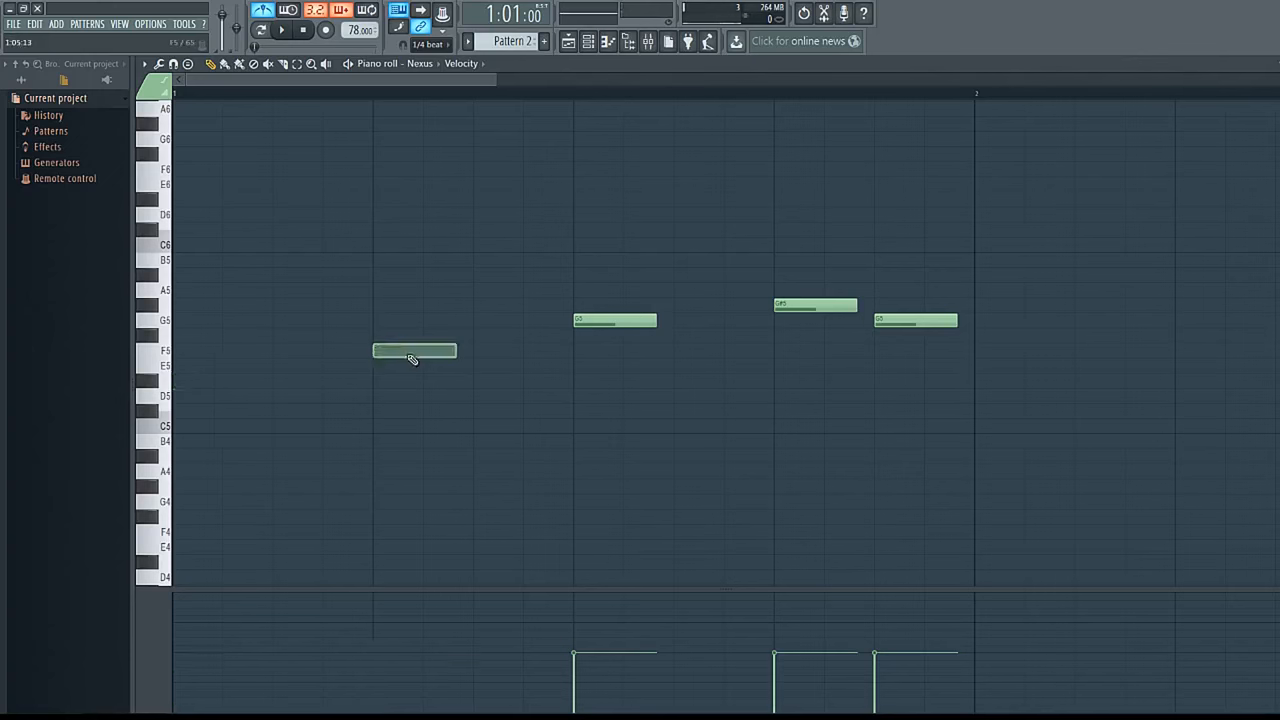
{"action": "right_click", "coordinate": [618, 318]}
{"action": "right_click", "coordinate": [795, 305]}
{"action": "right_click", "coordinate": [890, 320]}
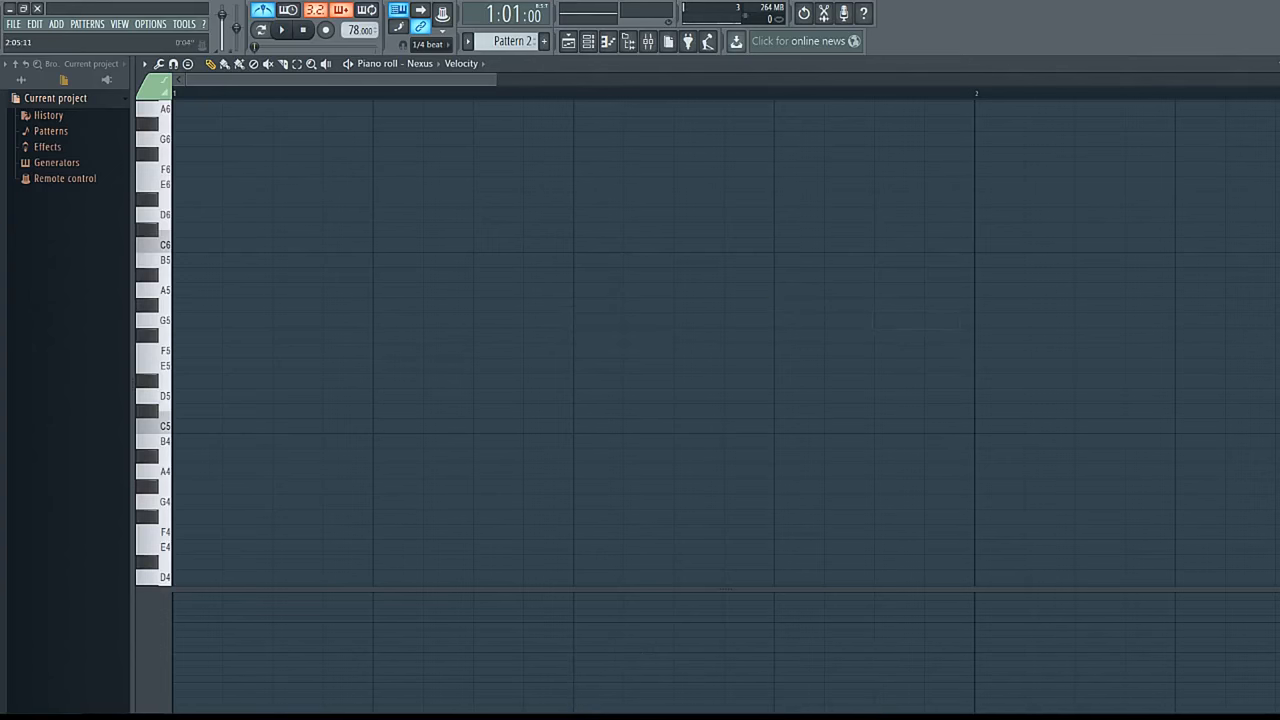
{"action": "left_click", "coordinate": [37, 8]}
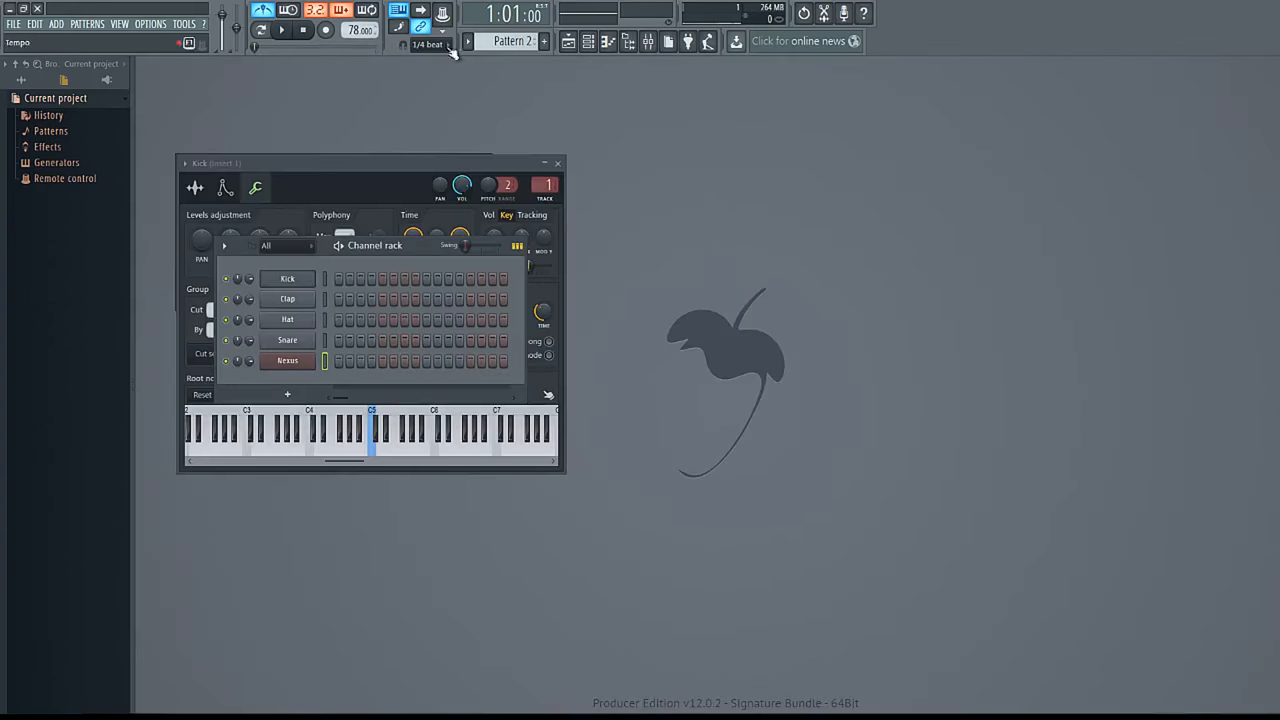
- Switch to Pattern 1 and remove the hits from the Hat channel
{"action": "scroll", "coordinate": [505, 41], "scroll_direction": "up", "scroll_amount": 1}
{"action": "right_click", "coordinate": [363, 320]}
{"action": "right_click", "coordinate": [404, 320]}
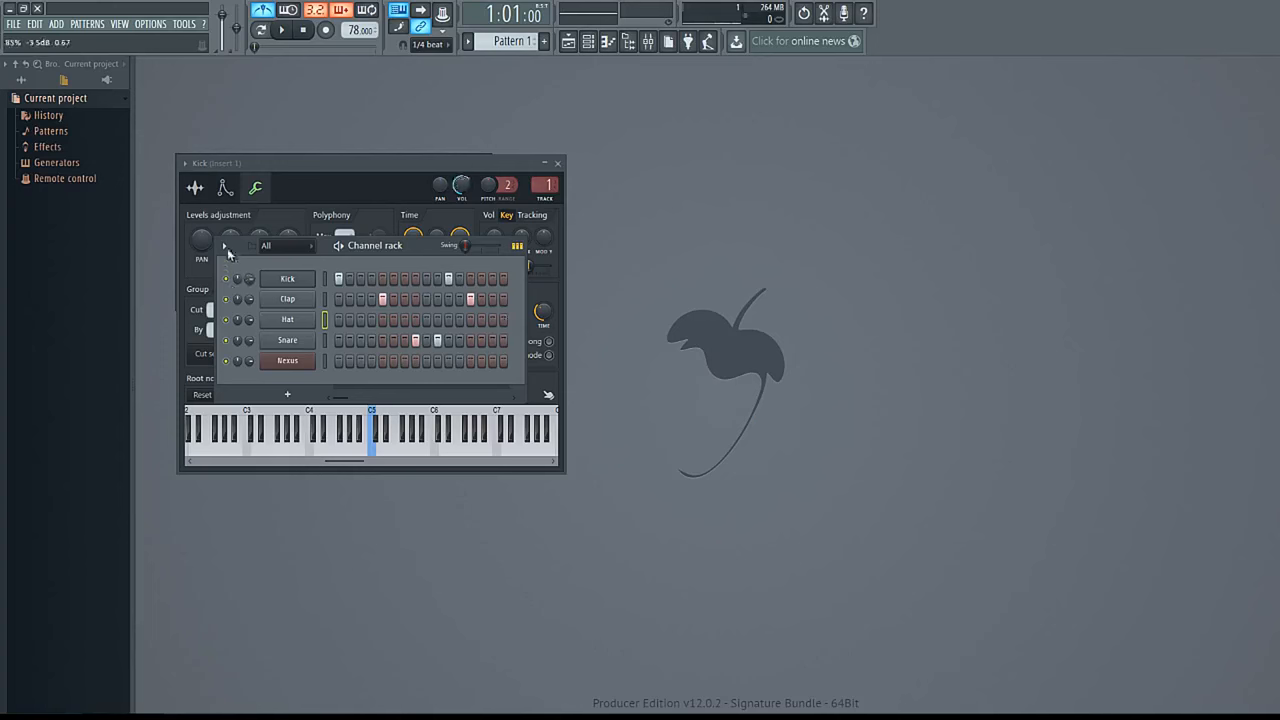
- Try the Kick channel's volume and panning knobs, and reset the panning to its default
{"action": "right_click", "coordinate": [252, 284]}
{"action": "left_click", "coordinate": [262, 291]}
{"action": "left_click_drag", "start_coordinate": [242, 284], "coordinate": [241, 321]}
{"action": "left_click_drag", "start_coordinate": [237, 372], "coordinate": [261, 108]}
{"action": "right_click", "coordinate": [242, 284]}
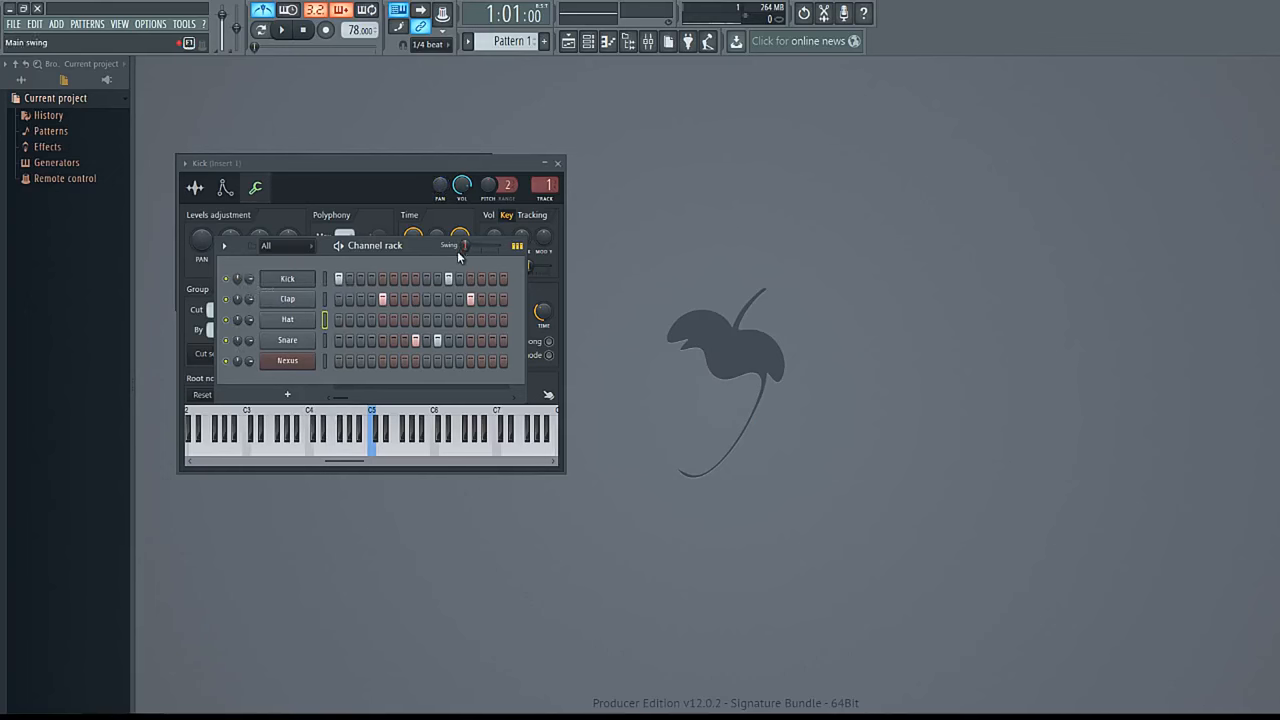
- Place Hat hits on steps 3, 7, 11 and 15, and close the Kick channel settings
{"action": "left_click", "coordinate": [360, 320]}
{"action": "left_click", "coordinate": [404, 320]}
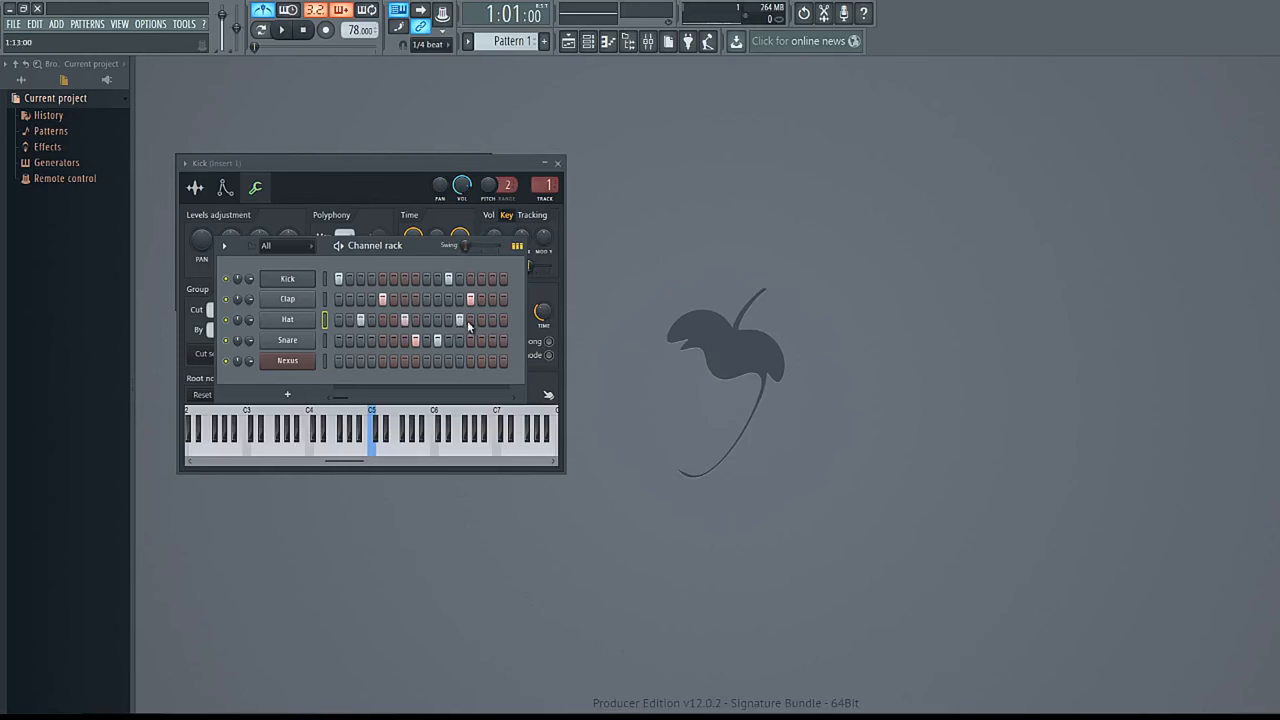
{"action": "left_click", "coordinate": [559, 164]}
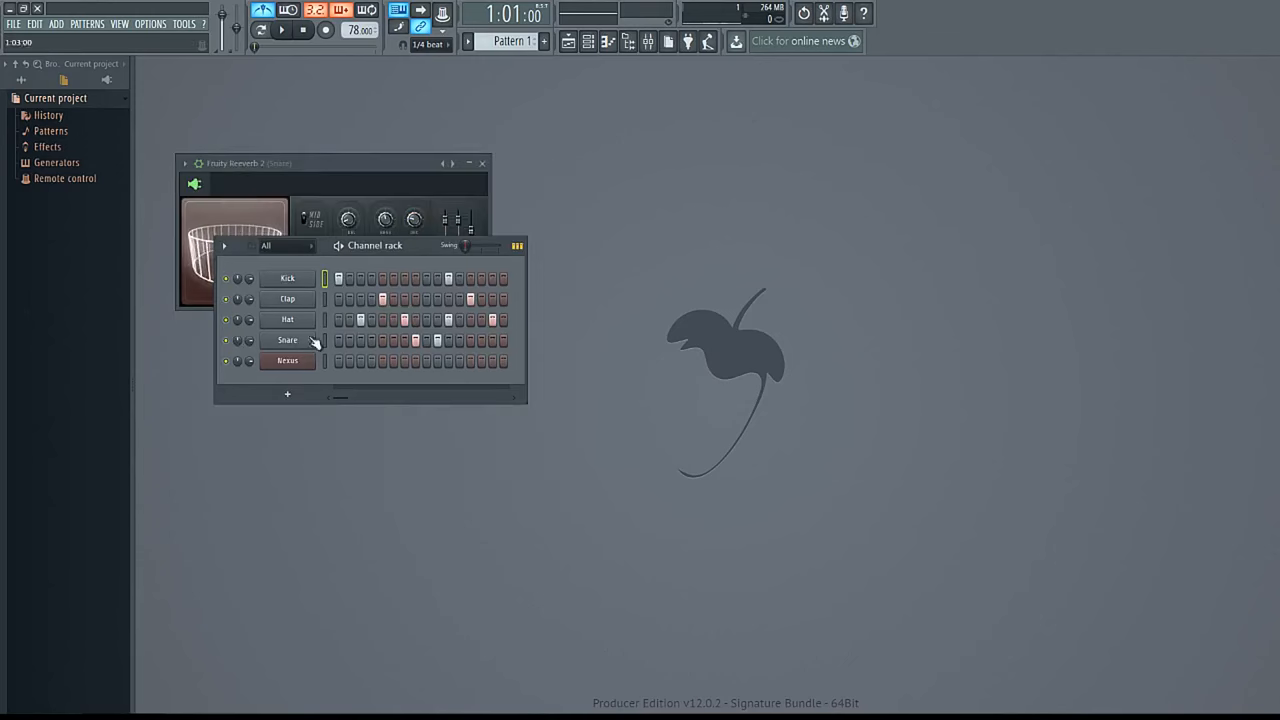
- Try increasing amounts of main swing while Pattern 1 plays, reset the swing to its default, and stop playback
{"action": "left_click_drag", "start_coordinate": [470, 250], "coordinate": [525, 261]}
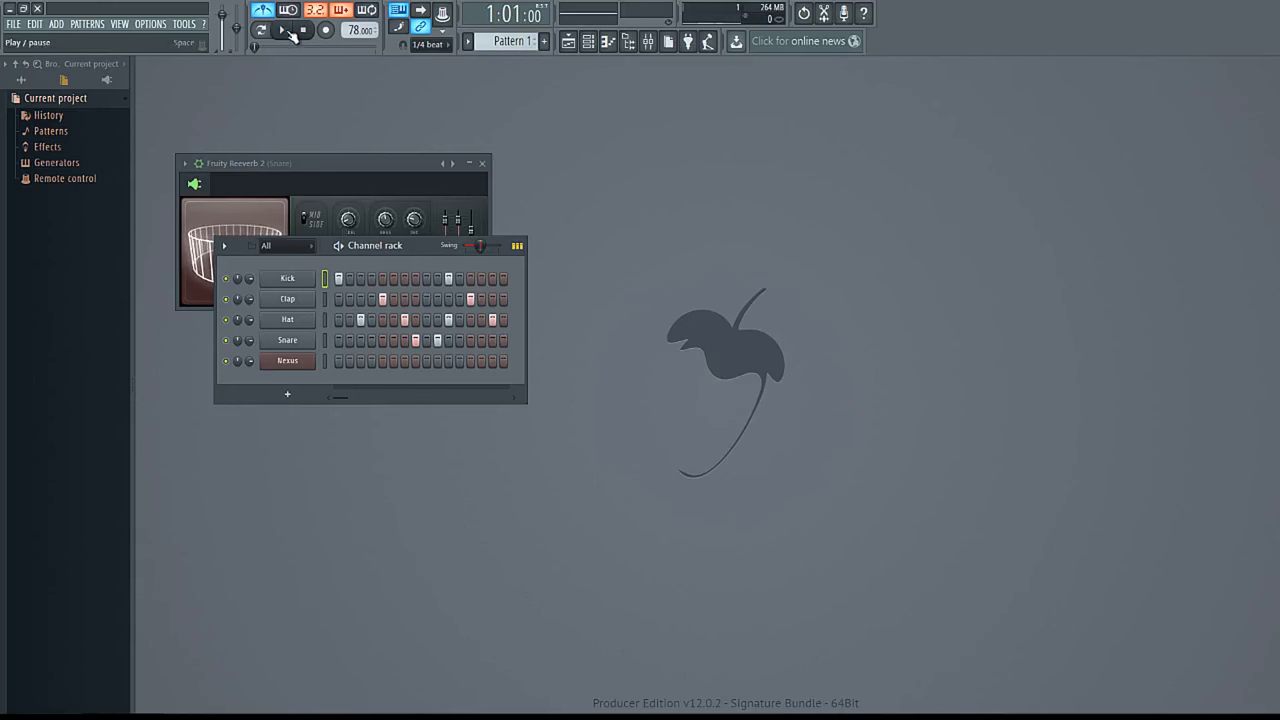
{"action": "left_click", "coordinate": [288, 32]}
{"action": "left_click_drag", "start_coordinate": [481, 245], "coordinate": [491, 249]}
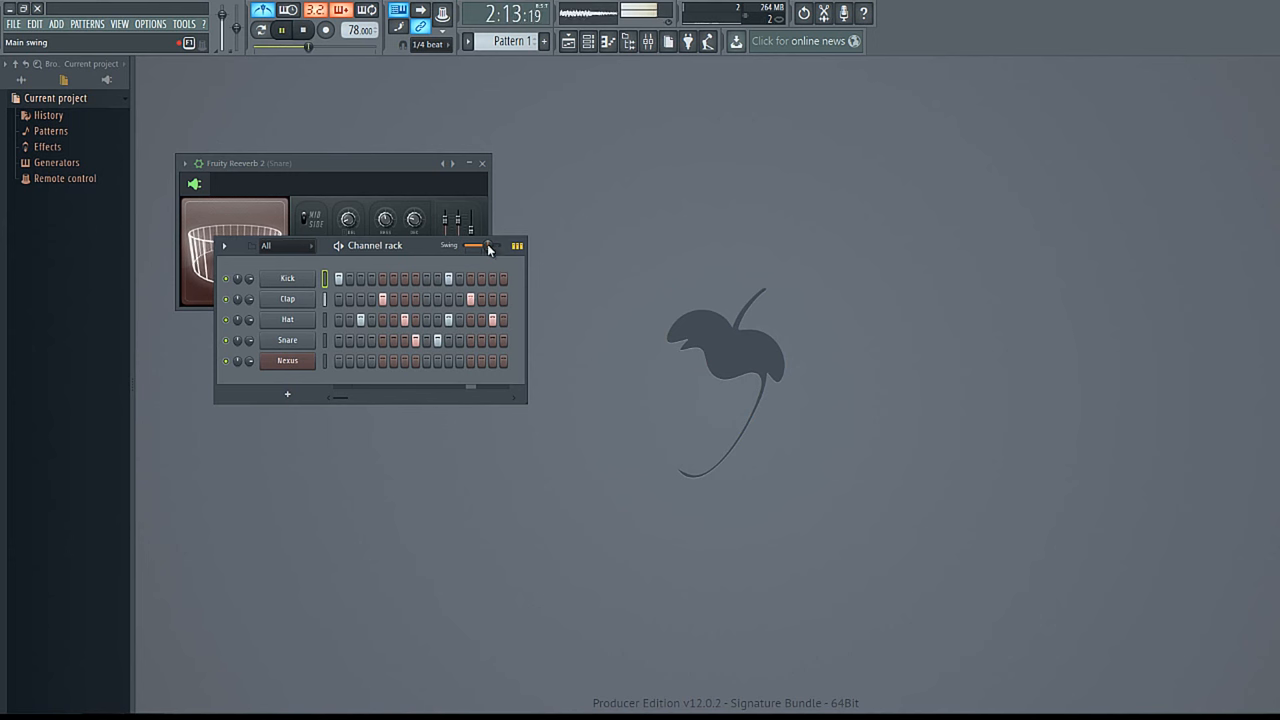
{"action": "right_click", "coordinate": [487, 244]}
{"action": "left_click", "coordinate": [520, 262]}
{"action": "left_click", "coordinate": [304, 30]}
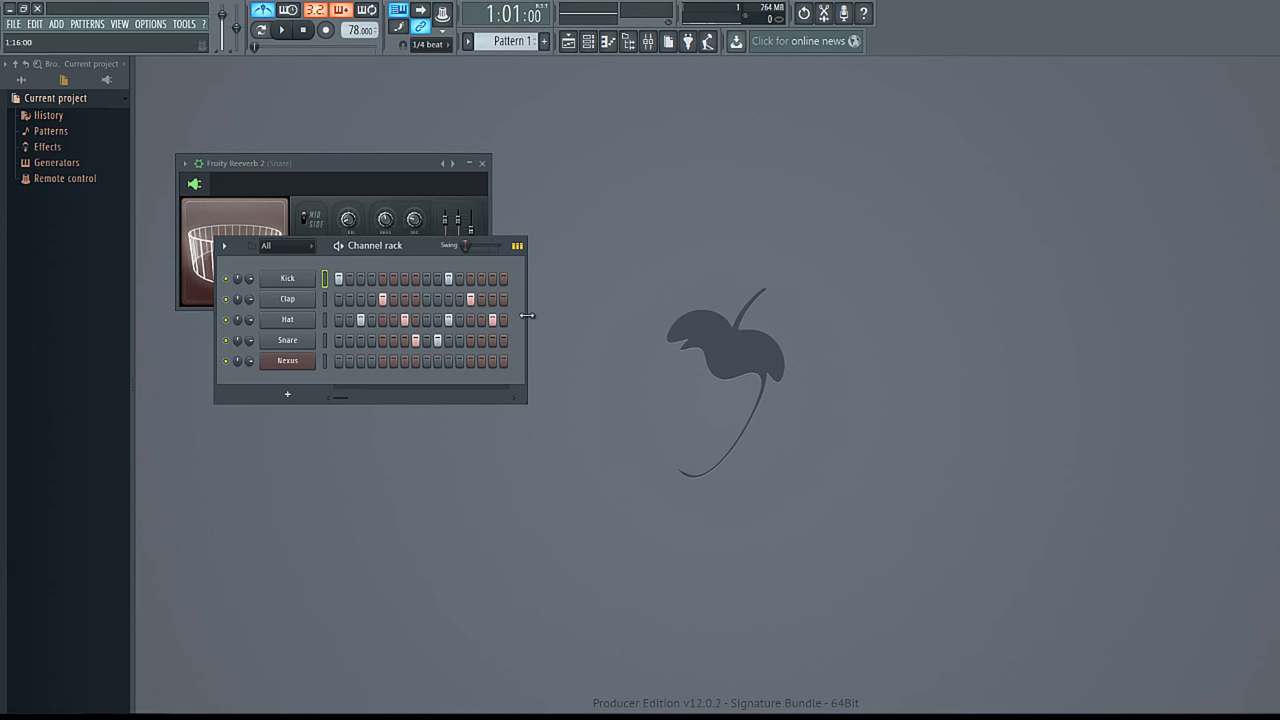
- Widen the channel rack and add Kick hits on steps 17 and 25 and Clap hits on steps 21, 29 and 33
{"action": "left_click_drag", "start_coordinate": [526, 318], "coordinate": [750, 280]}
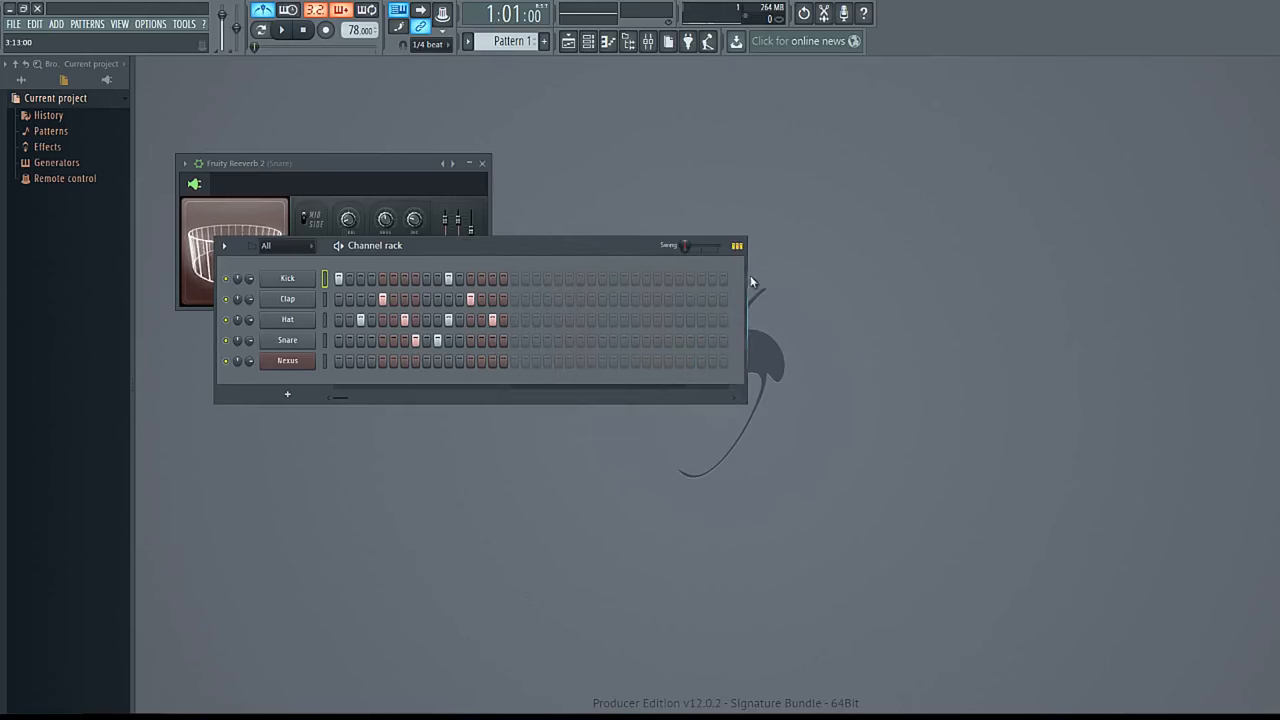
{"action": "left_click", "coordinate": [513, 279]}
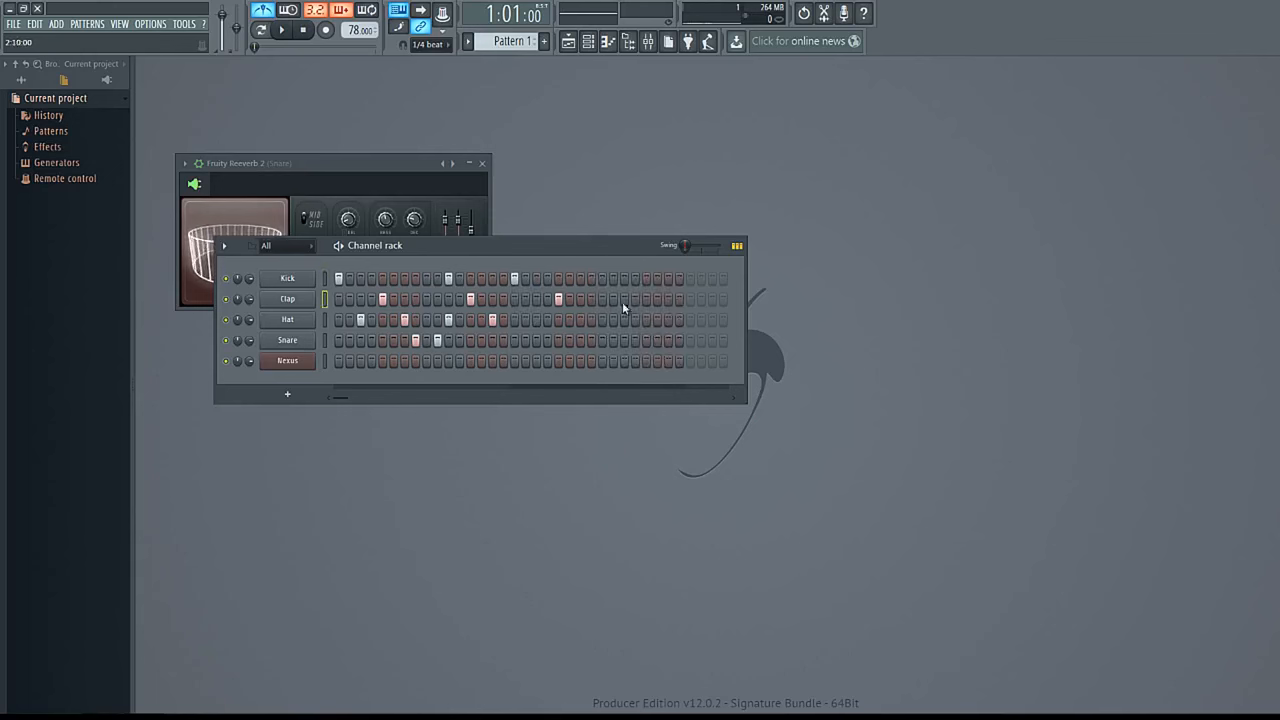
{"action": "left_click", "coordinate": [603, 280]}
{"action": "left_click", "coordinate": [690, 298]}
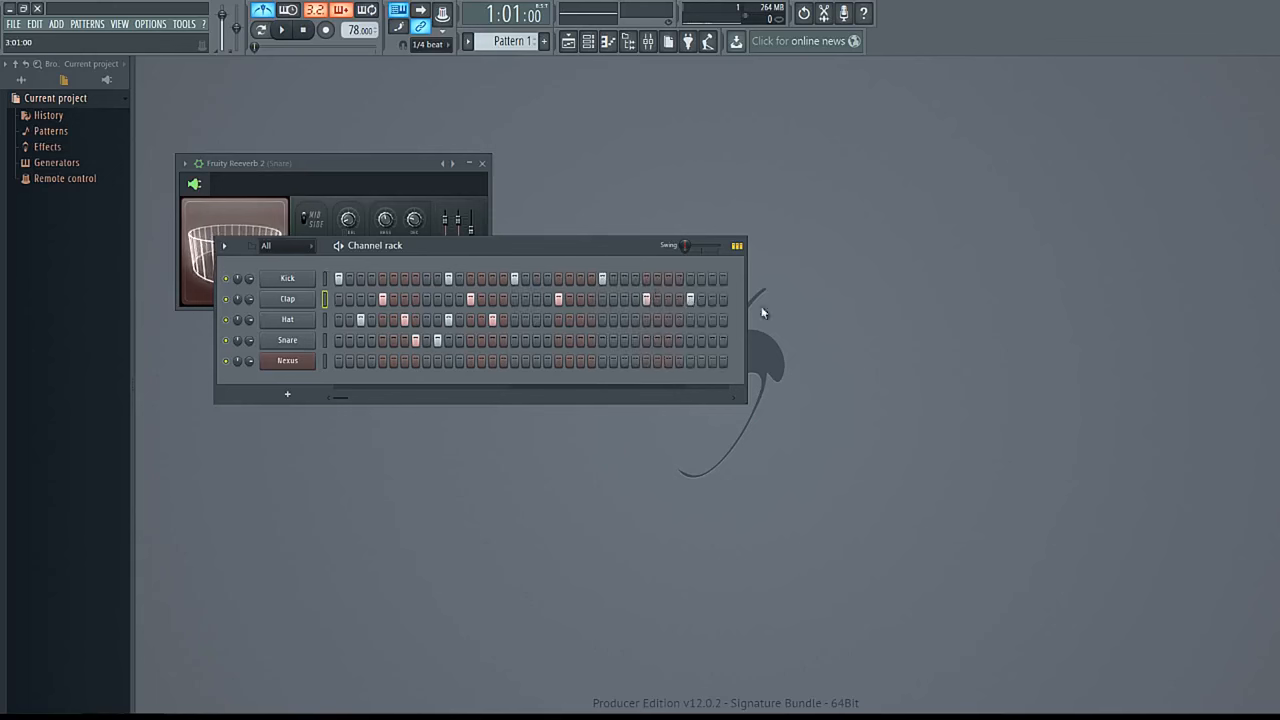
- Undo the latest added hits, and add a Kick hit on step 29 and Clap hits on steps 25 and 33
{"action": "key", "text": "ctrl+z"}
{"action": "key", "text": "ctrl+z"}
{"action": "key", "text": "ctrl+z"}
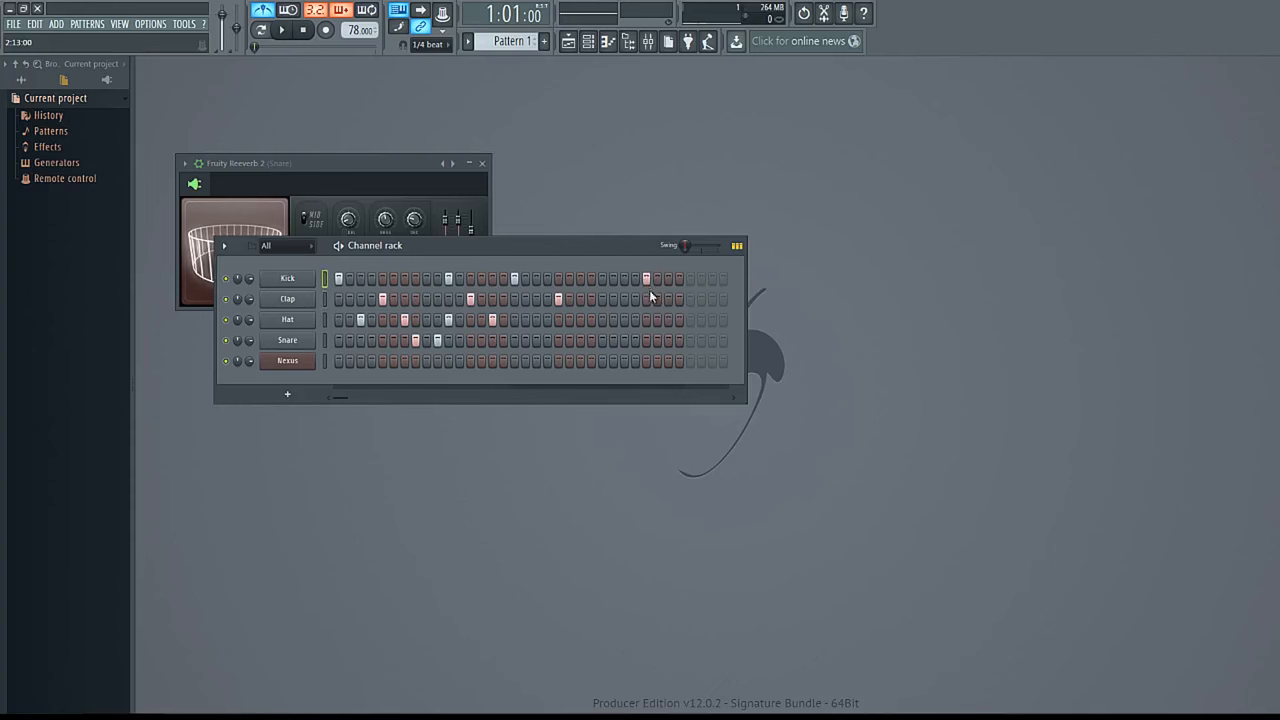
{"action": "left_click", "coordinate": [690, 299]}
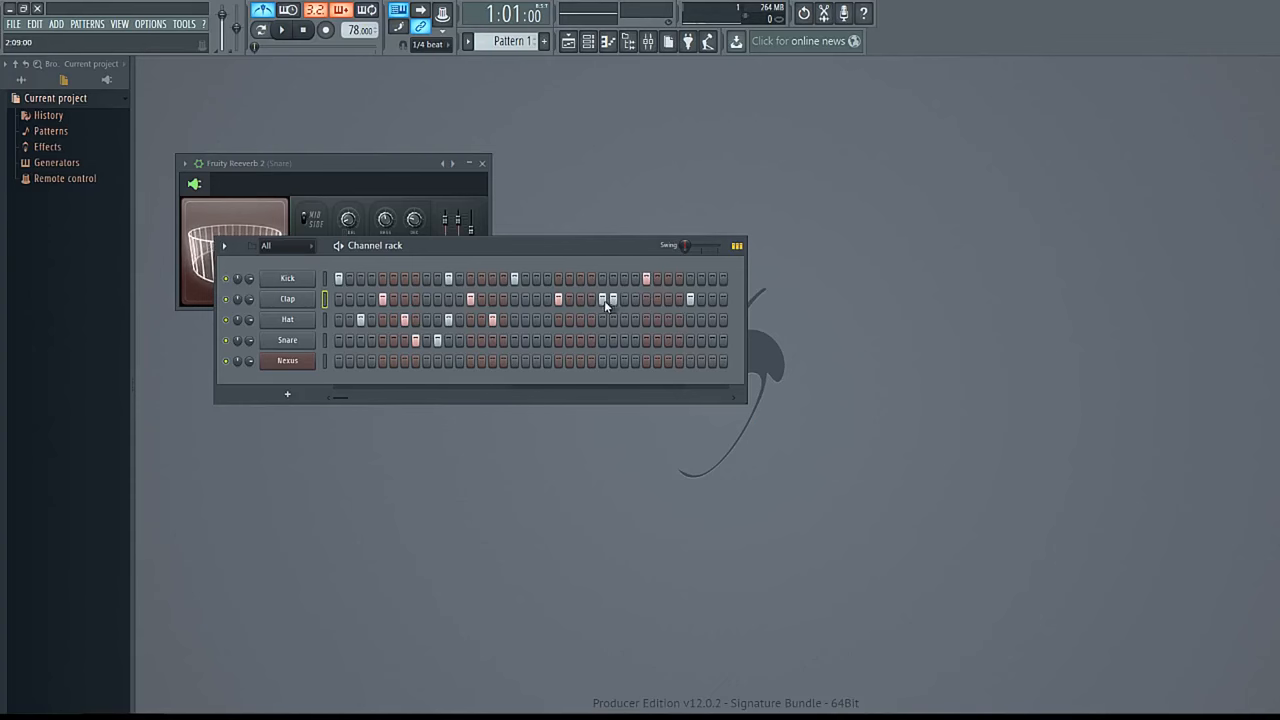
- In the playlist, delete every Pattern 1 clip after the first, place one at bar 3, and close the playlist
{"action": "left_click", "coordinate": [568, 43]}
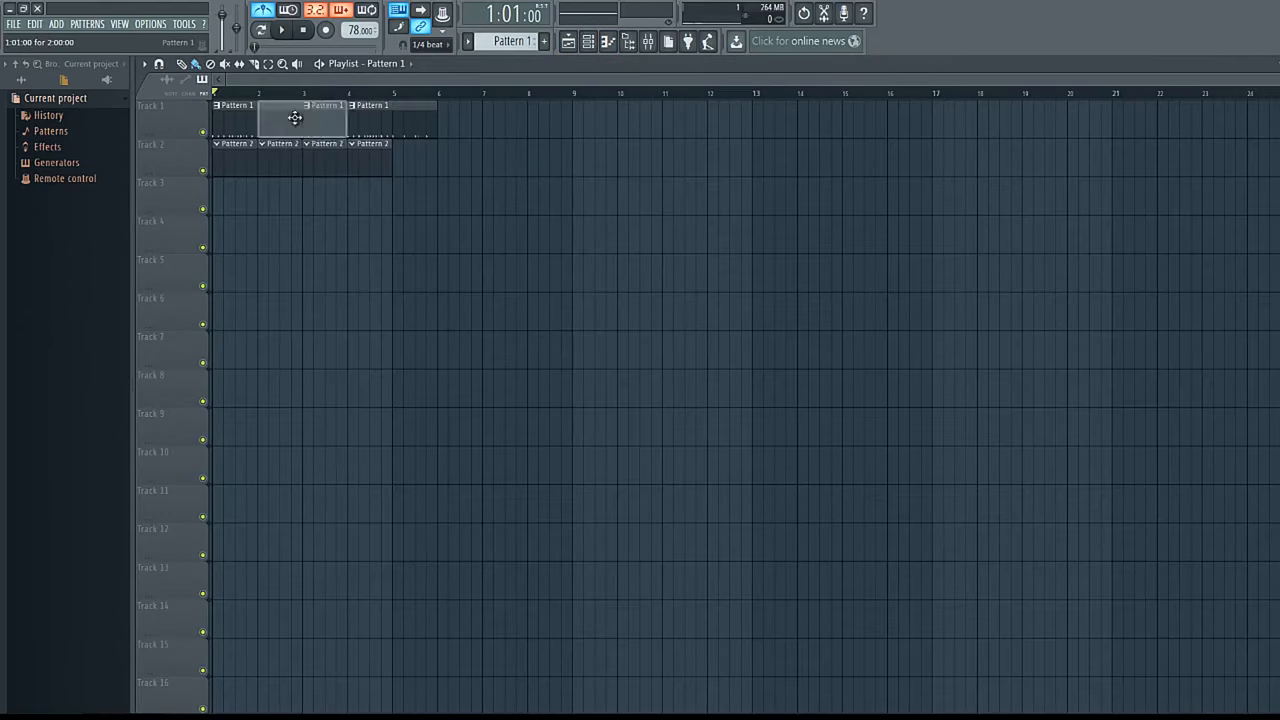
{"action": "right_click", "coordinate": [331, 120]}
{"action": "right_click", "coordinate": [380, 120]}
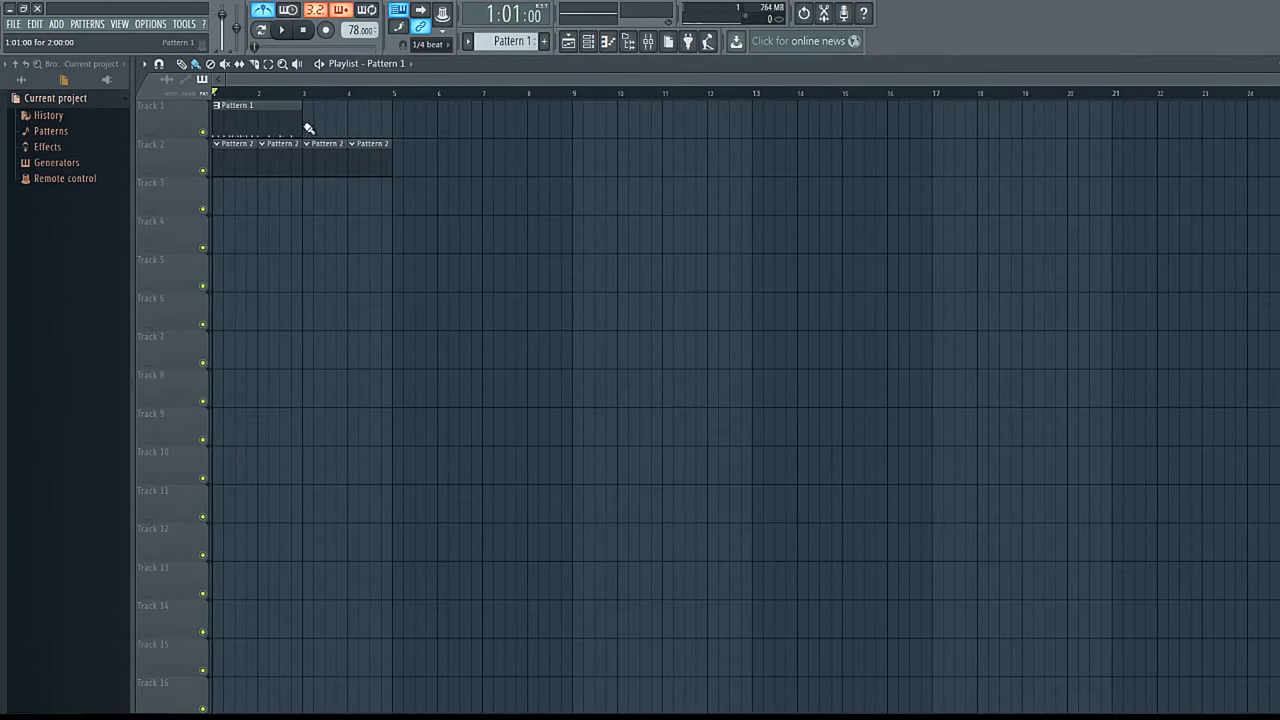
{"action": "left_click", "coordinate": [306, 126]}
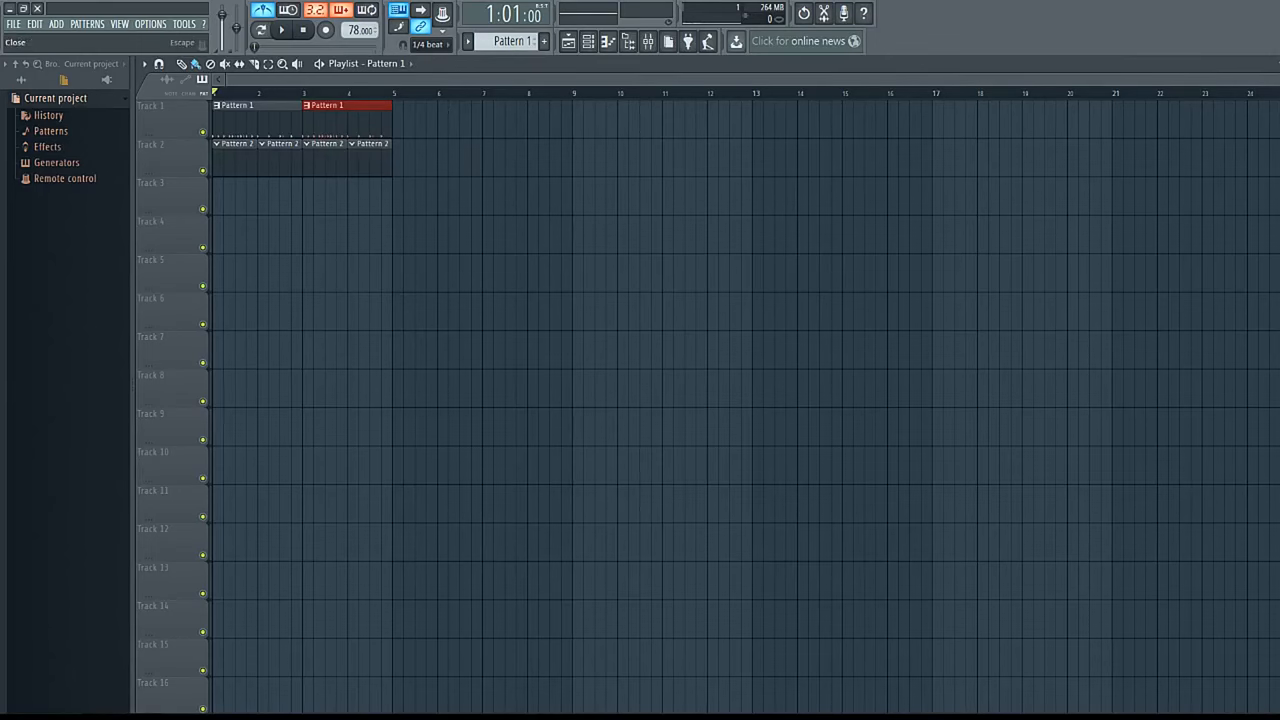
{"action": "left_click", "coordinate": [1272, 63]}
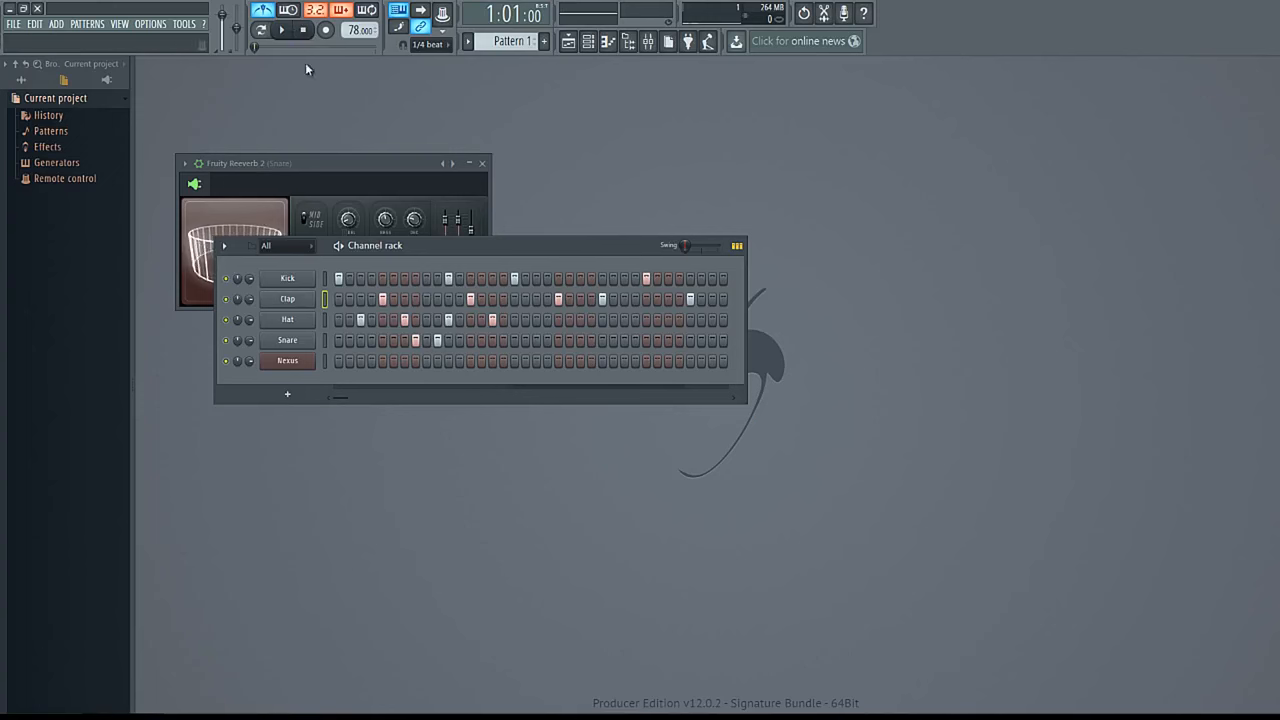
- Close the Fruity Reeverb 2 window, review the main snap options, and choose 1/4 beat
{"action": "left_click", "coordinate": [482, 163]}
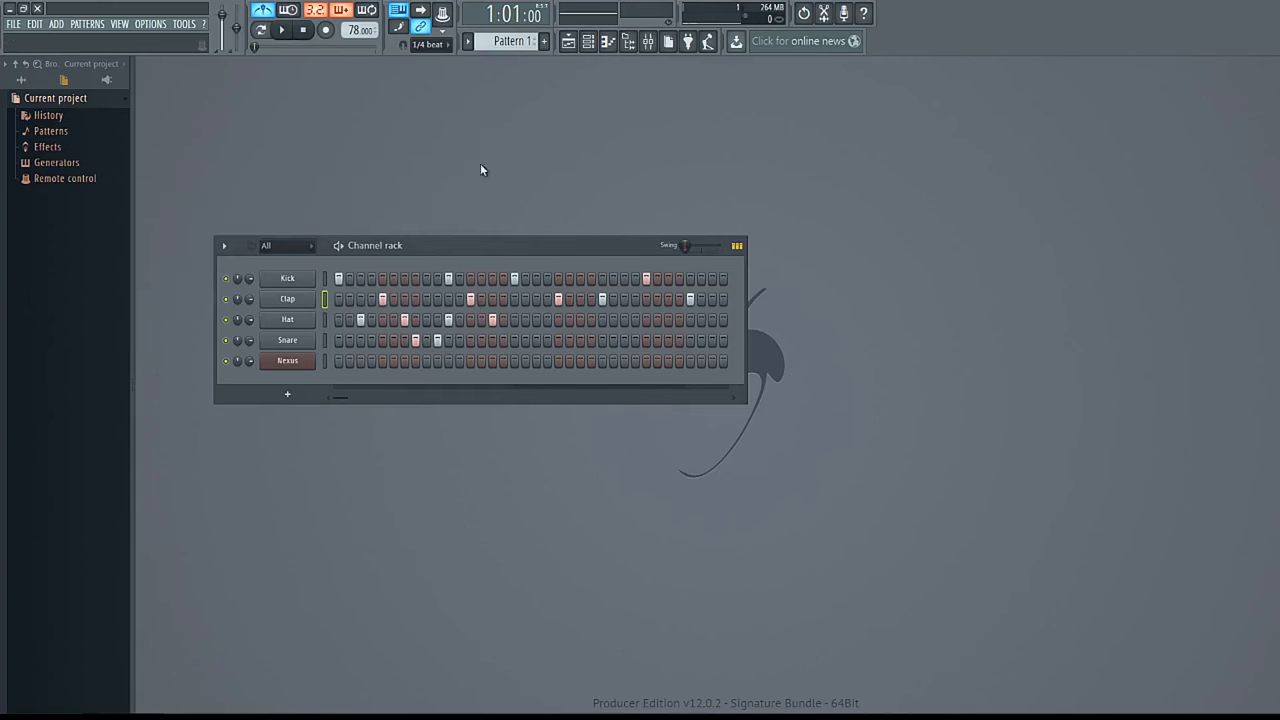
{"action": "left_click", "coordinate": [426, 45]}
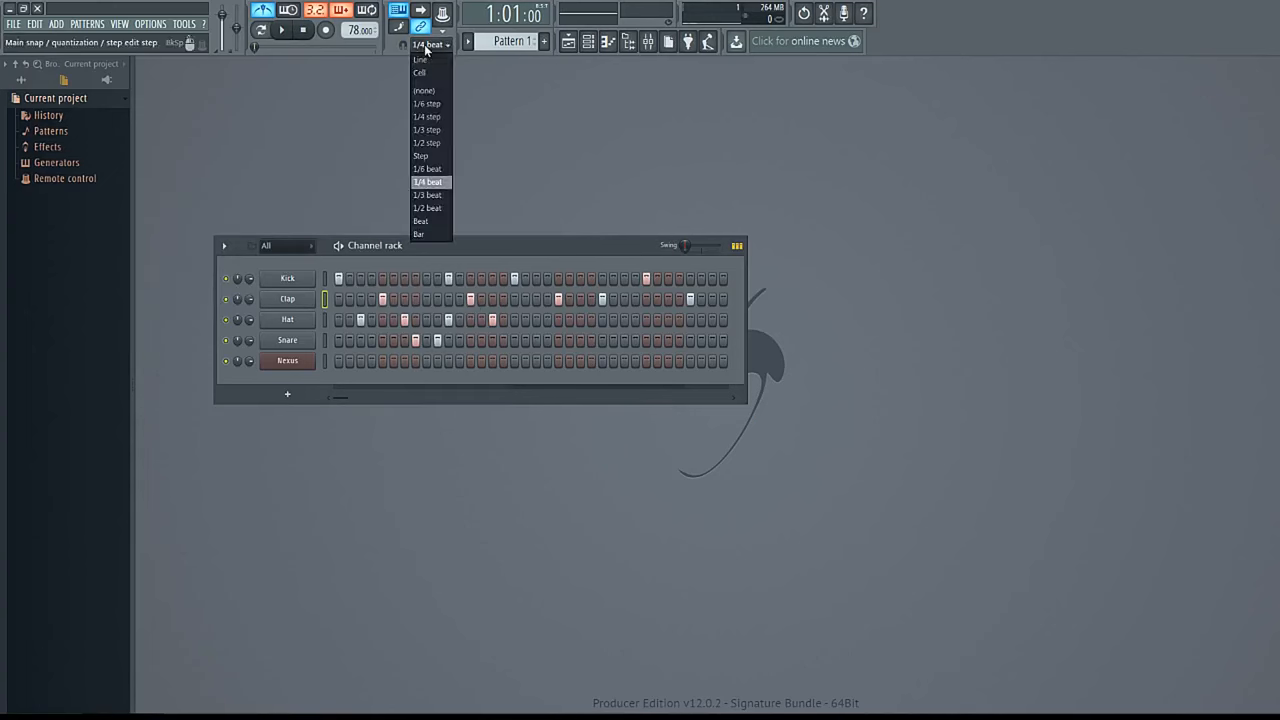
{"action": "left_click", "coordinate": [480, 190]}
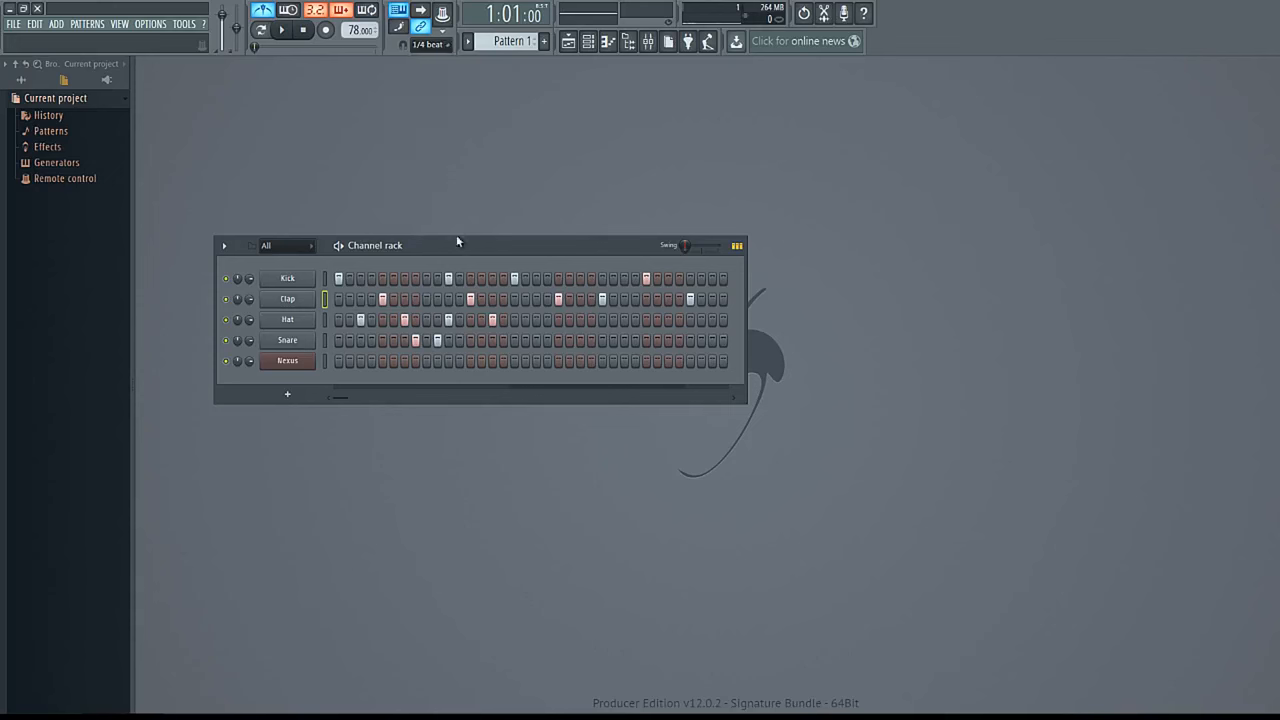
{"action": "left_click", "coordinate": [446, 46]}
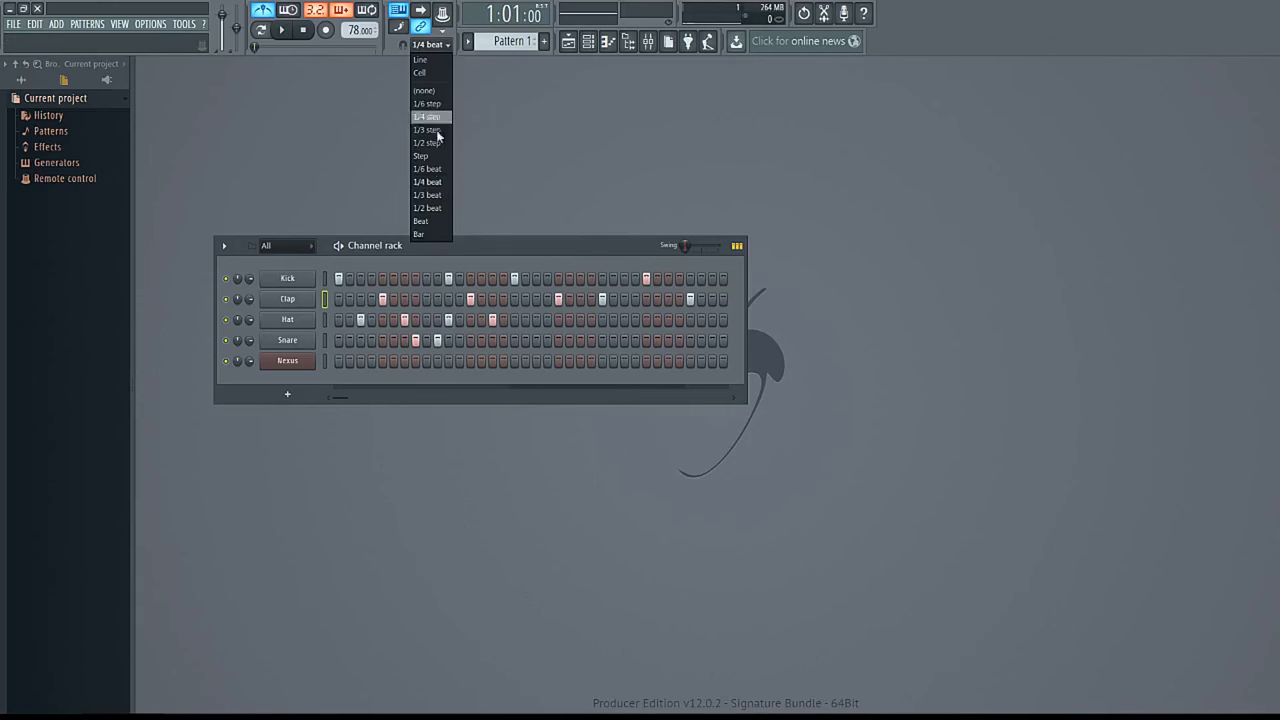
{"action": "left_click", "coordinate": [450, 182]}
- Open the Kick channel's piano roll, bring up the quantizer, and close it without applying
{"action": "right_click", "coordinate": [311, 287]}
{"action": "left_click", "coordinate": [342, 279]}
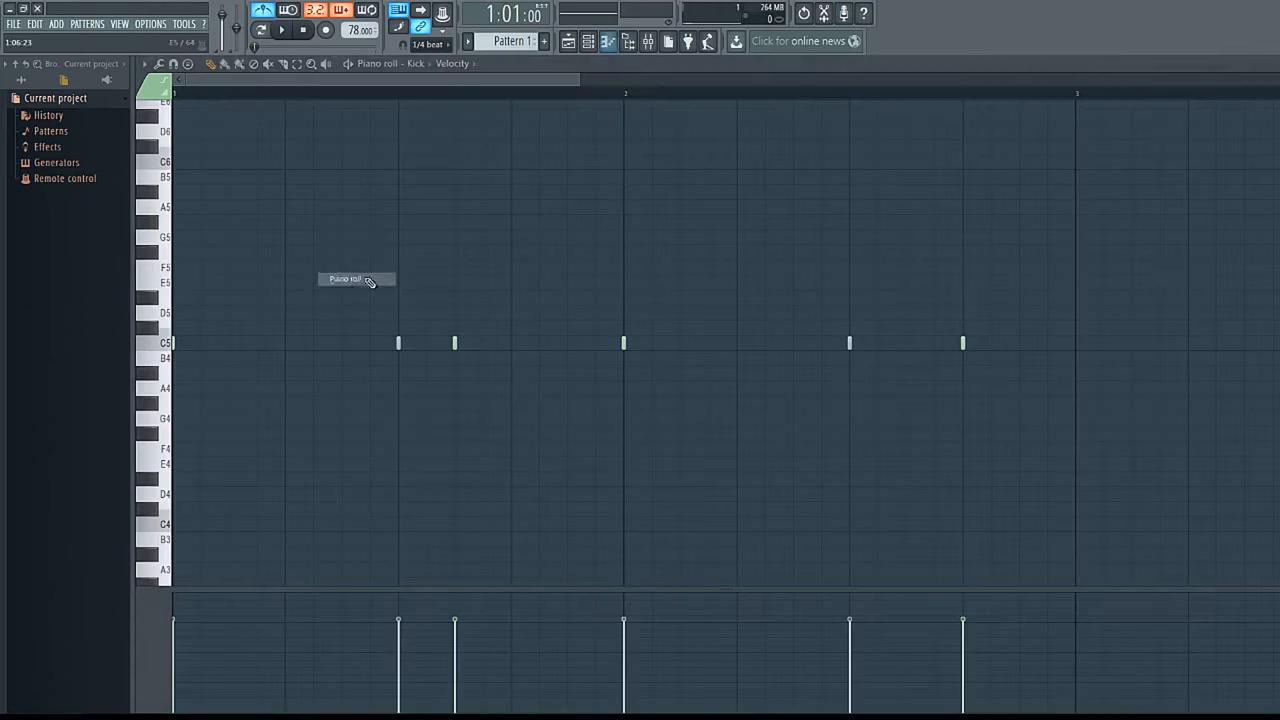
{"action": "key", "text": "alt+q"}
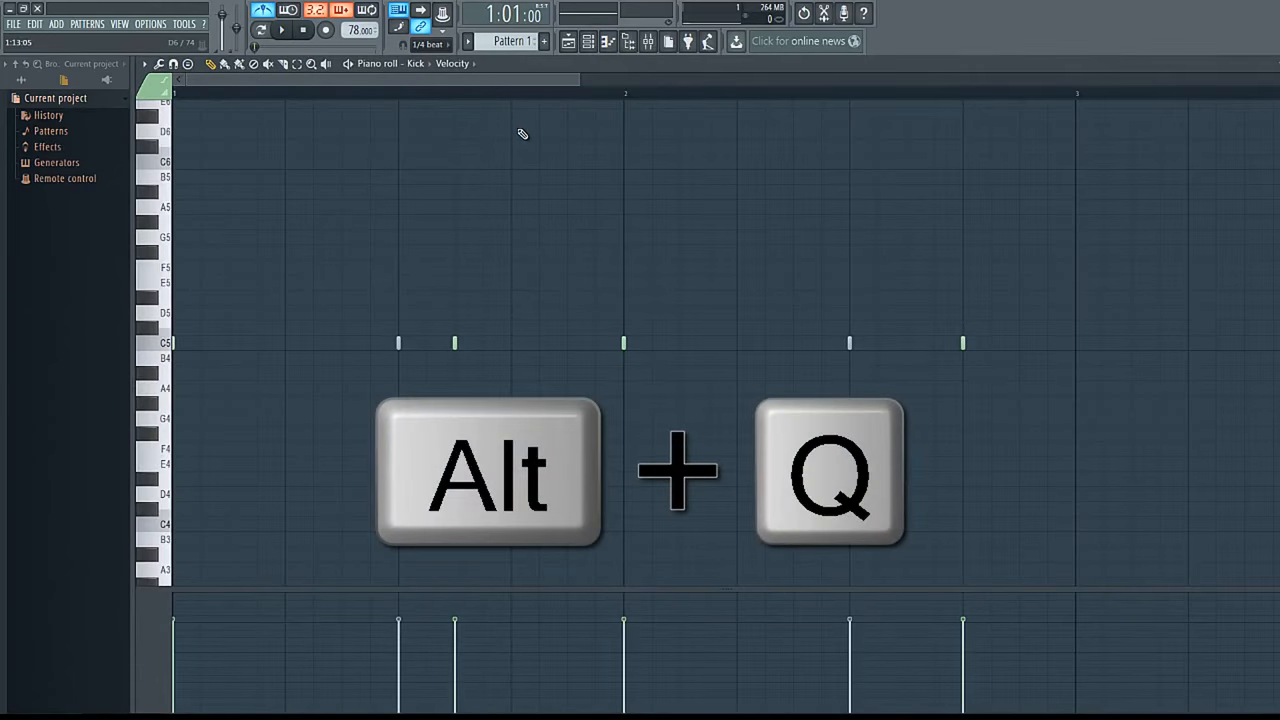
{"action": "key", "text": "alt+q"}
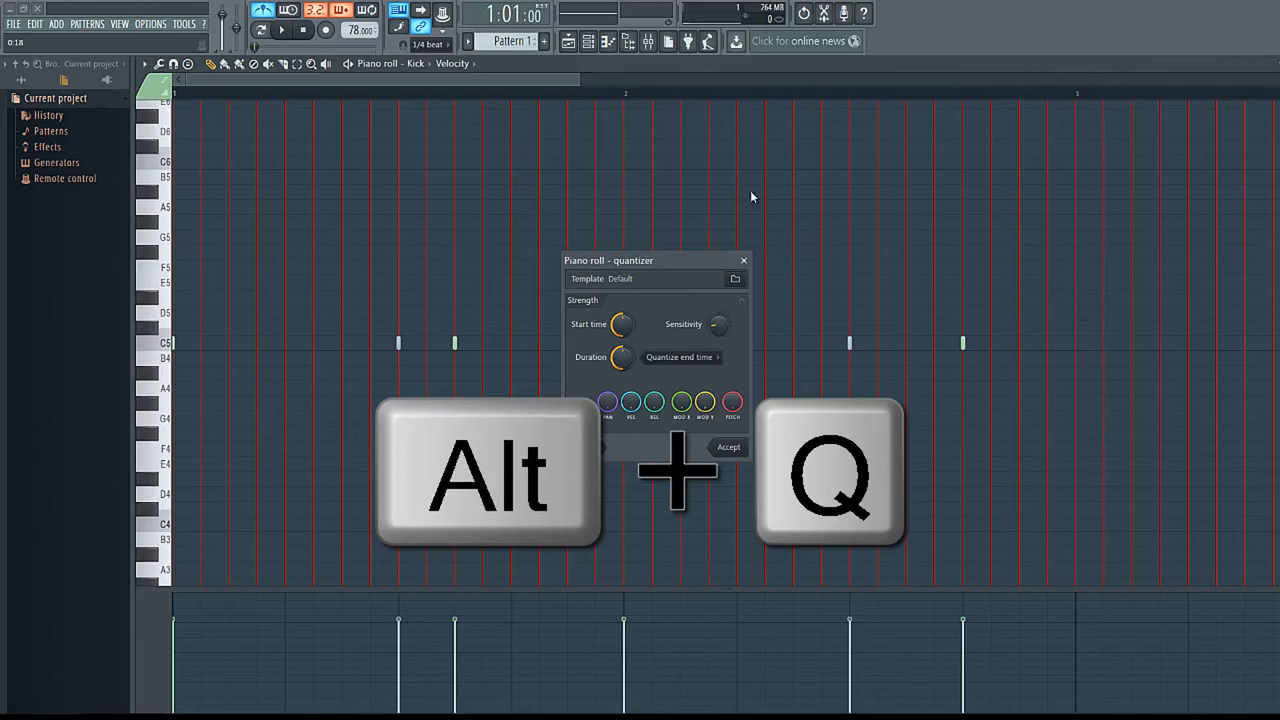
{"action": "left_click", "coordinate": [743, 260]}
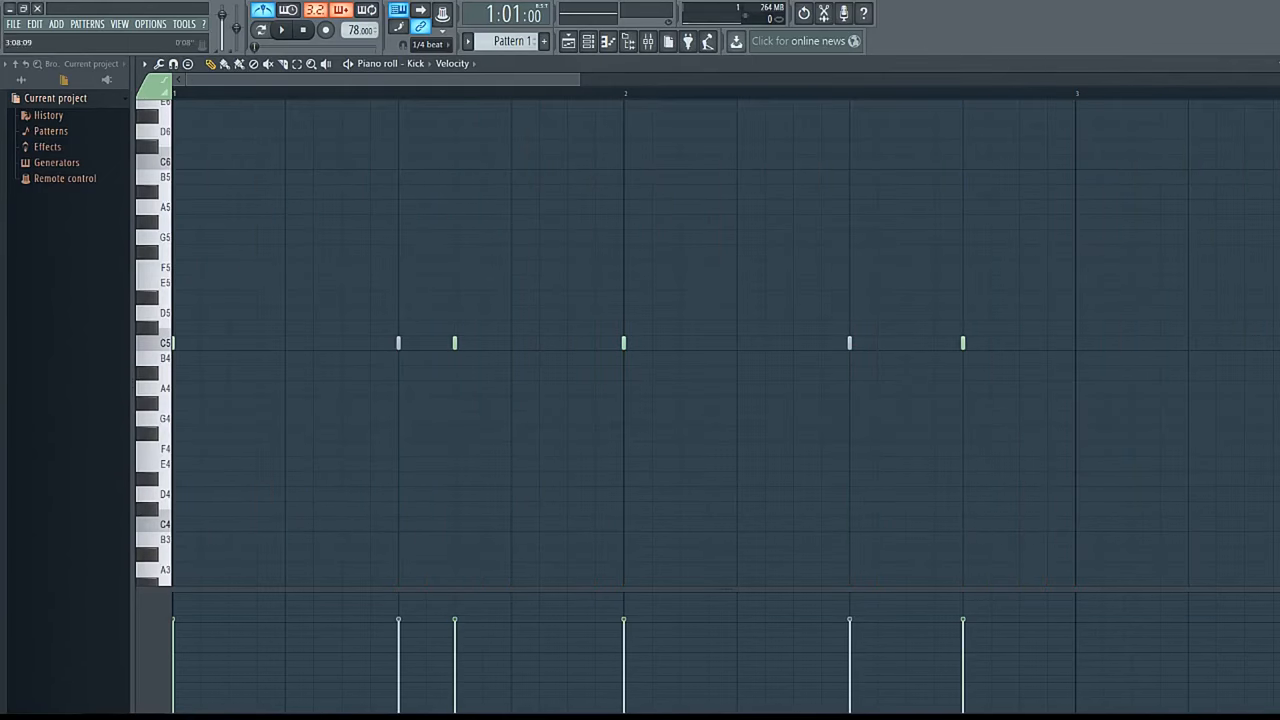
- Lower the velocities of the Kick notes by varying amounts across both bars
{"action": "mouse_move", "coordinate": [197, 654]}
{"action": "left_mouse_down"}
{"action": "mouse_move", "coordinate": [203, 674]}
{"action": "mouse_move", "coordinate": [499, 640]}
{"action": "left_mouse_up"}
{"action": "left_click_drag", "start_coordinate": [635, 653], "coordinate": [857, 648]}
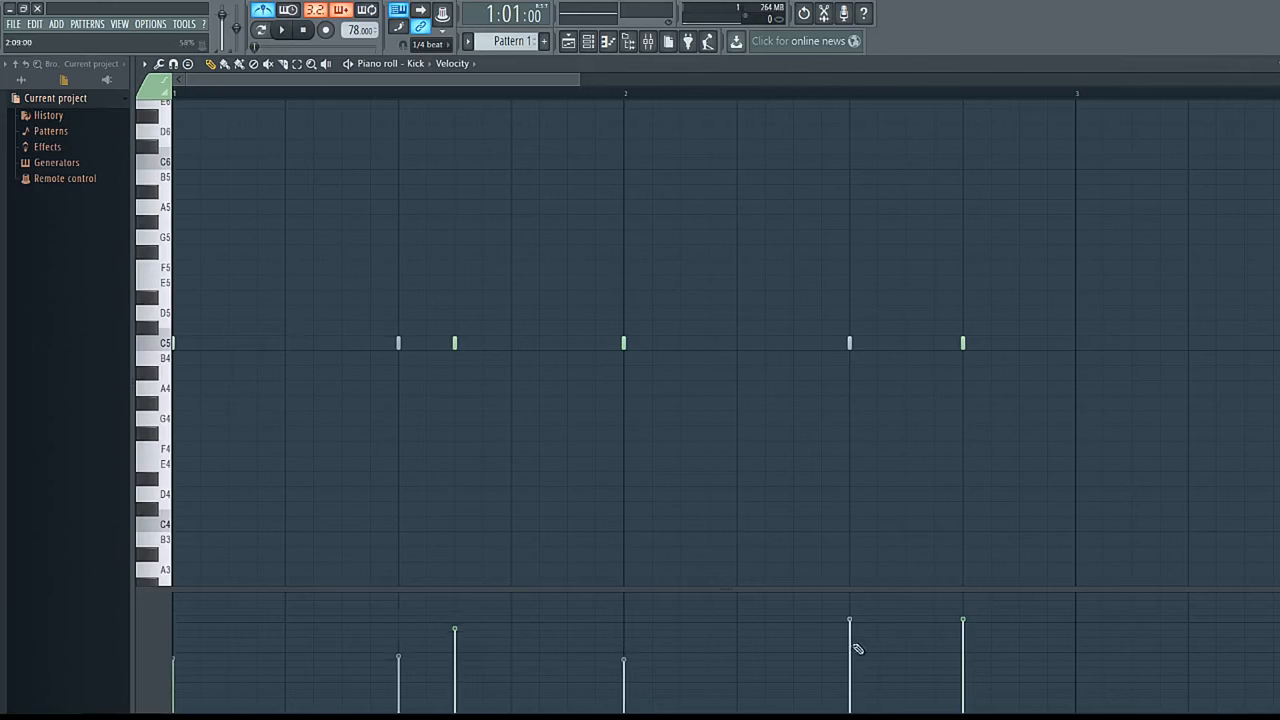
{"action": "left_click_drag", "start_coordinate": [933, 631], "coordinate": [955, 667]}
- Show the note pan values and pan the second to fifth Kick notes alternately to opposite sides
{"action": "left_click", "coordinate": [156, 659]}
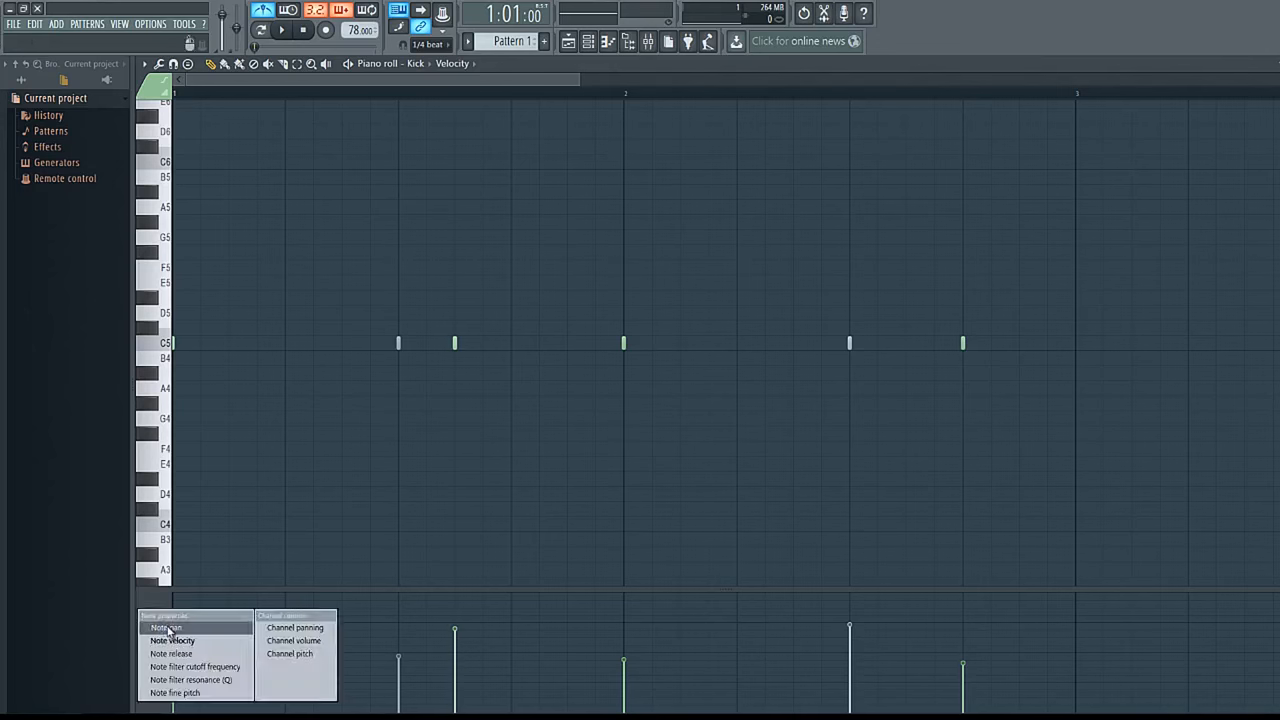
{"action": "left_click", "coordinate": [165, 625]}
{"action": "left_click_drag", "start_coordinate": [410, 698], "coordinate": [482, 603]}
{"action": "left_click_drag", "start_coordinate": [608, 634], "coordinate": [631, 690]}
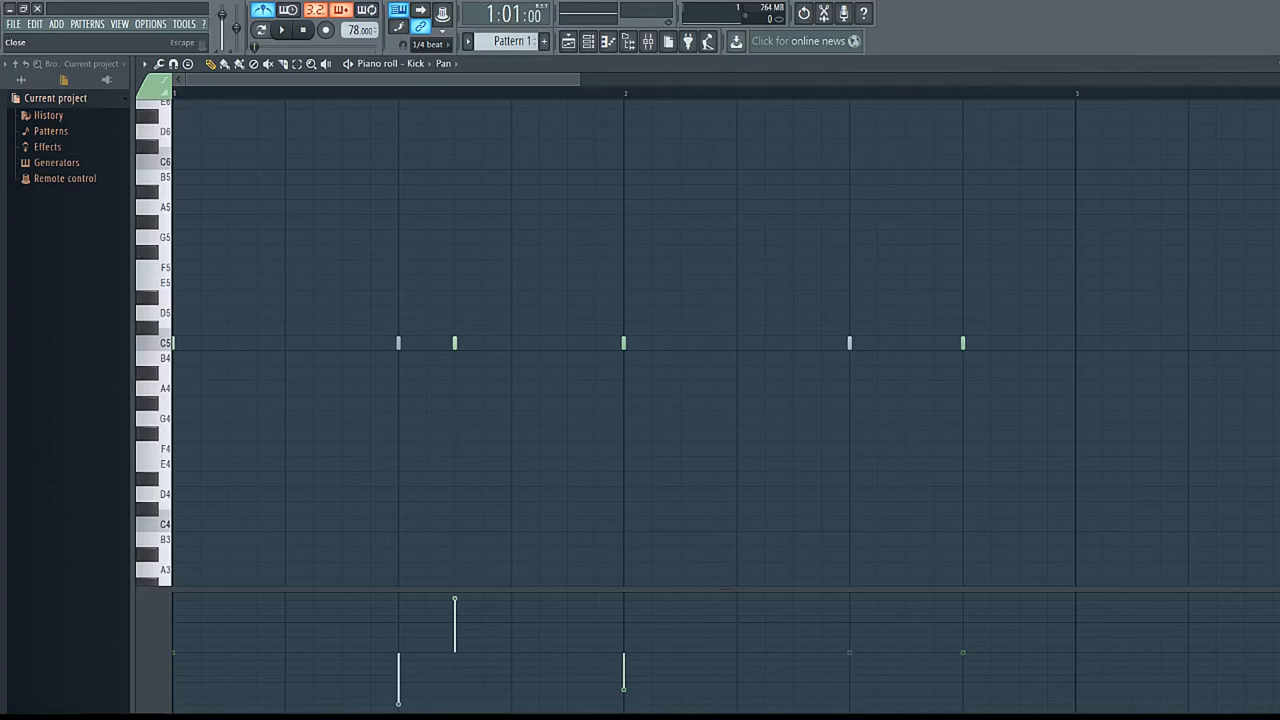
{"action": "left_click_drag", "start_coordinate": [860, 617], "coordinate": [864, 616]}
- Add four quarter-beat C5 notes on the second beat, grade their panning from one side to the other, and close the piano roll
{"action": "left_click", "coordinate": [291, 343]}
{"action": "left_click", "coordinate": [344, 343]}
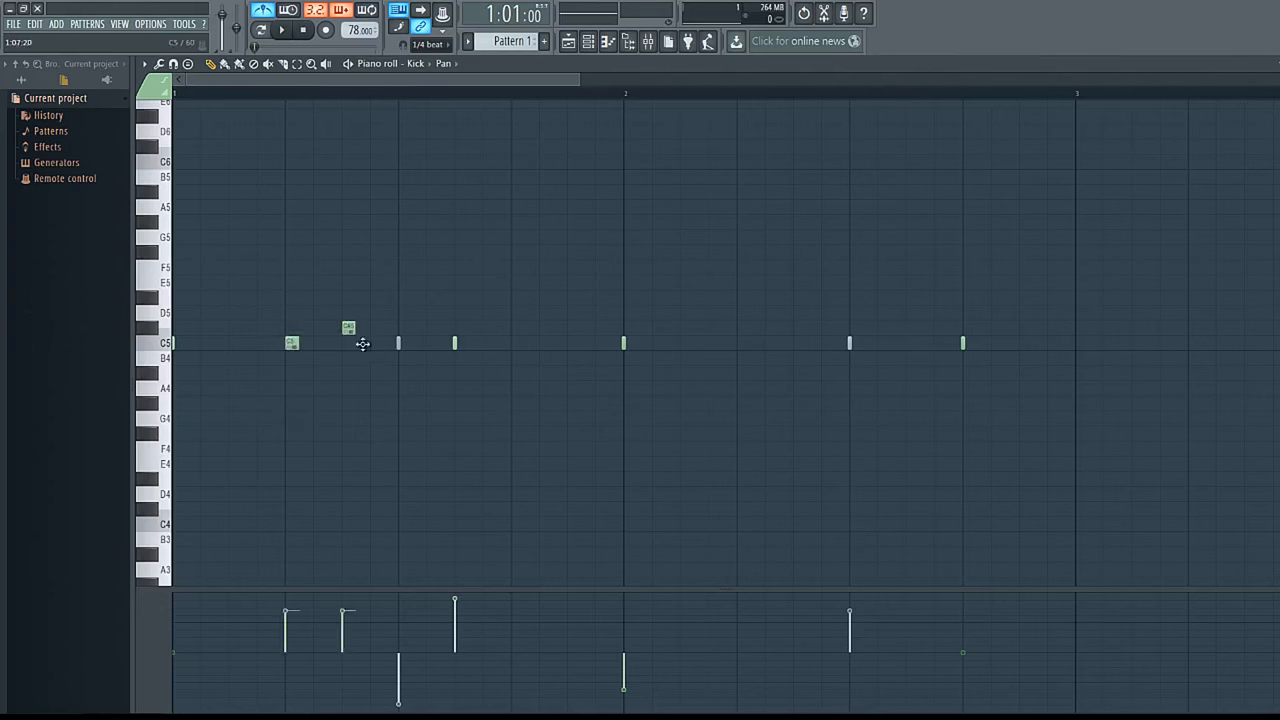
{"action": "left_click", "coordinate": [376, 343]}
{"action": "left_click", "coordinate": [319, 343]}
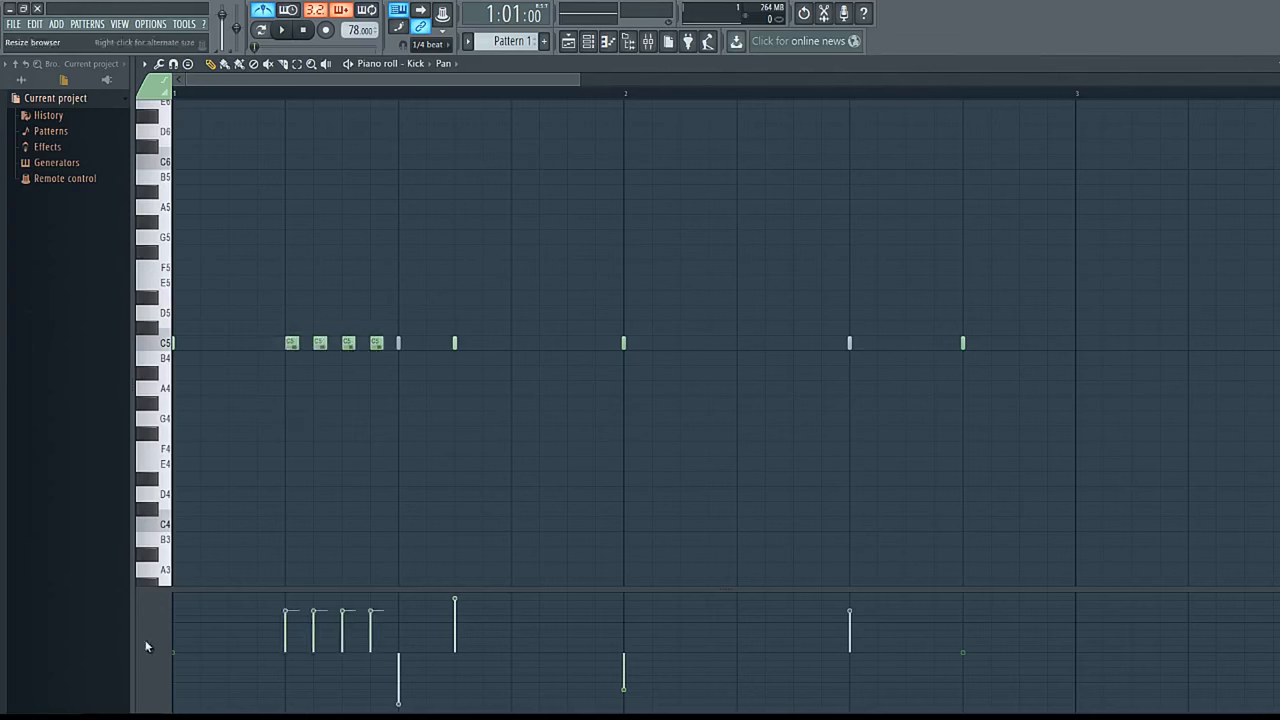
{"action": "left_click_drag", "start_coordinate": [309, 615], "coordinate": [372, 708]}
{"action": "left_click_drag", "start_coordinate": [327, 640], "coordinate": [344, 666]}
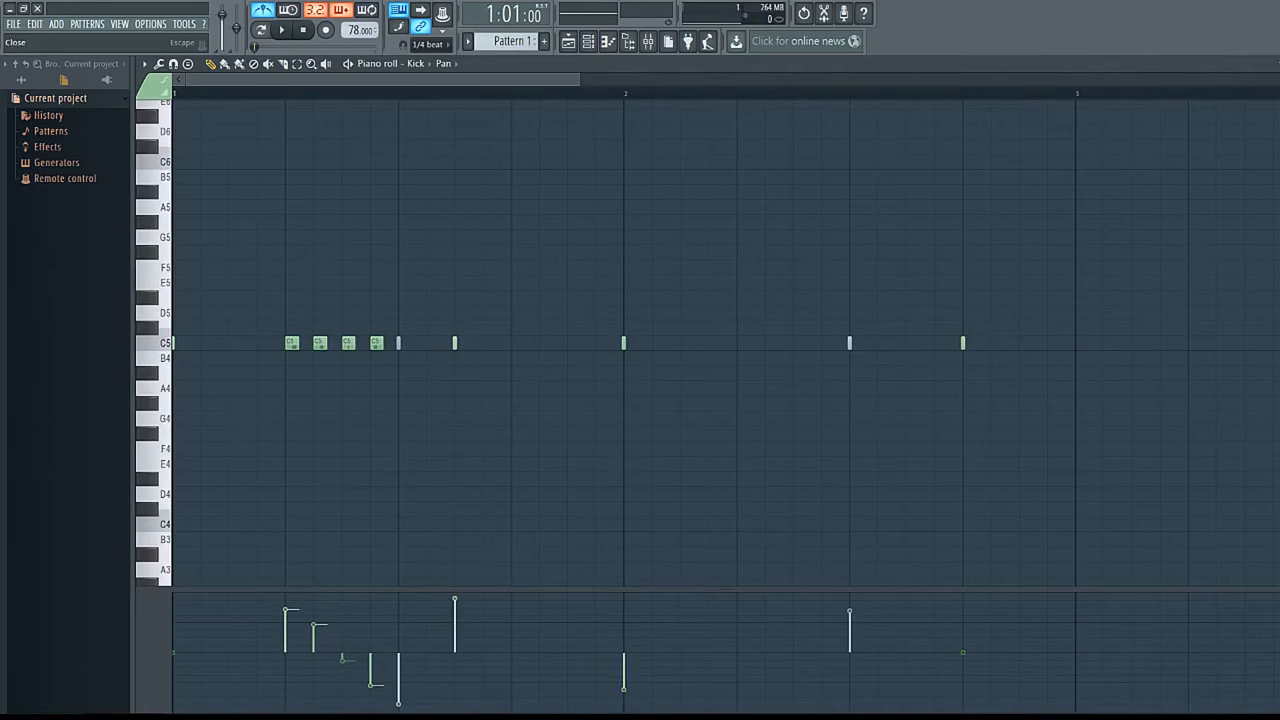
{"action": "left_click", "coordinate": [1271, 63]}
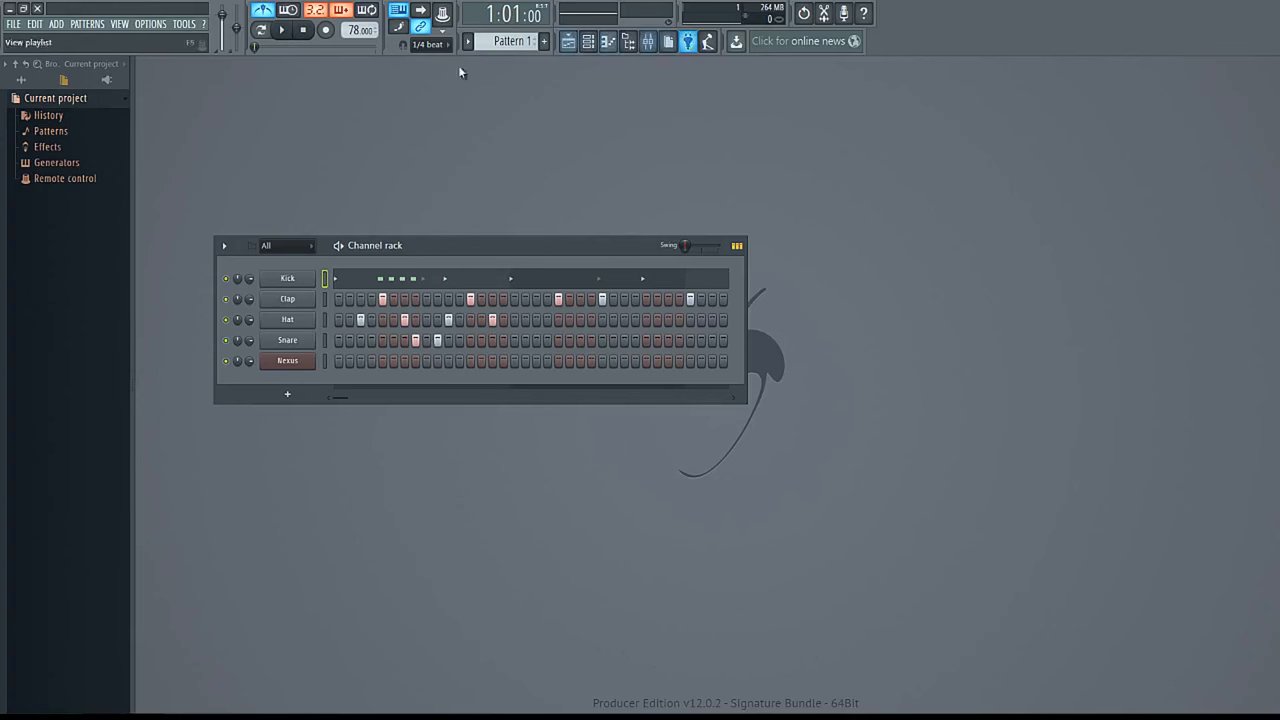
- Show all folders in the browser, add the Patcher effect to the Snare mixer track, and close the Patcher window
{"action": "left_click", "coordinate": [22, 79]}
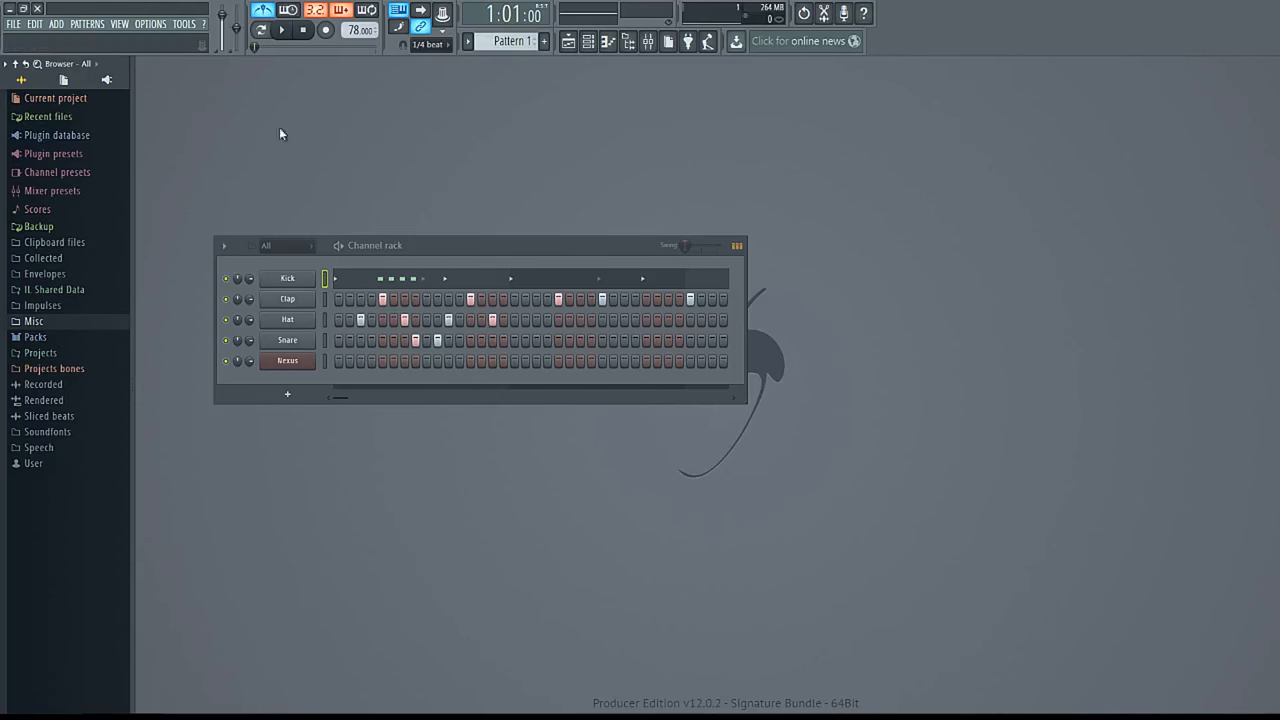
{"action": "left_click", "coordinate": [56, 23]}
{"action": "mouse_move", "coordinate": [70, 52]}
{"action": "left_click", "coordinate": [345, 100]}
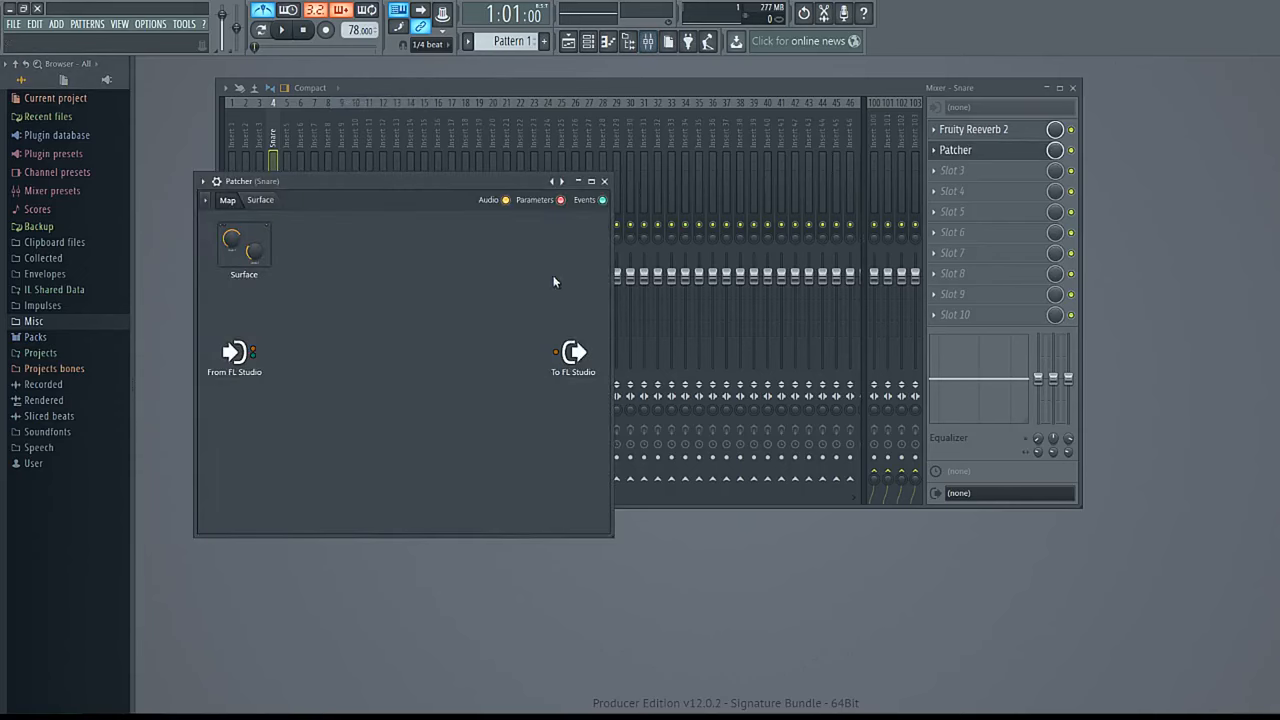
{"action": "left_click", "coordinate": [605, 181]}
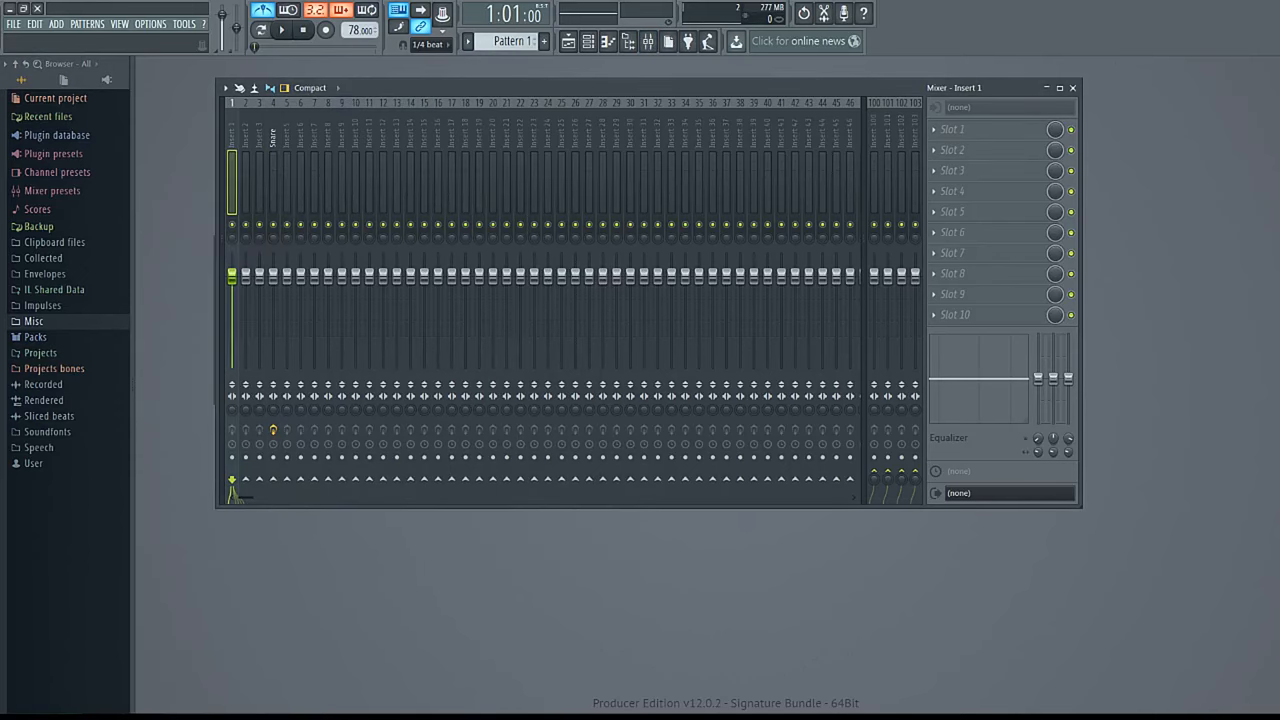